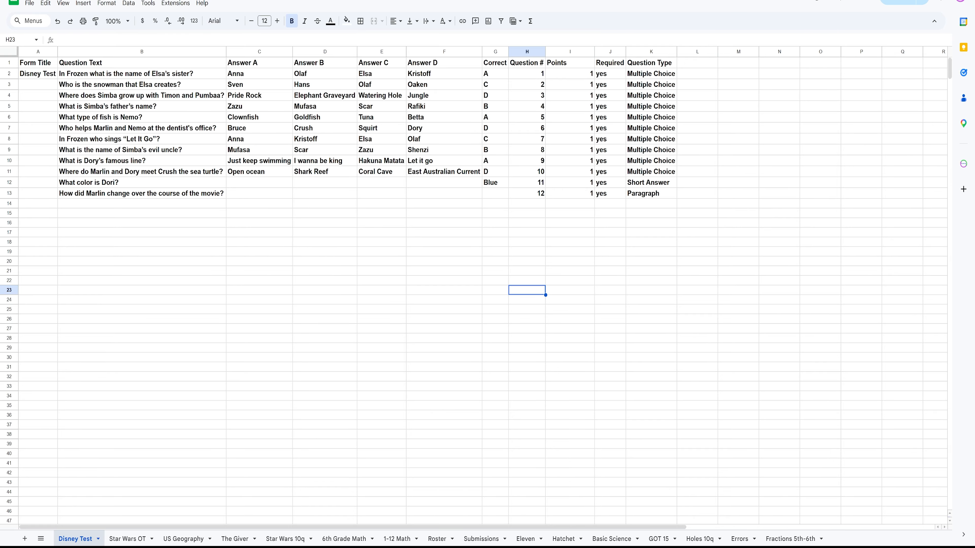
# Step: Examine the Disney Test sheet's header row, question text column and the full width of row 3
pyautogui.click(10, 62)
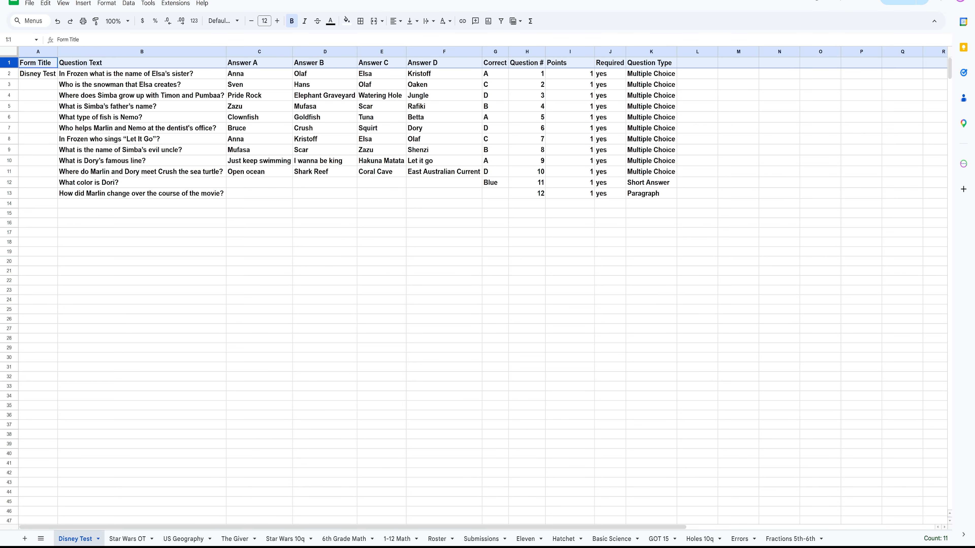
pyautogui.click(697, 271)
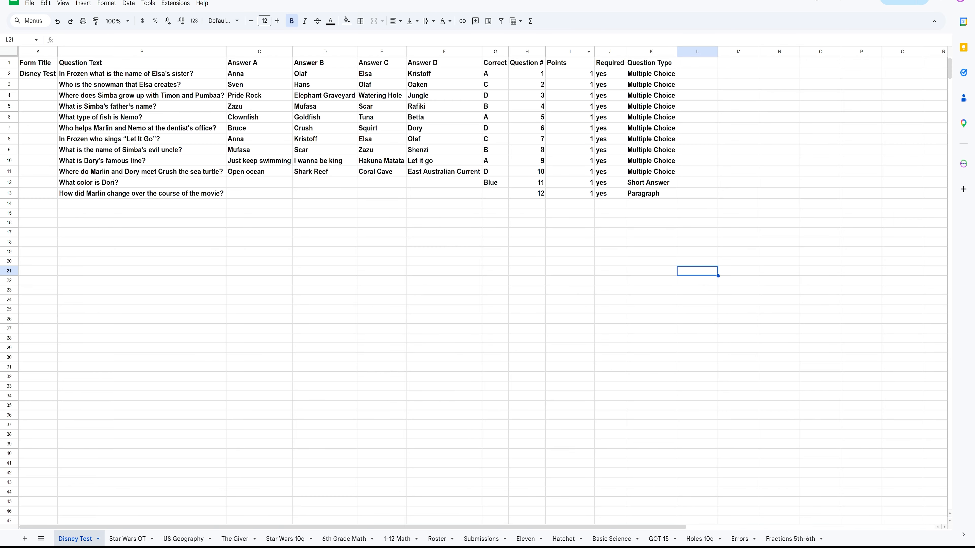
pyautogui.click(141, 63)
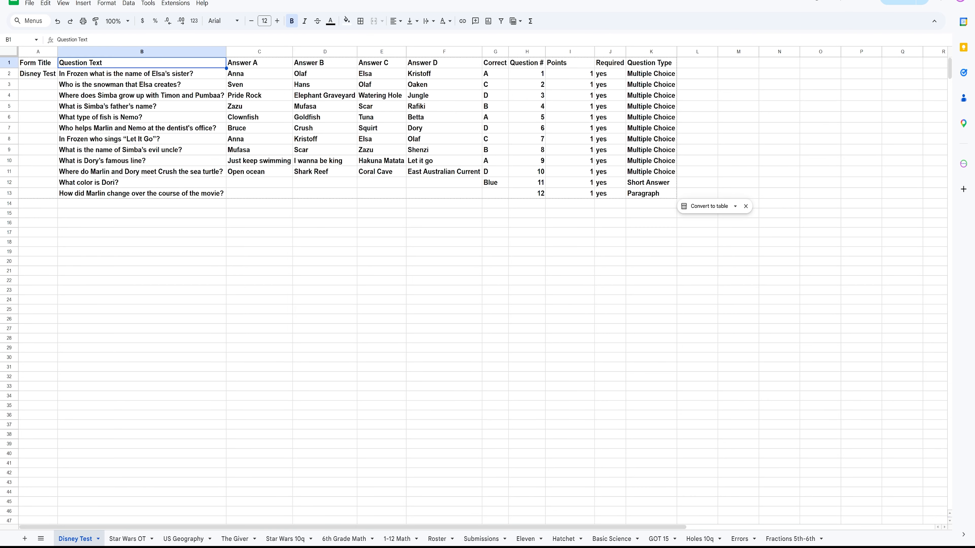
pyautogui.moveTo(141, 74); pyautogui.dragTo(141, 194)
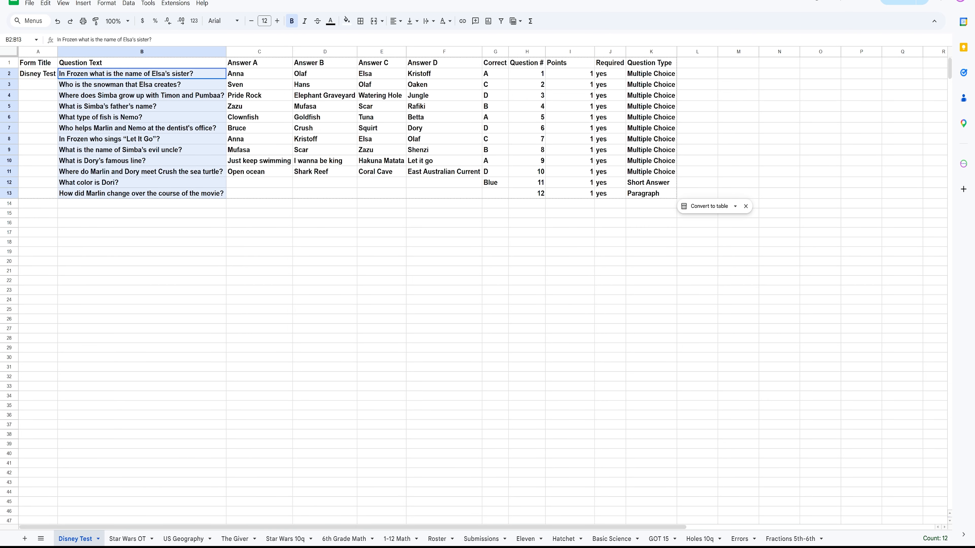
pyautogui.click(142, 213)
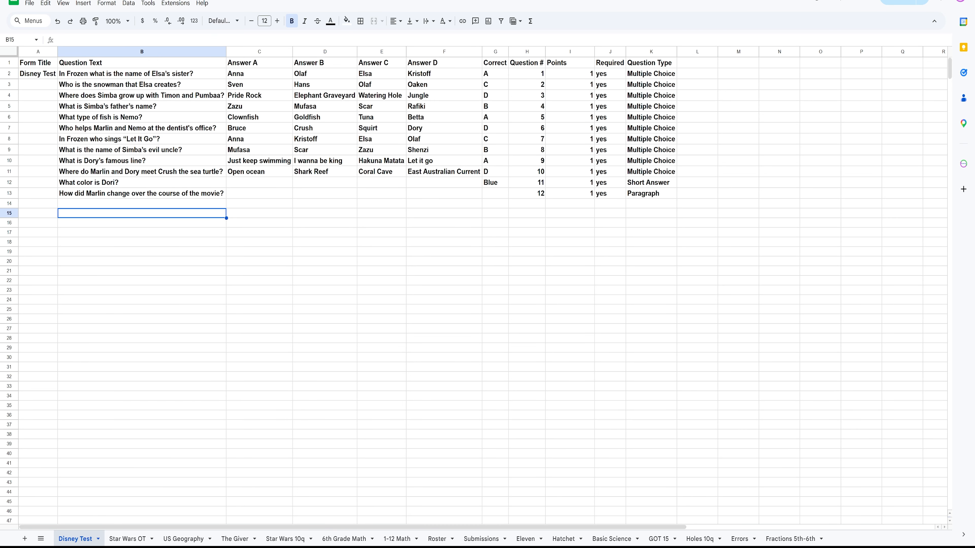
pyautogui.click(9, 84)
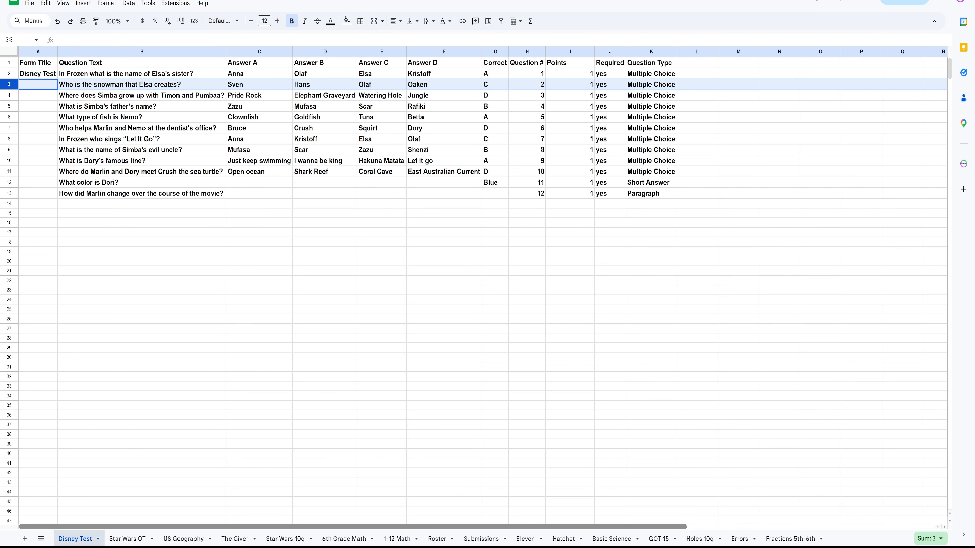
pyautogui.hscroll(5, 481, 295)
pyautogui.hscroll(2, 481, 294)
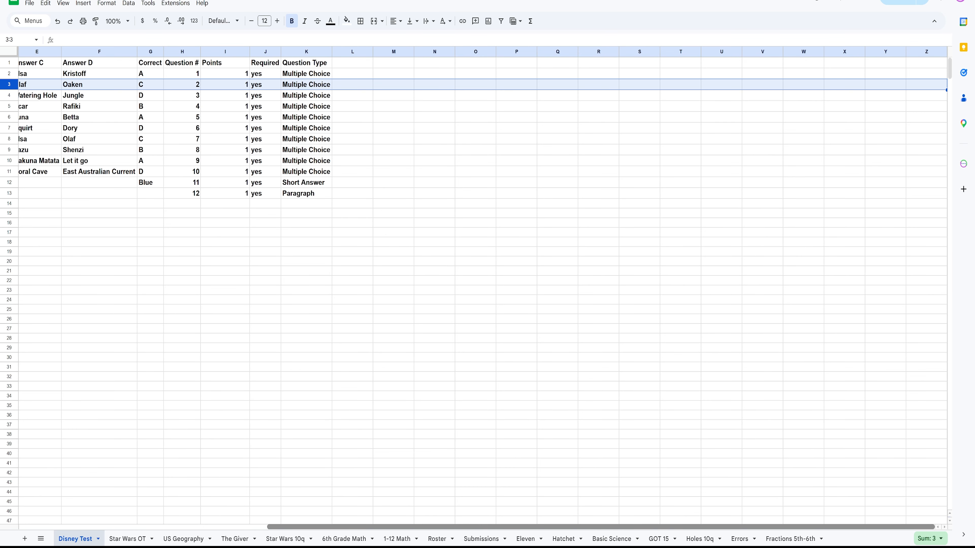
pyautogui.hscroll(-7, 480, 294)
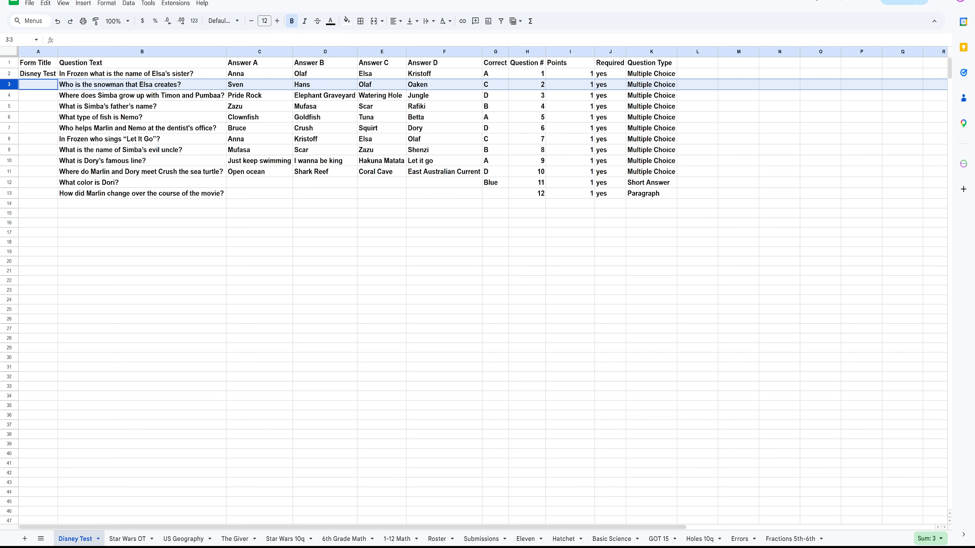
pyautogui.click(259, 223)
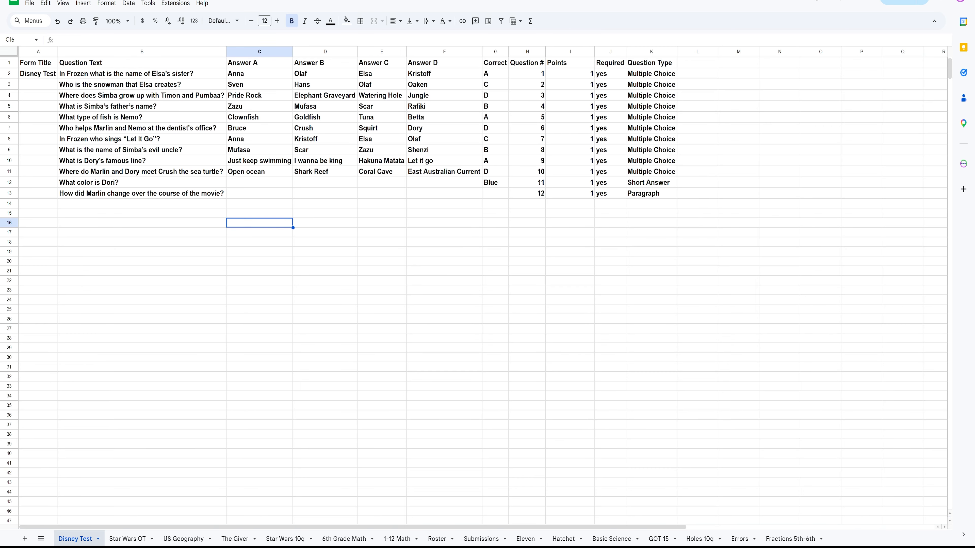
# Step: Try filling the Disney Test form title down column A through row 13, and undo the fill
pyautogui.click(38, 74)
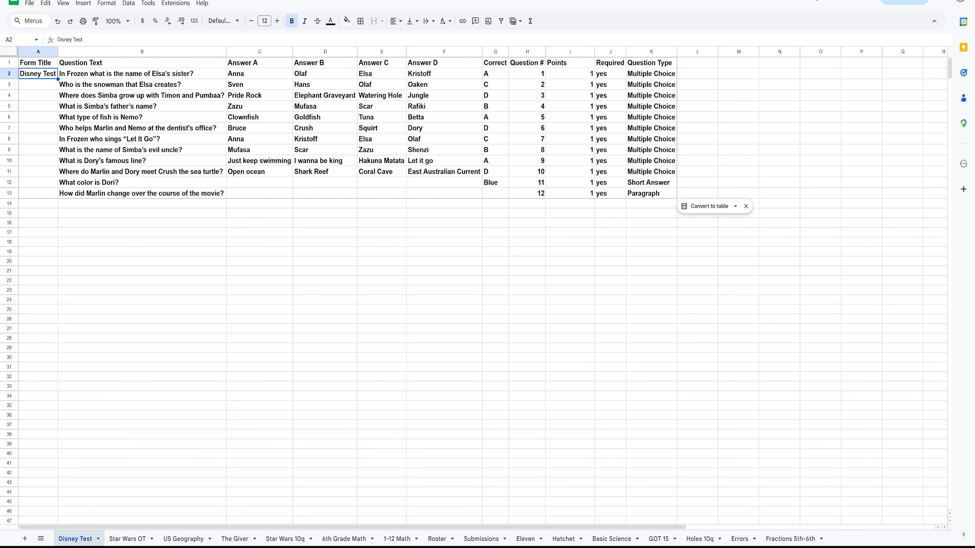
pyautogui.doubleClick(58, 79)
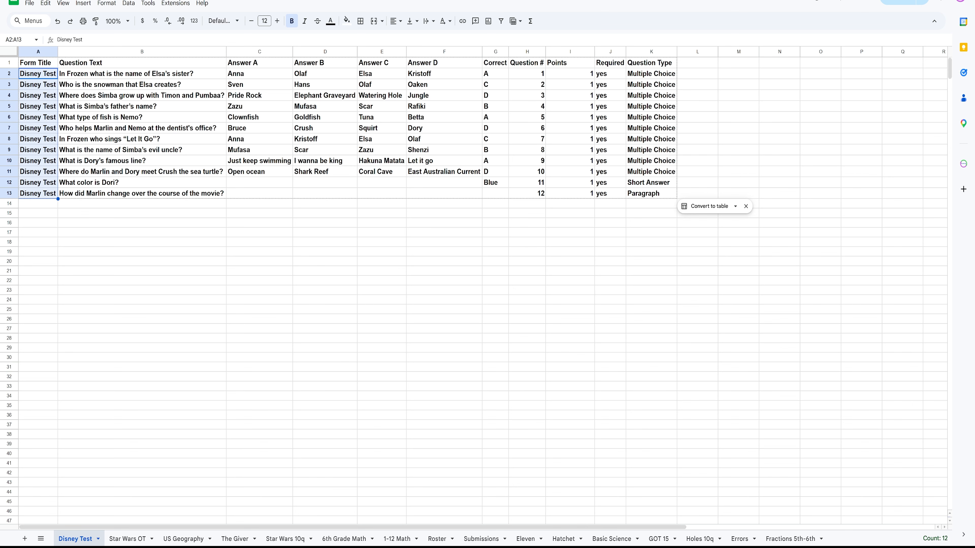
pyautogui.click(142, 252)
pyautogui.hotkey('ctrl', 'z')
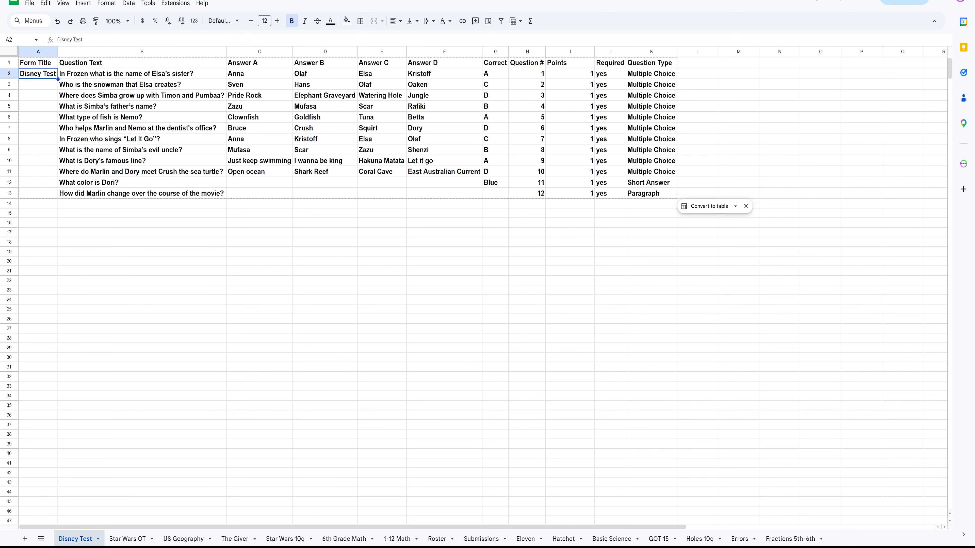
pyautogui.click(142, 252)
pyautogui.scroll(-1, 142, 252)
pyautogui.scroll(1, 142, 252)
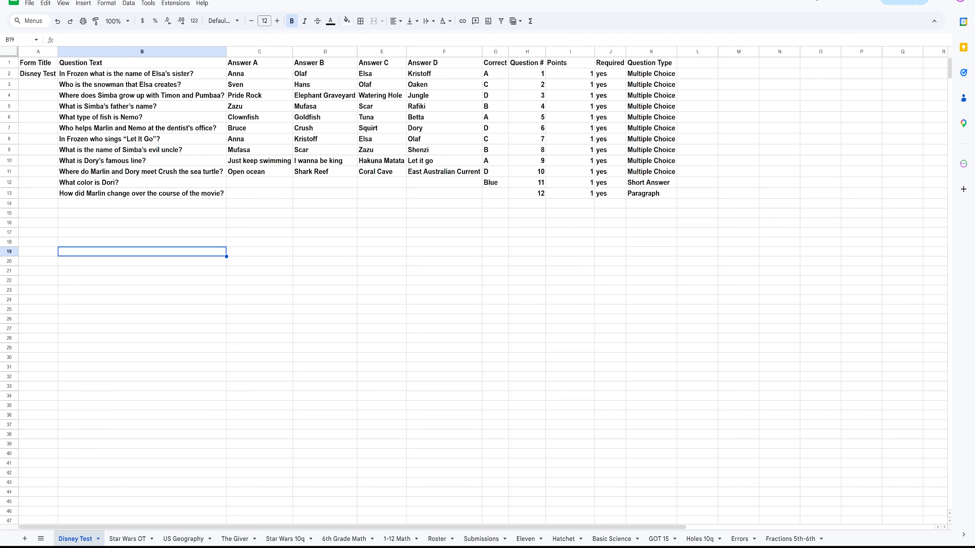
pyautogui.click(142, 223)
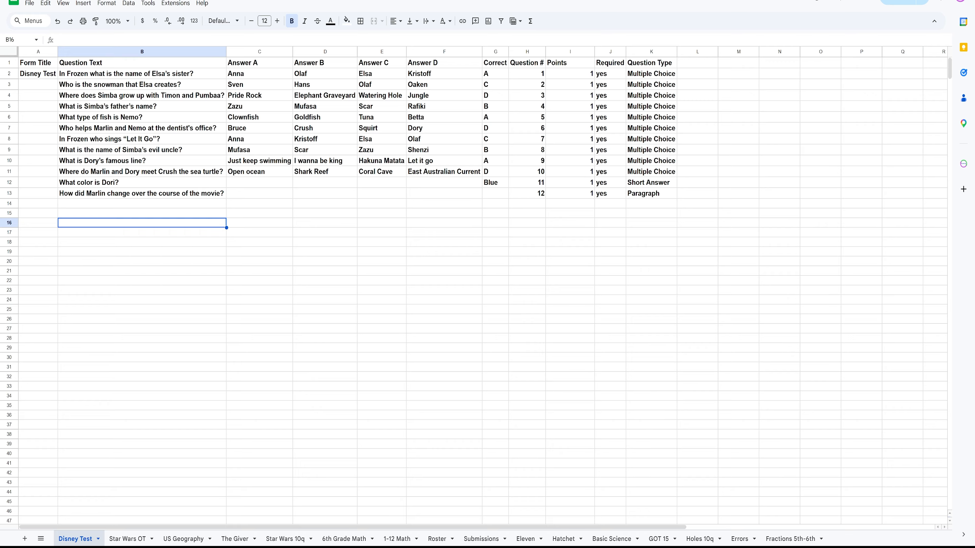
# Step: Open the compact SheetFormR builder and review its column mapping for the question and answer options
pyautogui.click(176, 3)
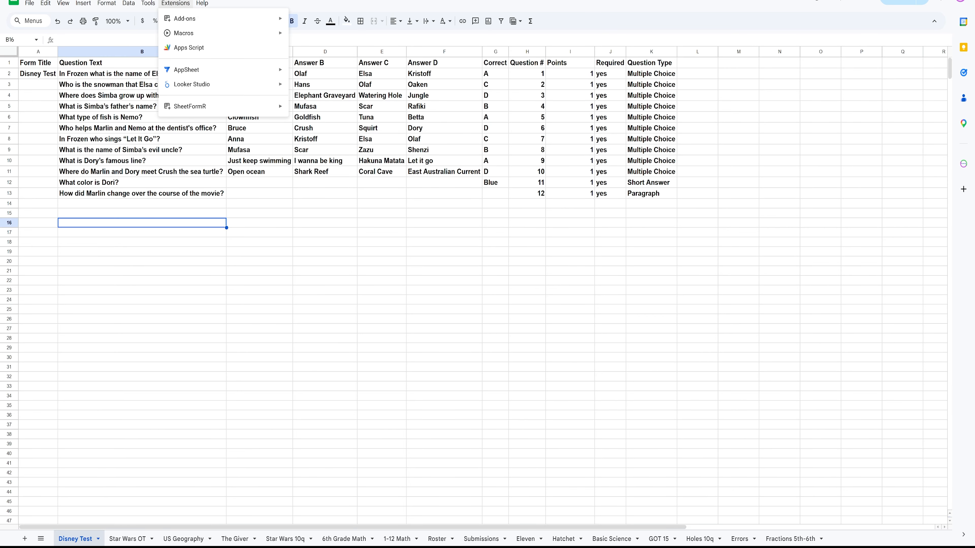
pyautogui.moveTo(190, 107)
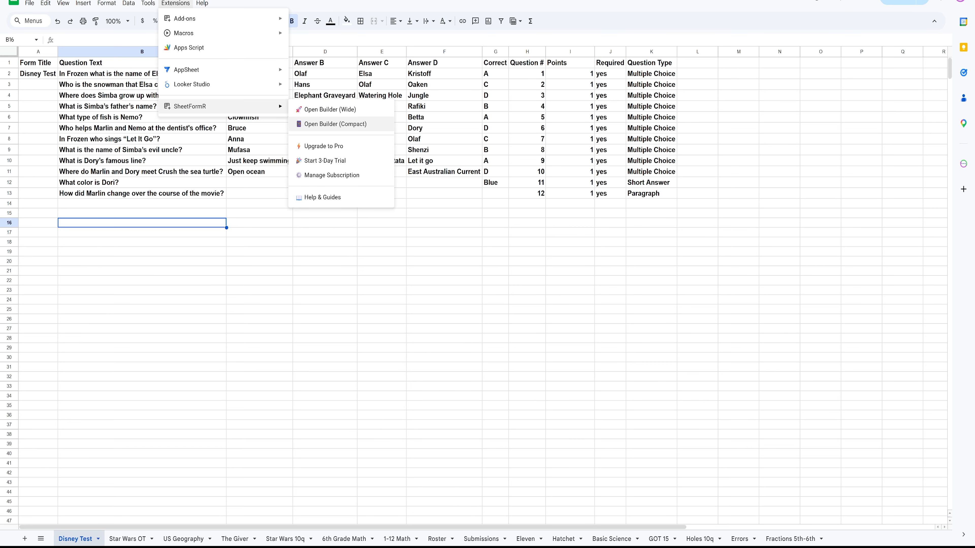
pyautogui.click(335, 124)
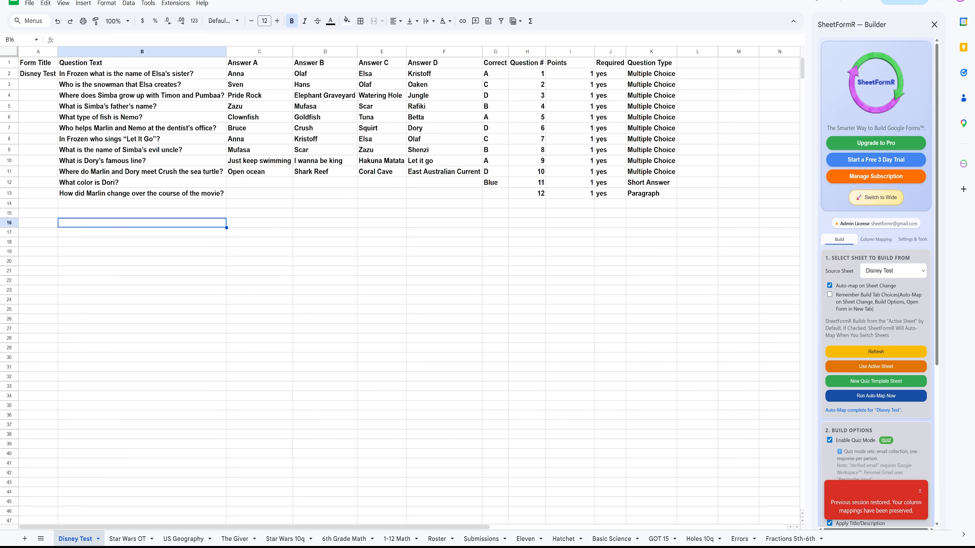
pyautogui.click(876, 239)
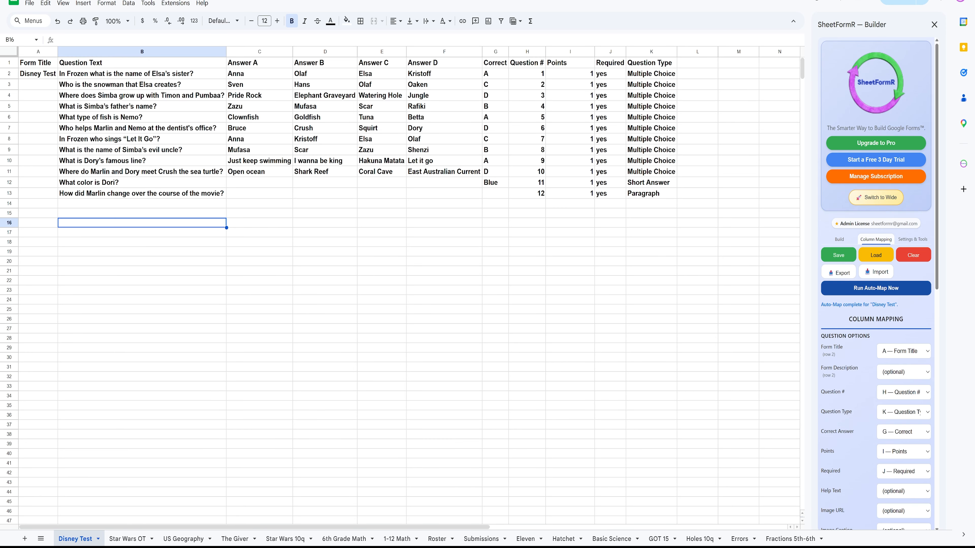
pyautogui.scroll(-5, 876, 269)
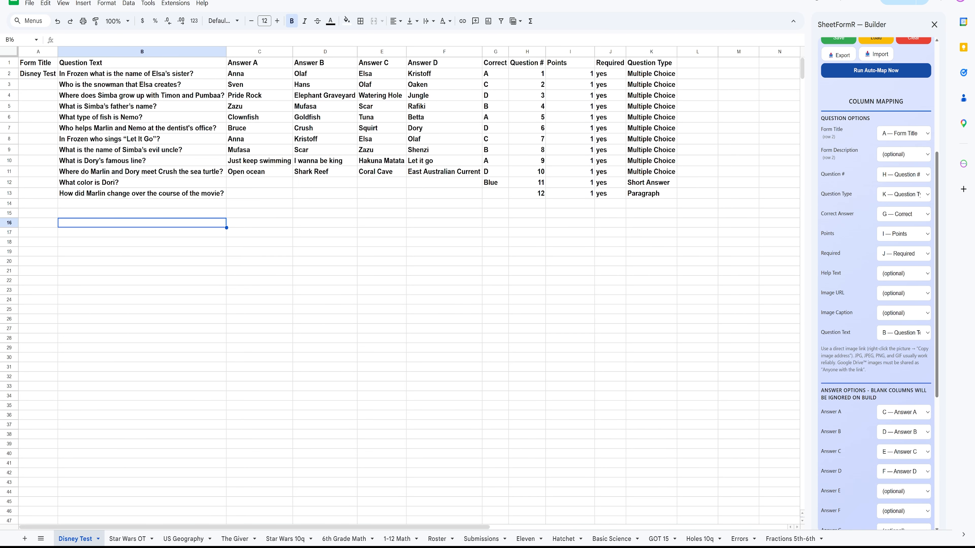
pyautogui.scroll(3, 876, 284)
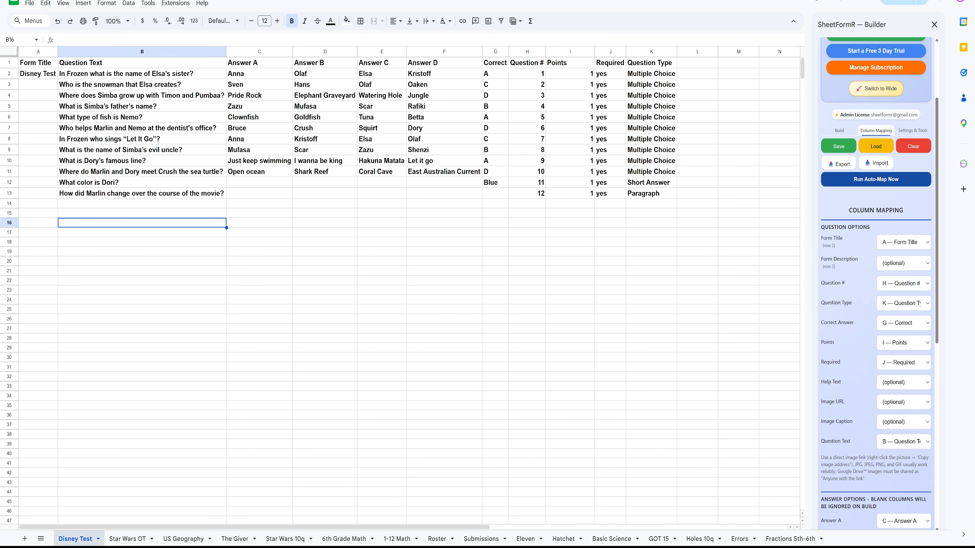
# Step: Return to the builder's build settings and examine the sheet selection, build options and form creation controls
pyautogui.click(839, 130)
pyautogui.scroll(-3, 876, 284)
pyautogui.scroll(5, 876, 284)
pyautogui.scroll(-5, 876, 284)
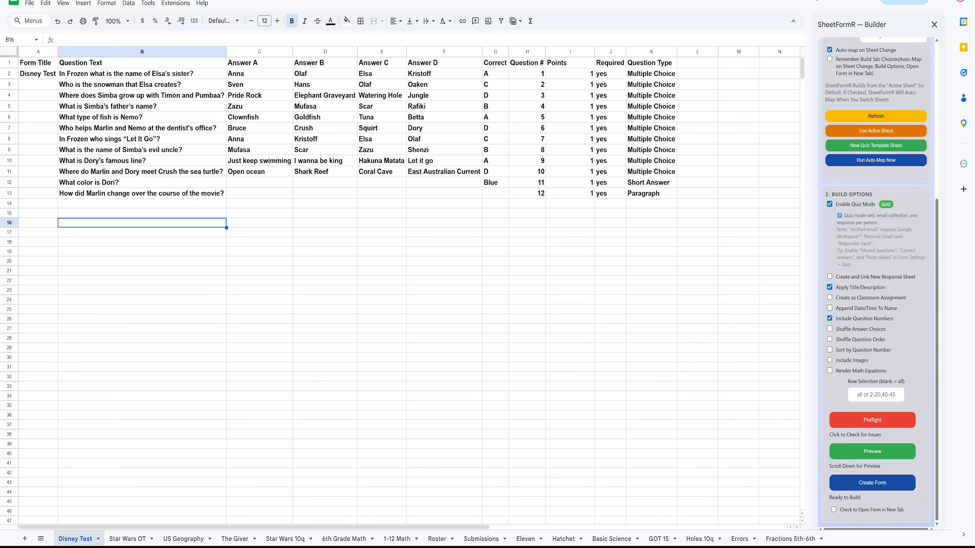
pyautogui.scroll(-7, 779, 387)
pyautogui.click(779, 388)
pyautogui.scroll(-6, 780, 388)
pyautogui.scroll(13, 779, 388)
pyautogui.click(779, 492)
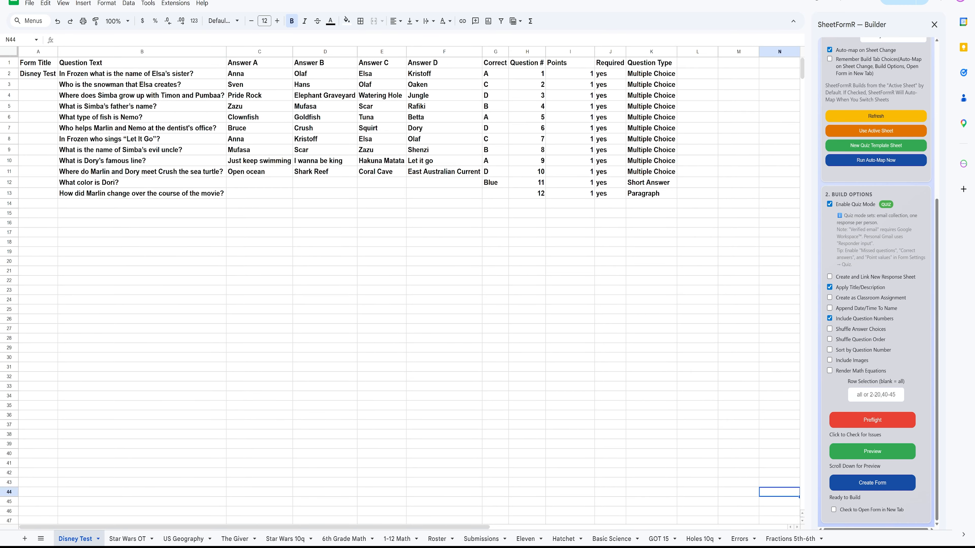
pyautogui.scroll(5, 876, 284)
pyautogui.scroll(-5, 876, 284)
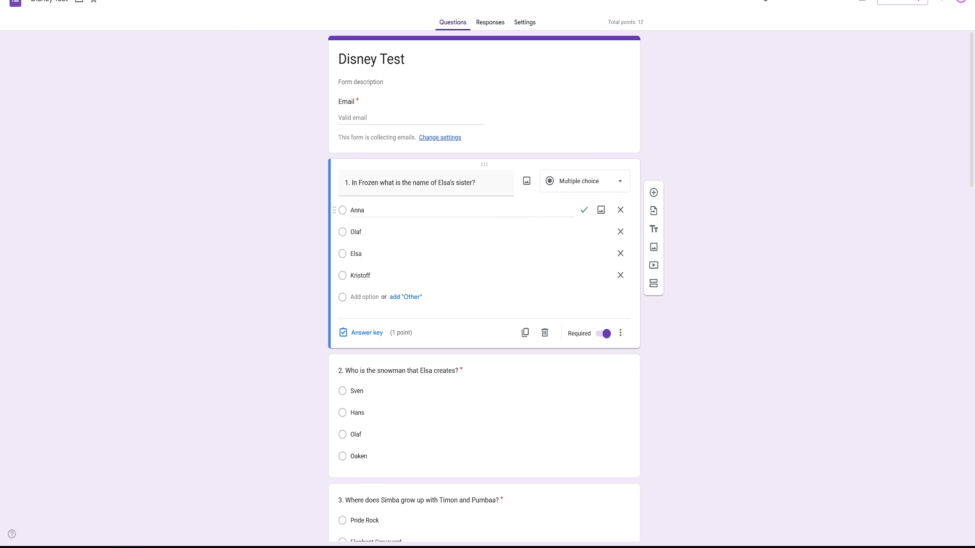
# Step: Look through all questions of the generated Disney Test form in Google Forms, down to the last one
pyautogui.scroll(-2, 484, 269)
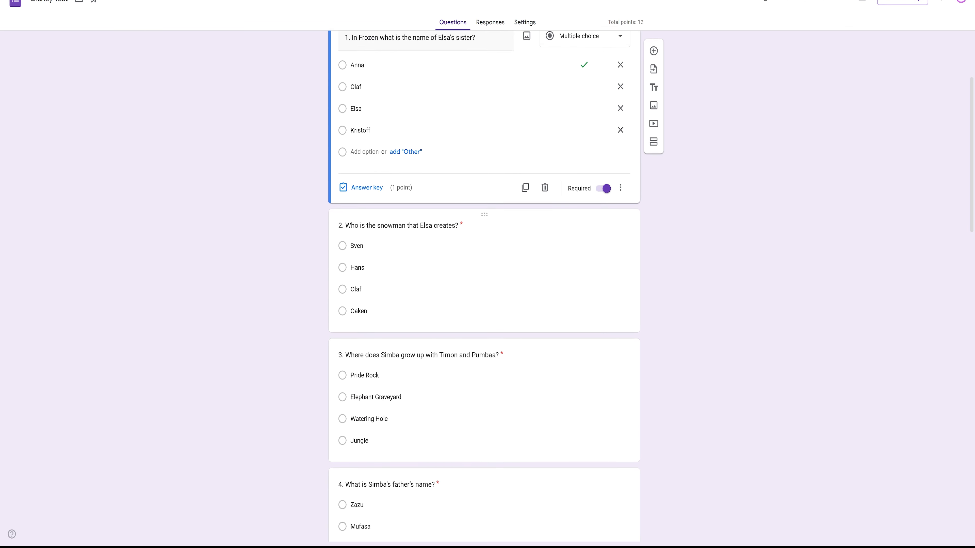
pyautogui.scroll(-15, 484, 269)
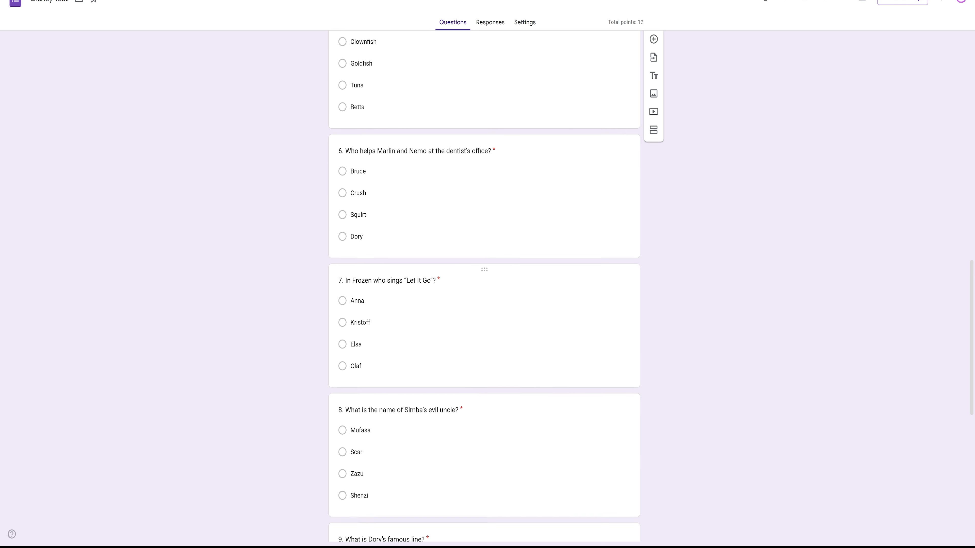
pyautogui.scroll(-9, 483, 269)
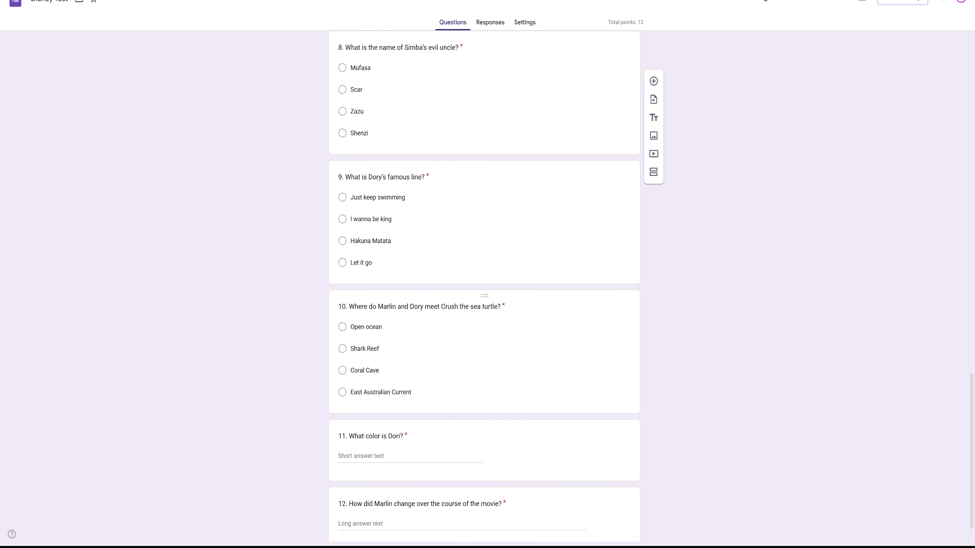
pyautogui.scroll(-1, 483, 269)
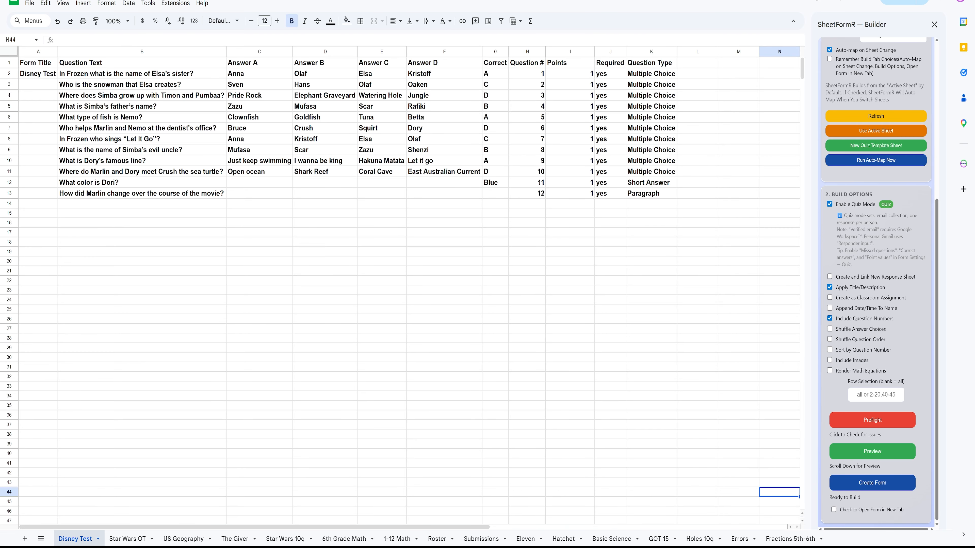
# Step: Back in the Disney Test sheet, examine the question type and correct answer for "What color is Dori?" and the question type in row 13
pyautogui.click(142, 271)
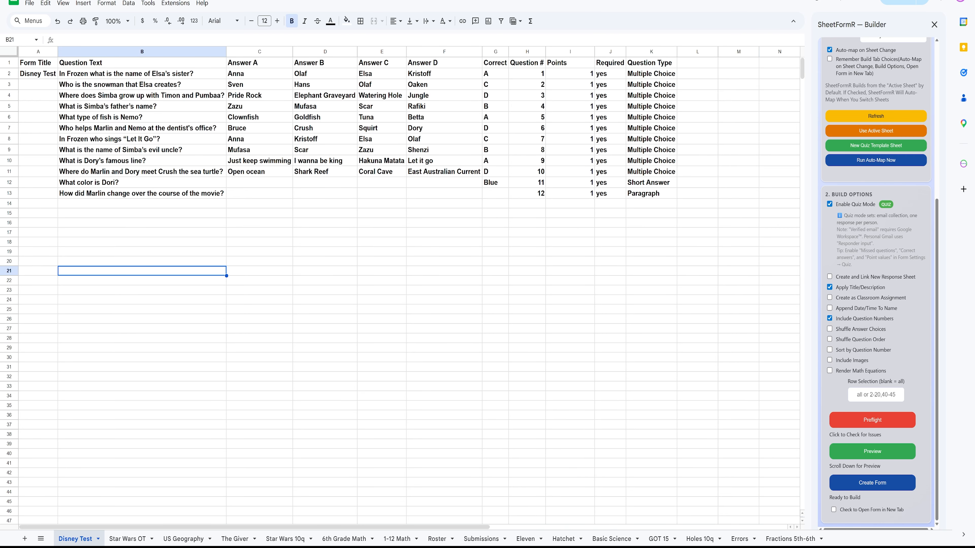
pyautogui.click(142, 182)
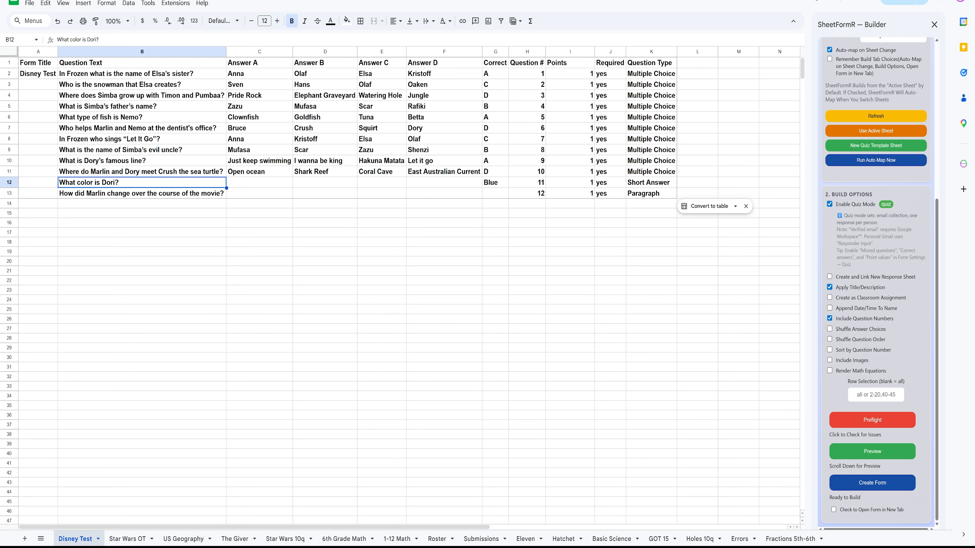
pyautogui.click(652, 182)
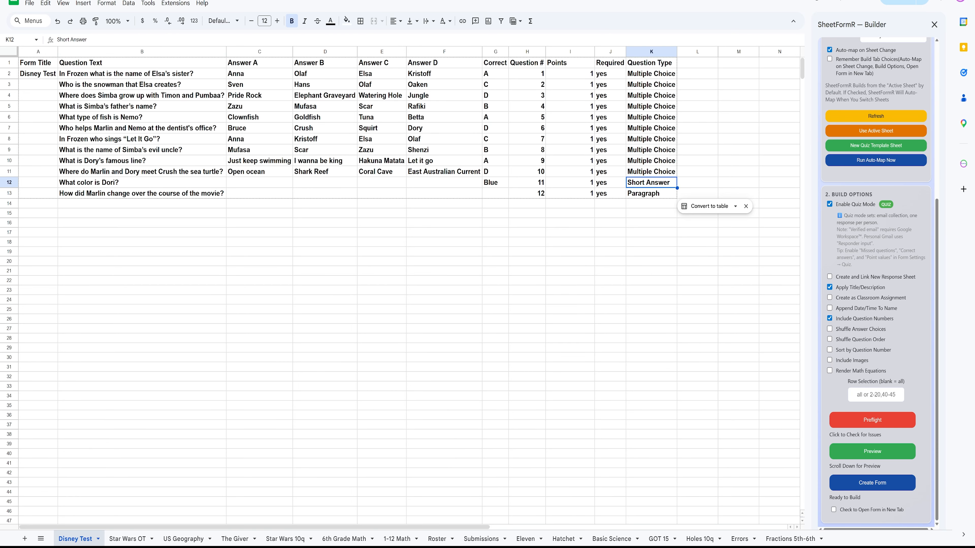
pyautogui.click(495, 183)
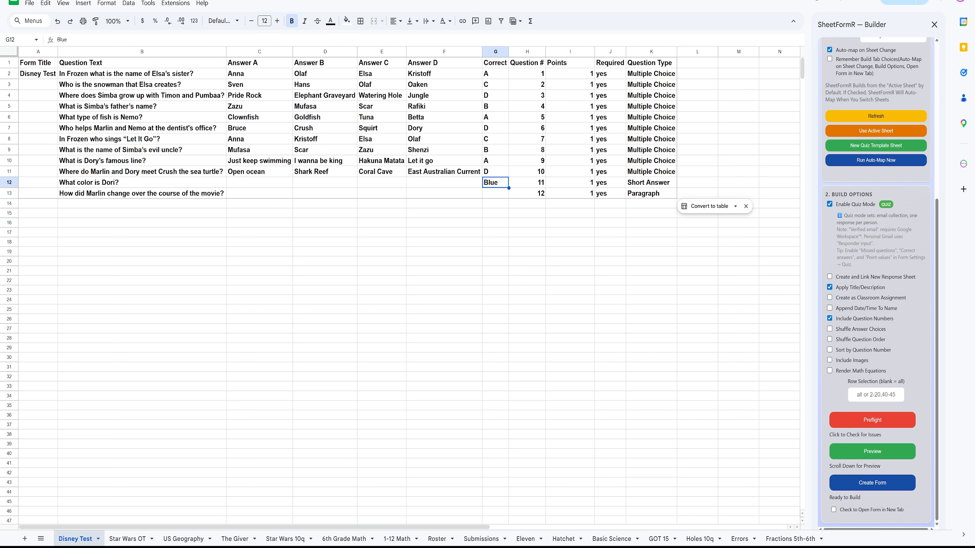
pyautogui.click(527, 223)
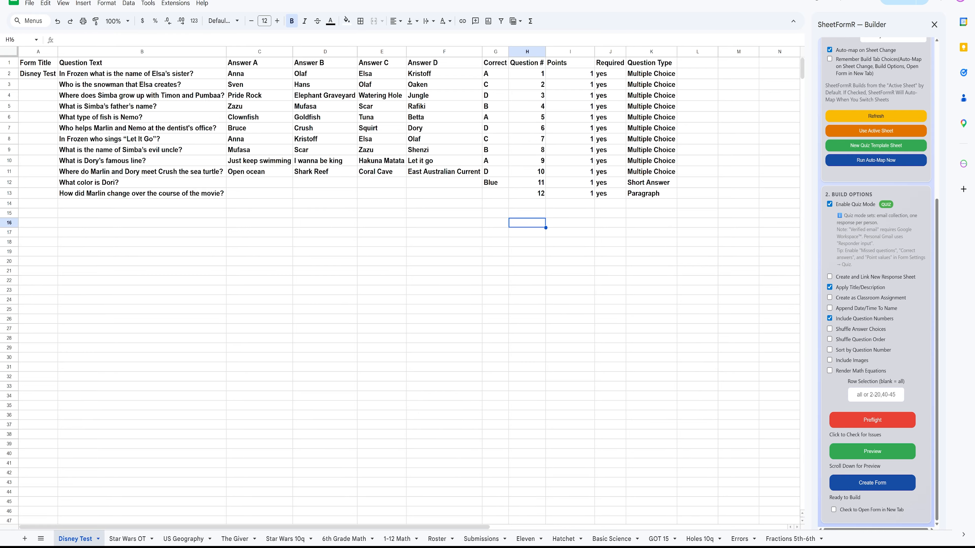
pyautogui.click(651, 194)
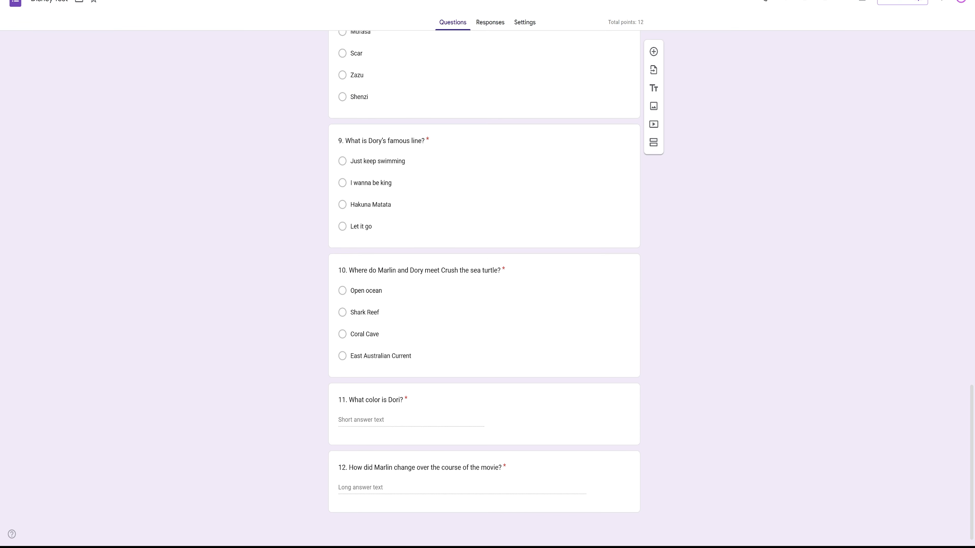
# Step: In the Disney Test form, open the answer key of question 11, "What color is Dori?"
pyautogui.click(472, 415)
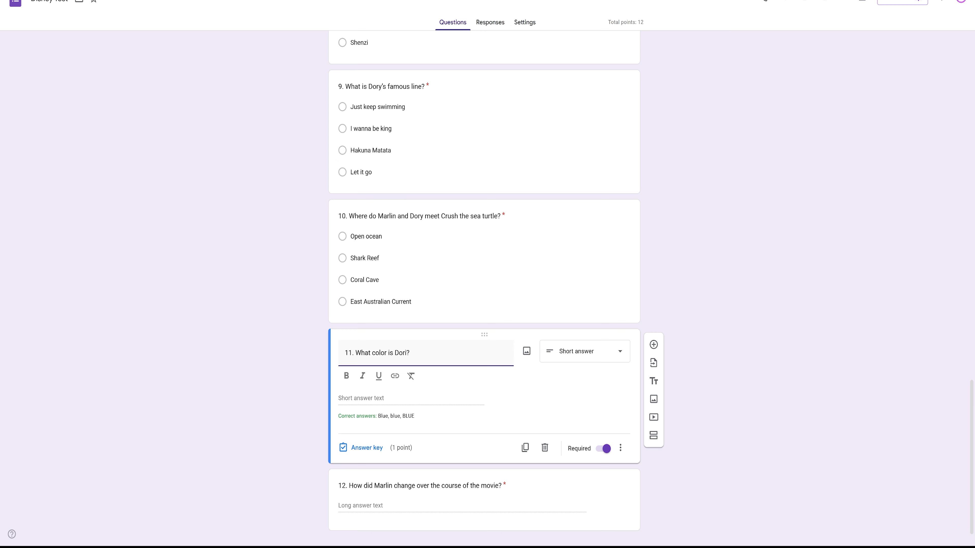
pyautogui.click(364, 447)
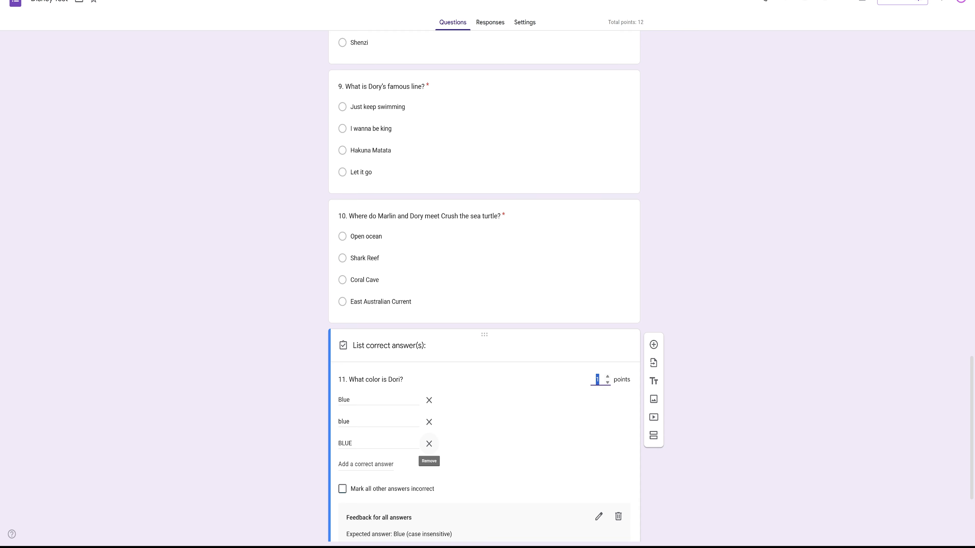
# Step: Review the accepted answers and feedback for question 11, "What color is Dori?", and close its answer key
pyautogui.scroll(-3, 483, 288)
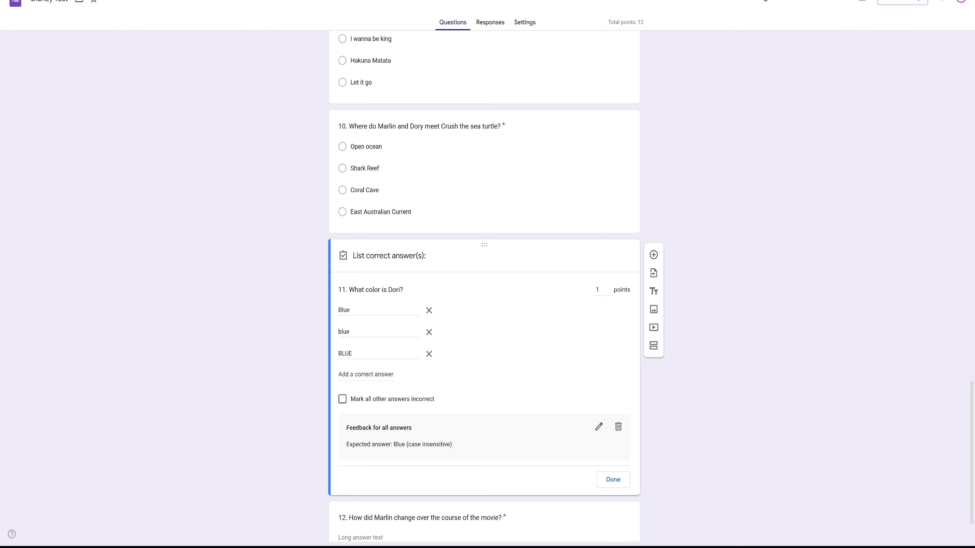
pyautogui.click(613, 460)
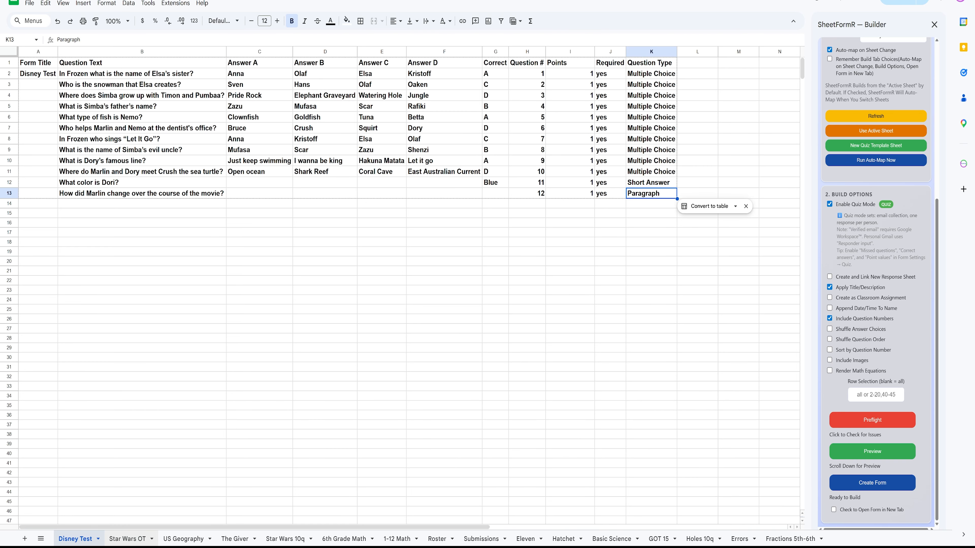
# Step: Switch to the Star Wars OT sheet and examine its question columns through to the grid and IMG URL columns
pyautogui.click(127, 539)
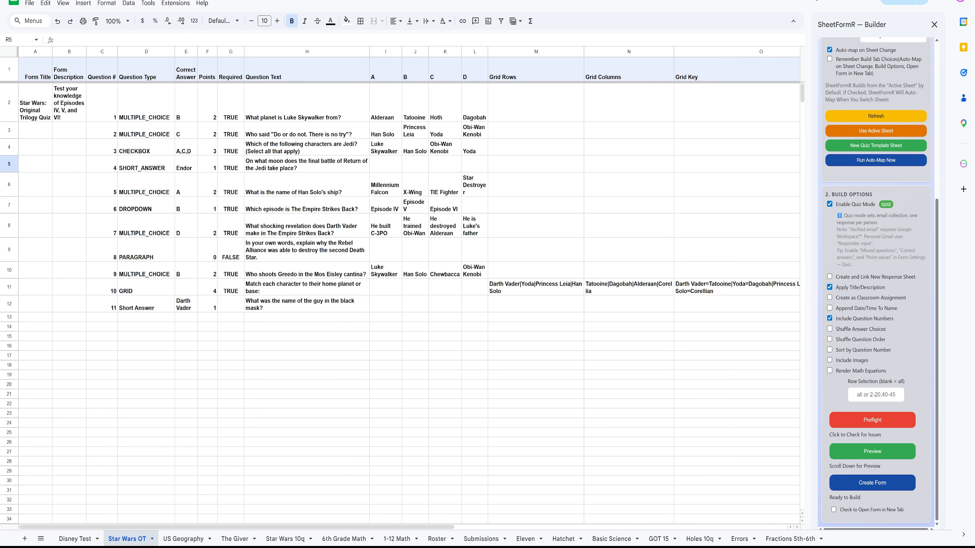
pyautogui.hscroll(4, 409, 287)
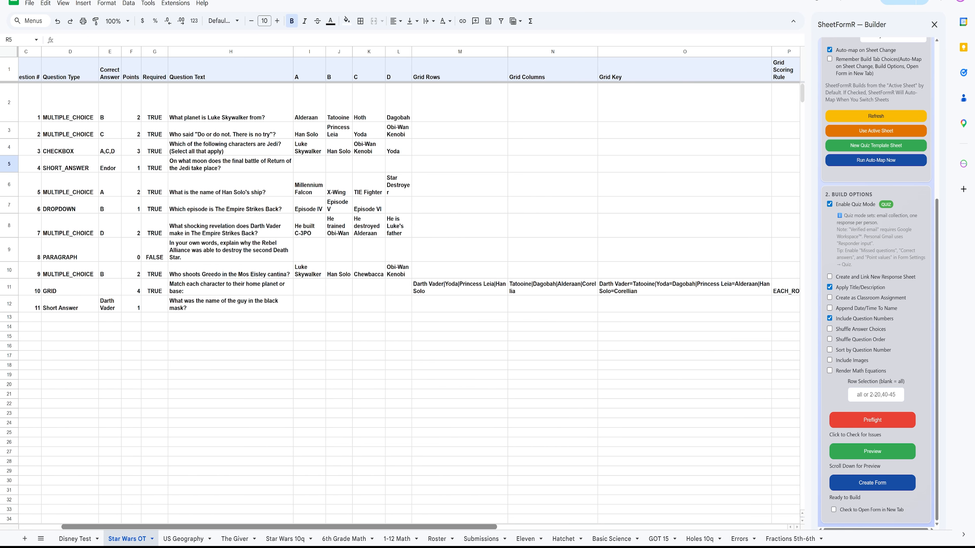
pyautogui.hscroll(3, 410, 288)
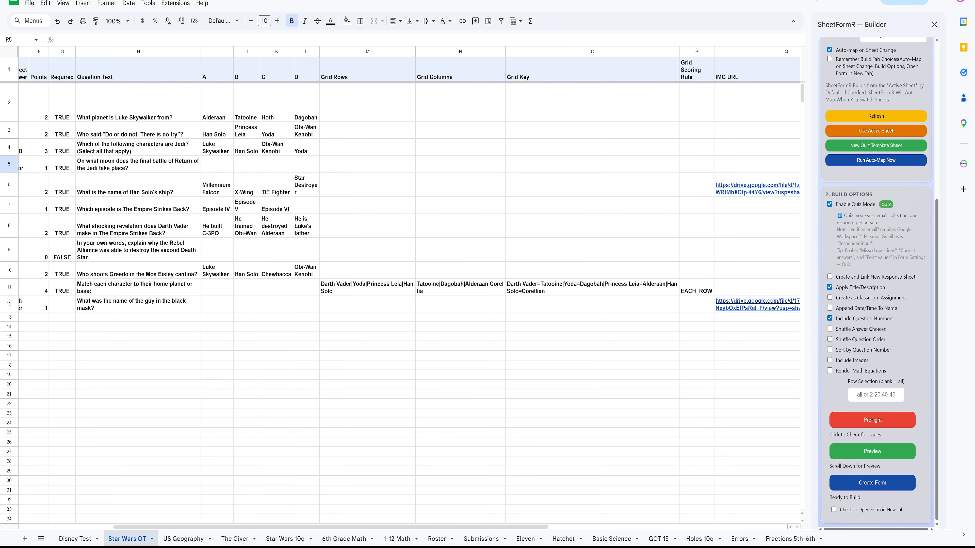
pyautogui.hscroll(4, 409, 288)
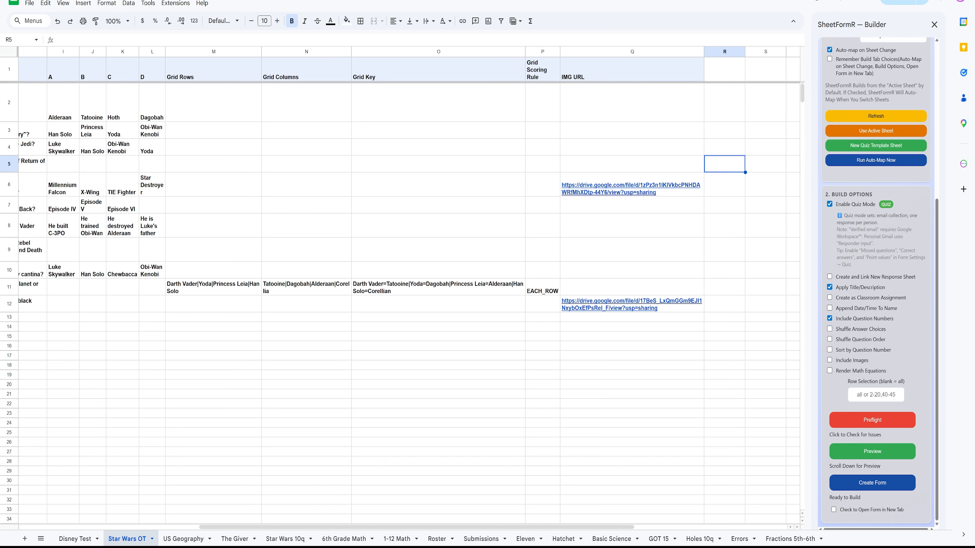
pyautogui.click(724, 102)
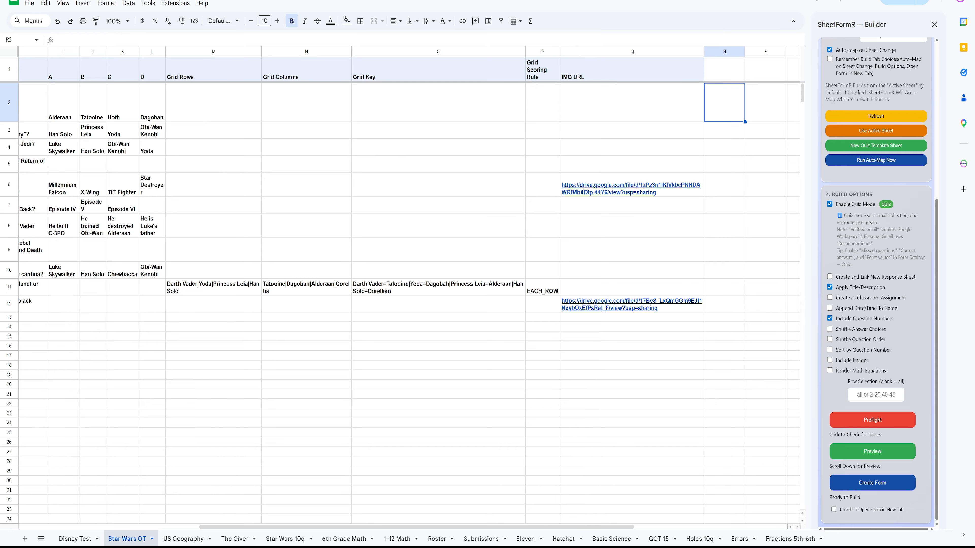
# Step: Preview the images behind the IMG URL links in rows 6 and 12
pyautogui.moveTo(631, 188)
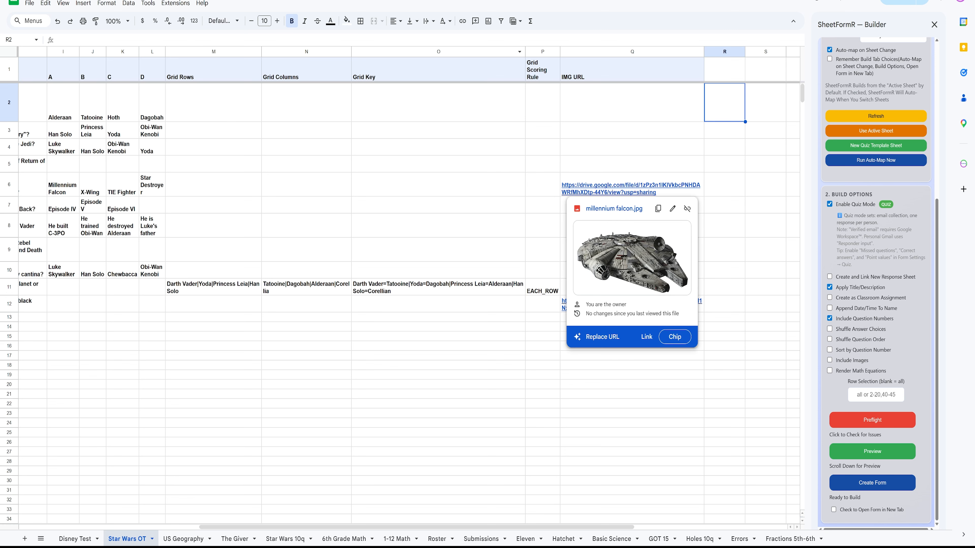
pyautogui.moveTo(630, 189)
pyautogui.moveTo(630, 305)
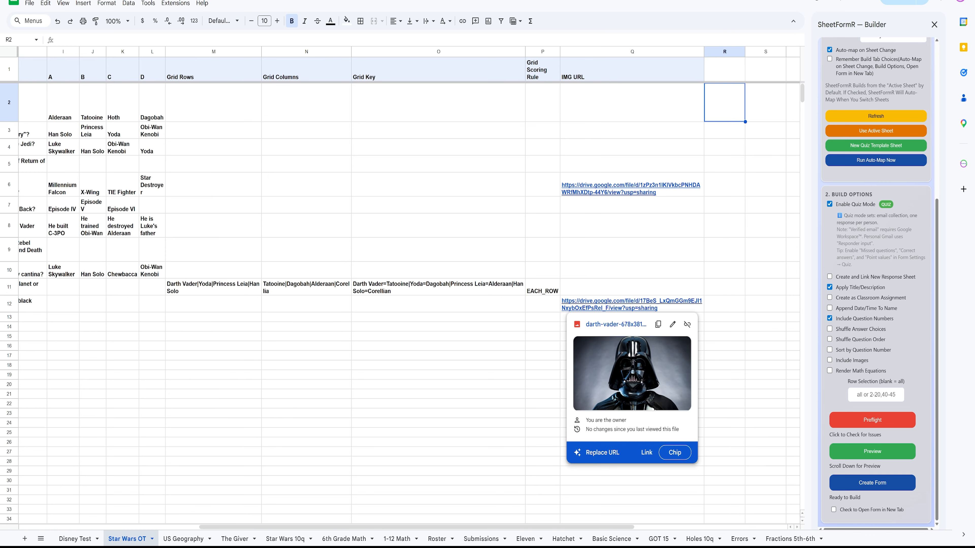
# Step: Switch to the Pictures for Spreadsheet folder in Google Drive and open the sharing settings of the millennium falcon image
pyautogui.hotkey('ctrl', 'Tab')
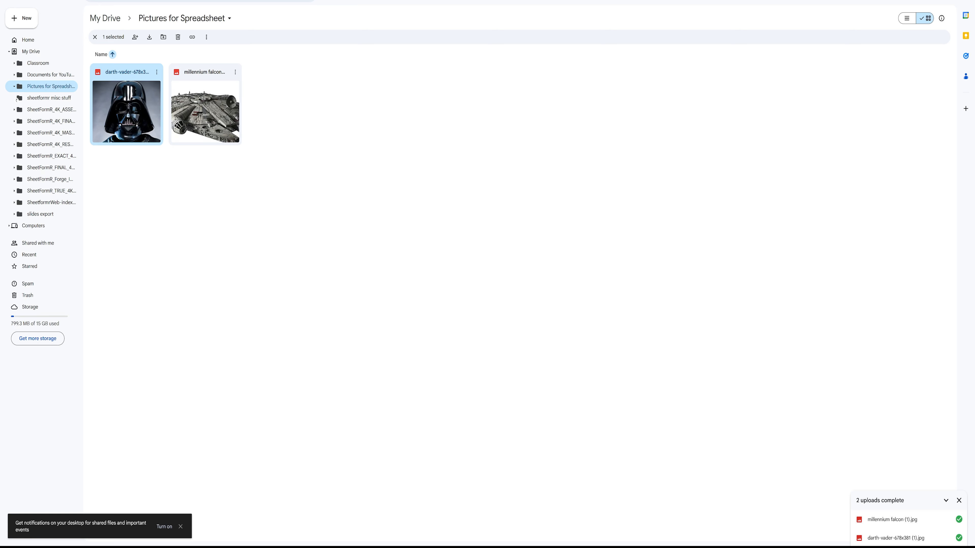
pyautogui.press('Escape')
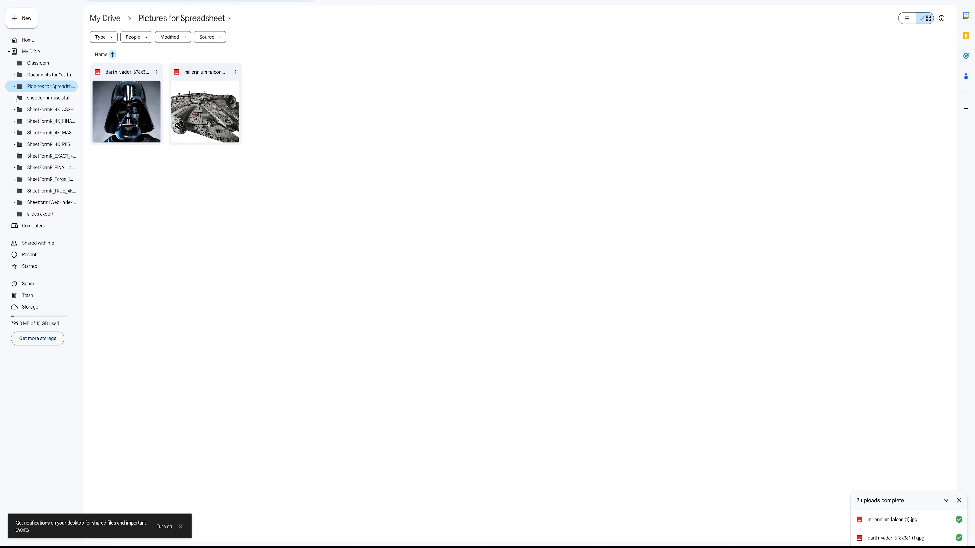
pyautogui.click(235, 72)
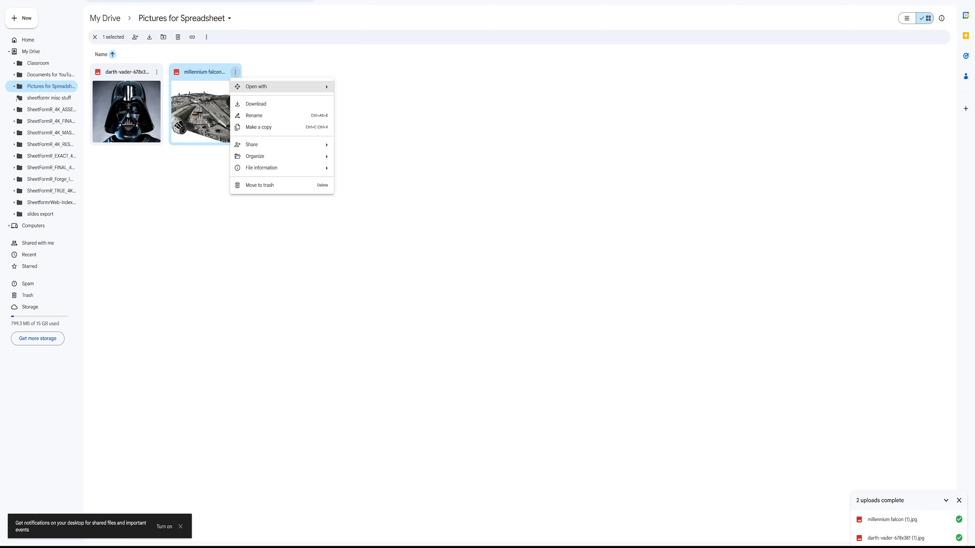
pyautogui.moveTo(268, 145)
pyautogui.click(355, 148)
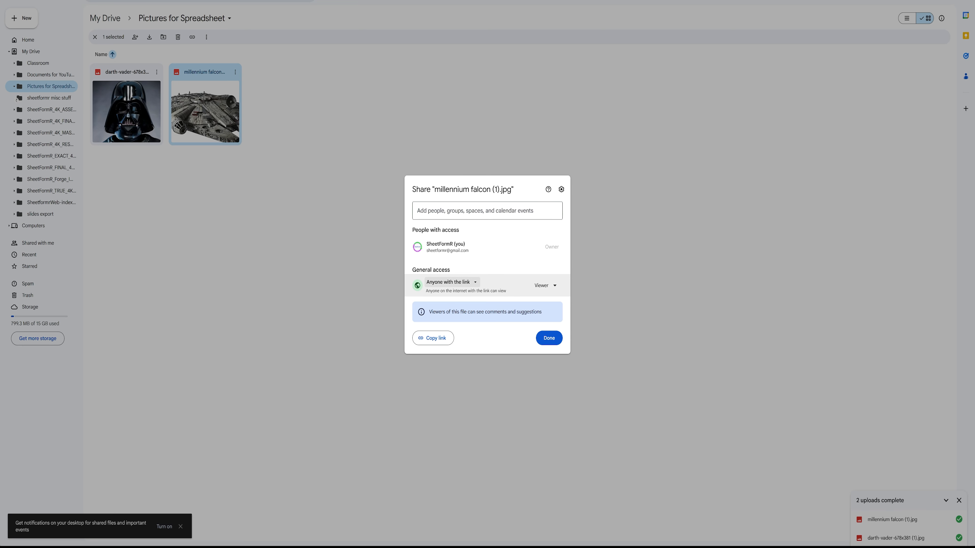
# Step: Set the millennium falcon image's general access to Restricted and back to Anyone with the link
pyautogui.click(449, 282)
pyautogui.click(454, 298)
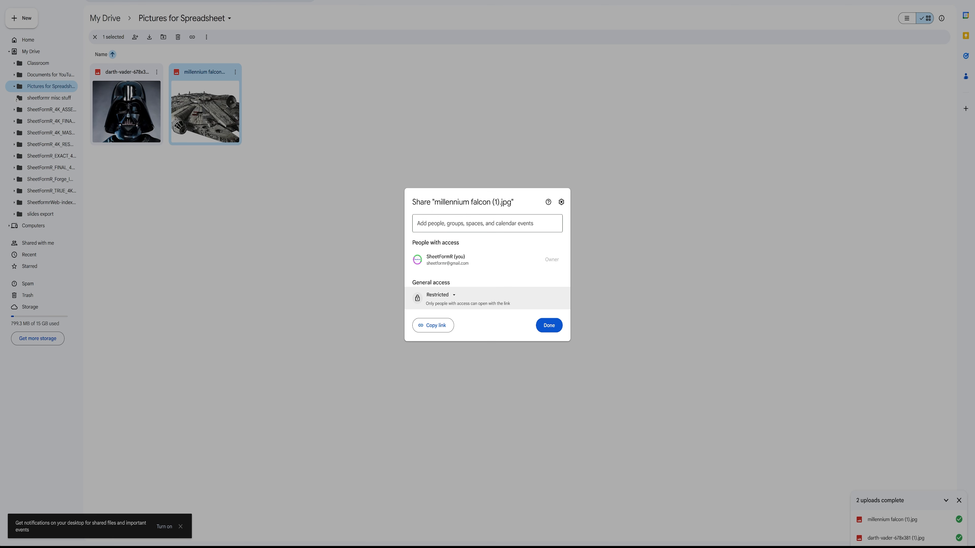
pyautogui.click(440, 294)
pyautogui.click(468, 327)
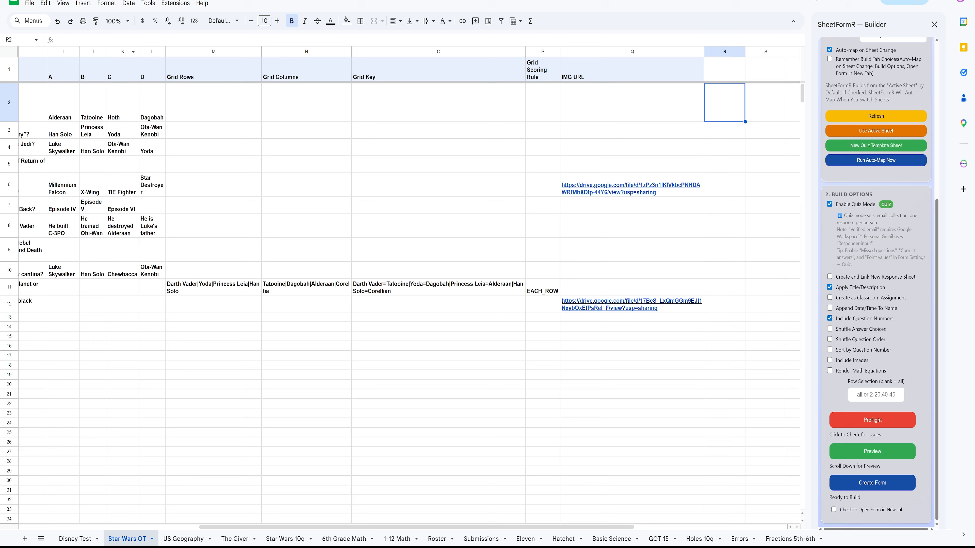
# Step: Preview the row 6 image link in the Star Wars OT sheet, and close the millennium falcon image's sharing settings in Drive
pyautogui.moveTo(630, 188)
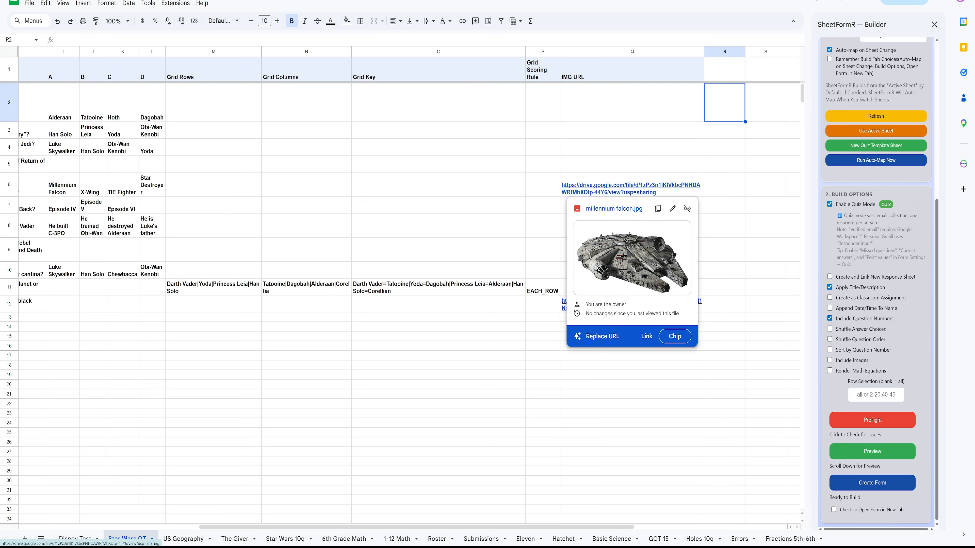
pyautogui.click(438, 225)
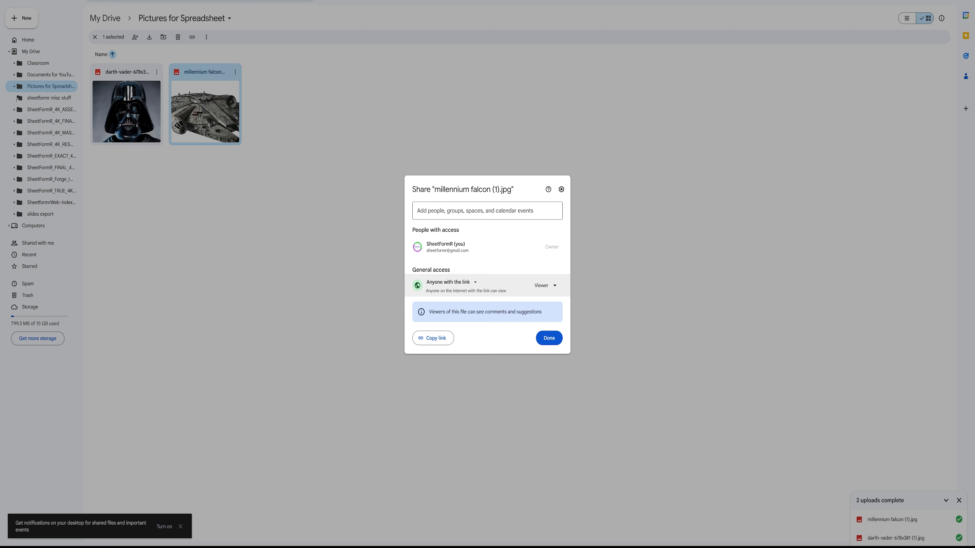
pyautogui.click(549, 338)
# Step: Check the general access in the darth-vader image's sharing settings and close them
pyautogui.click(156, 72)
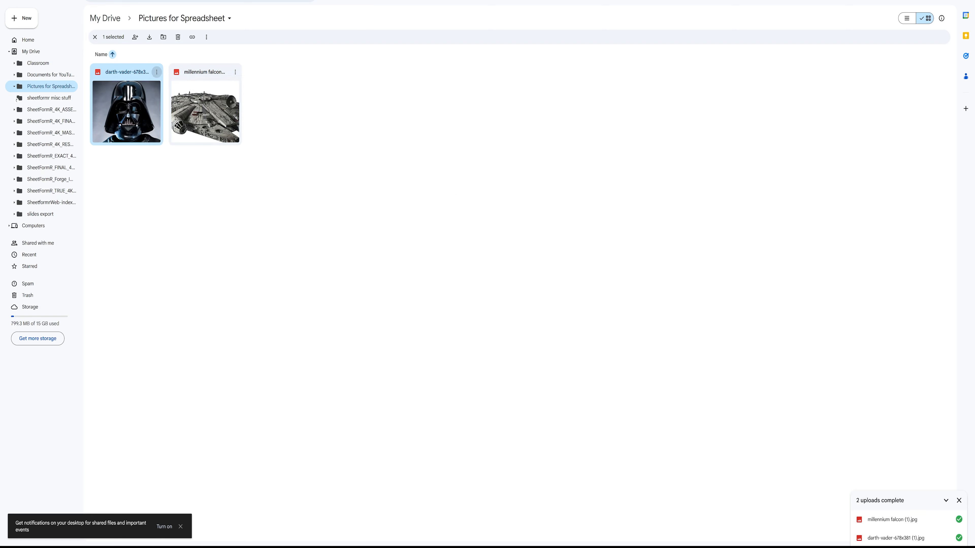
pyautogui.moveTo(199, 145)
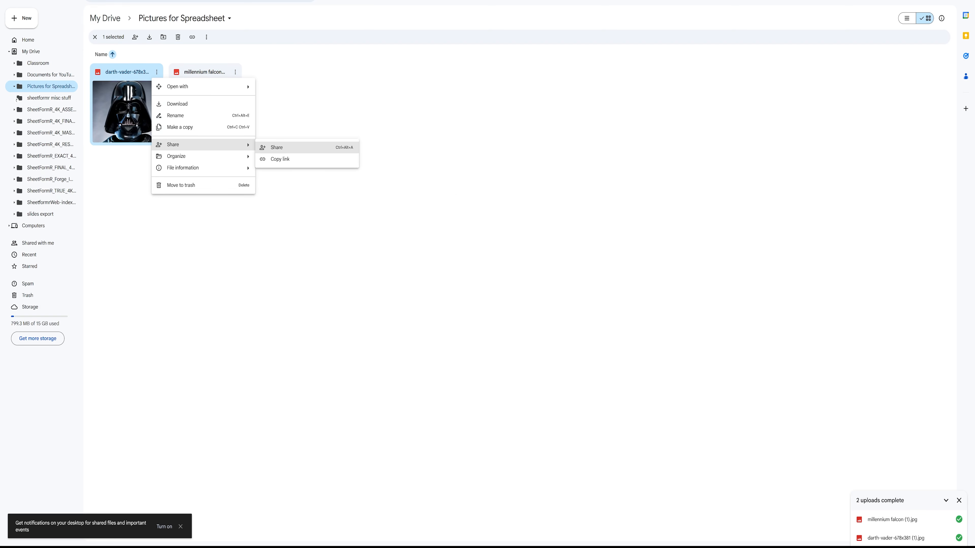
pyautogui.click(279, 148)
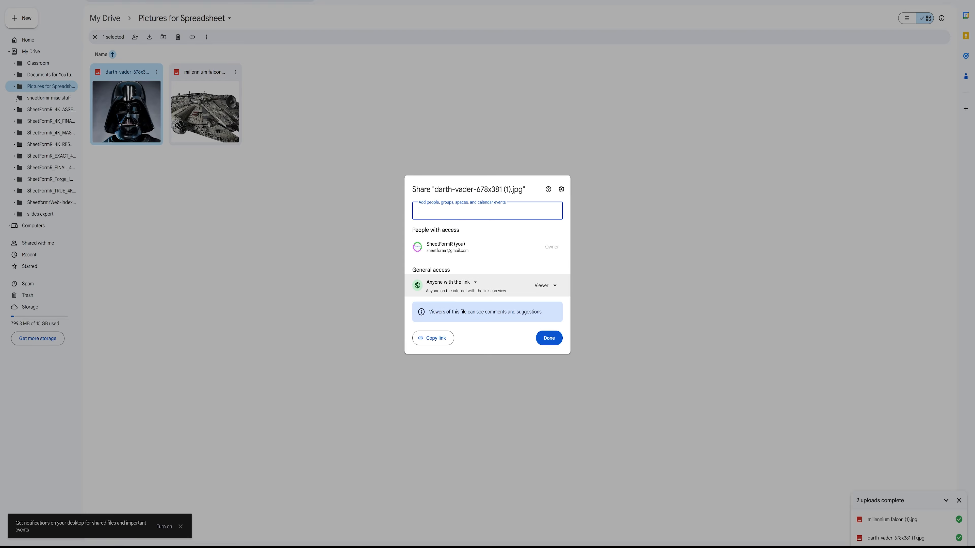
pyautogui.click(549, 338)
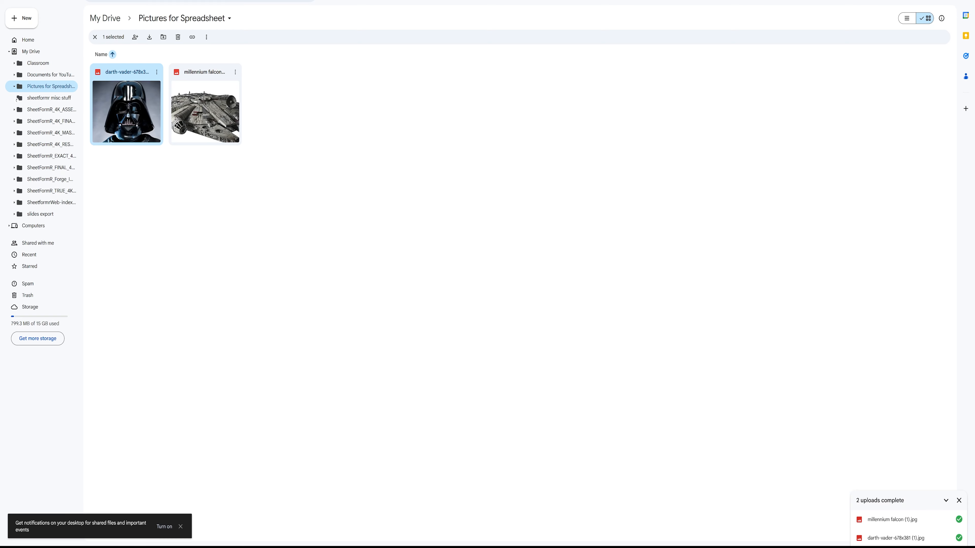
# Step: Return to the Star Wars OT sheet and set the builder's source sheet to Star Wars OT
pyautogui.hotkey('ctrl', 'Tab')
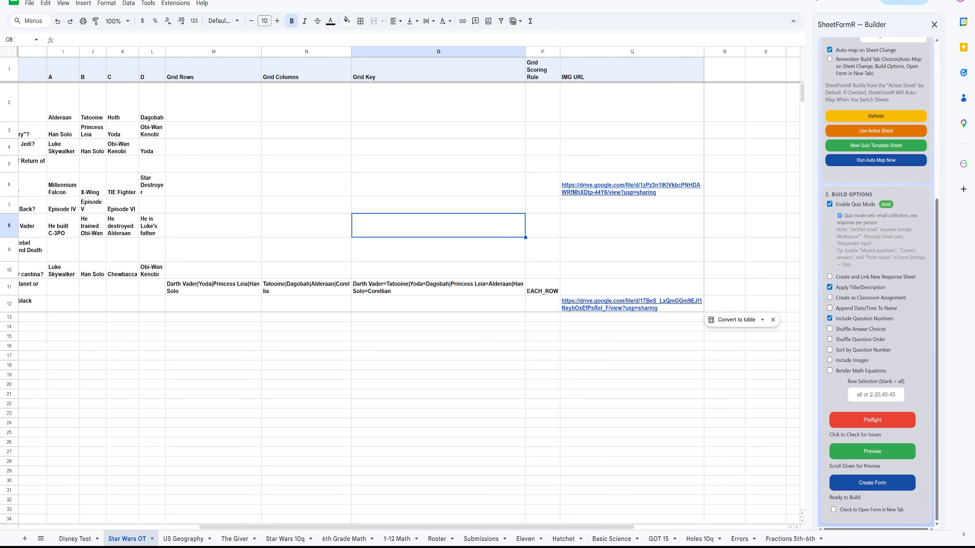
pyautogui.hscroll(-10, 411, 288)
pyautogui.hscroll(2, 410, 288)
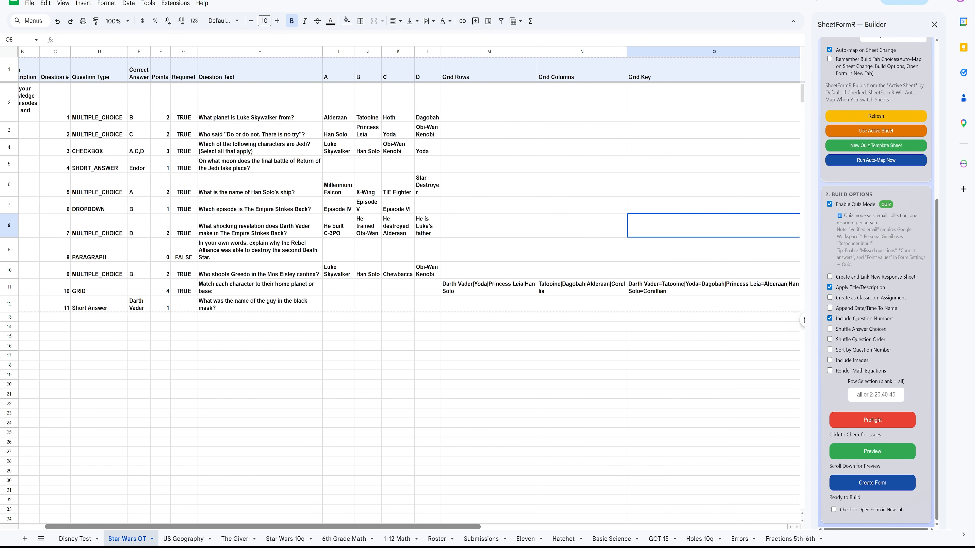
pyautogui.hscroll(-2, 411, 288)
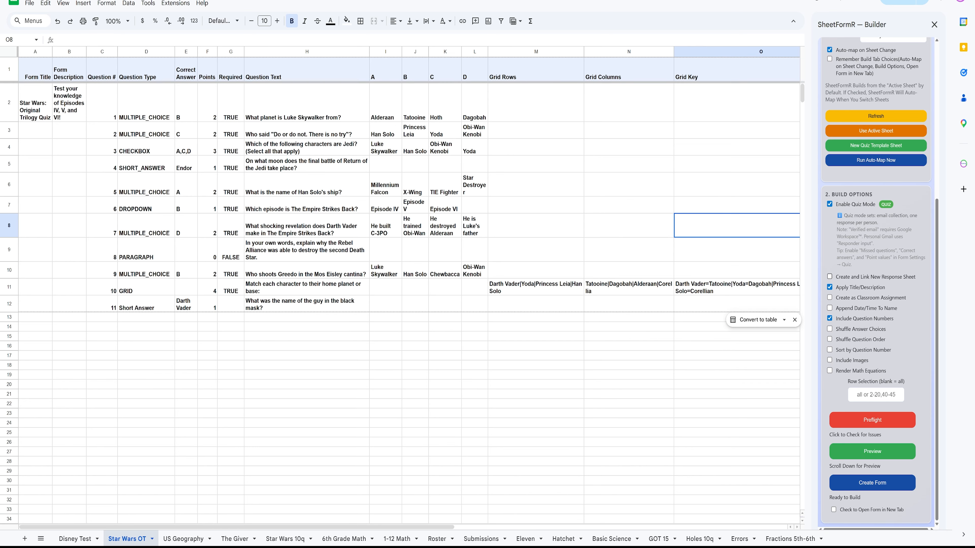
pyautogui.scroll(5, 876, 280)
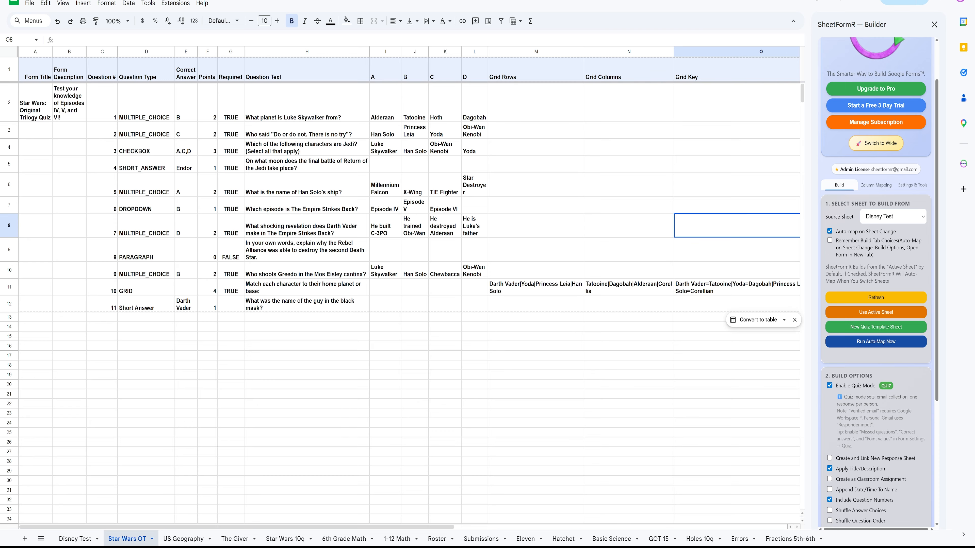
pyautogui.click(893, 217)
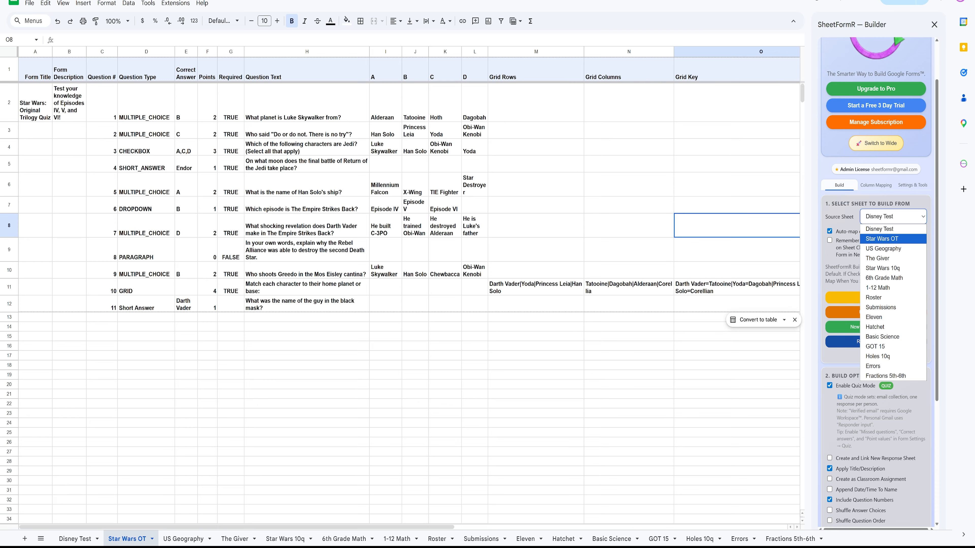
pyautogui.click(882, 239)
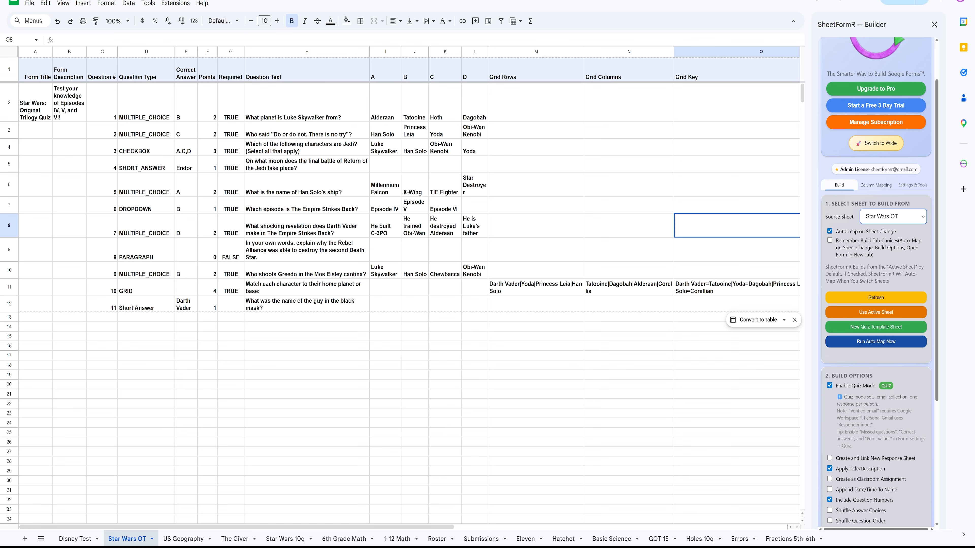
# Step: Examine the builder's column mapping for the Star Wars OT sheet, including image URL, answer options and grid questions
pyautogui.click(876, 185)
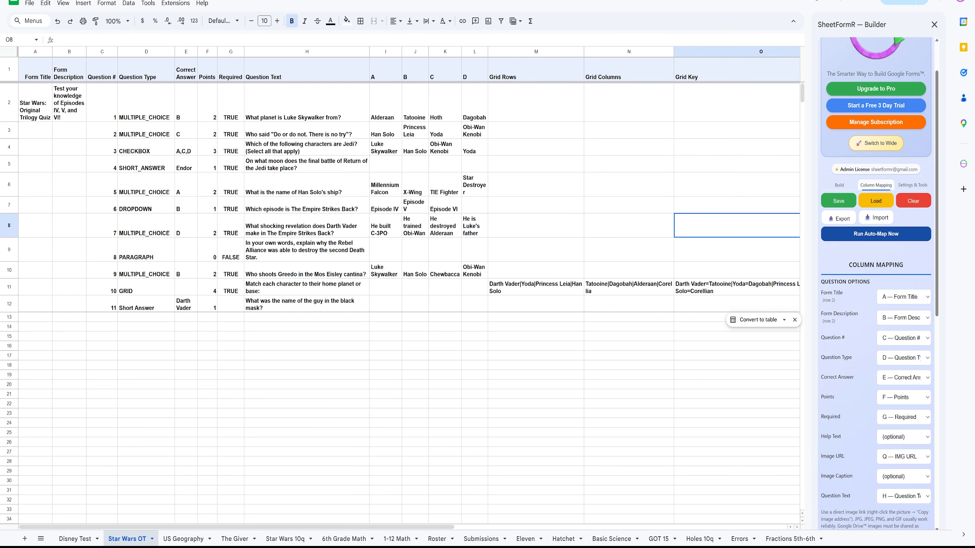
pyautogui.moveTo(437, 527); pyautogui.dragTo(565, 528)
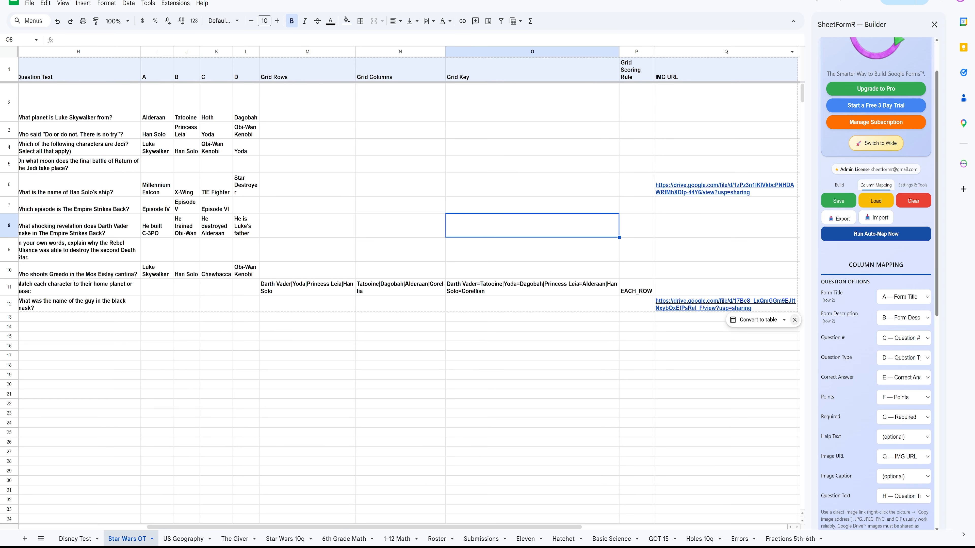
pyautogui.scroll(-10, 876, 285)
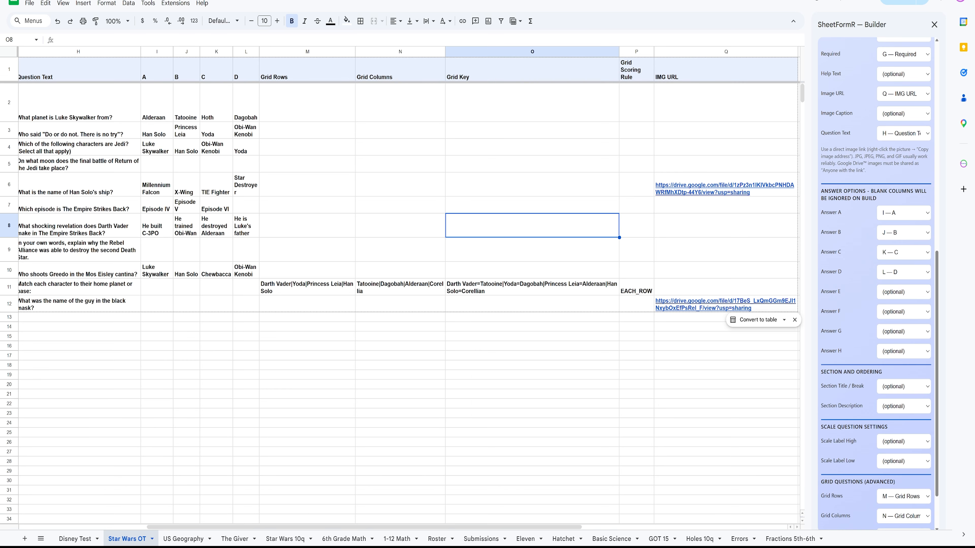
pyautogui.scroll(-2, 876, 284)
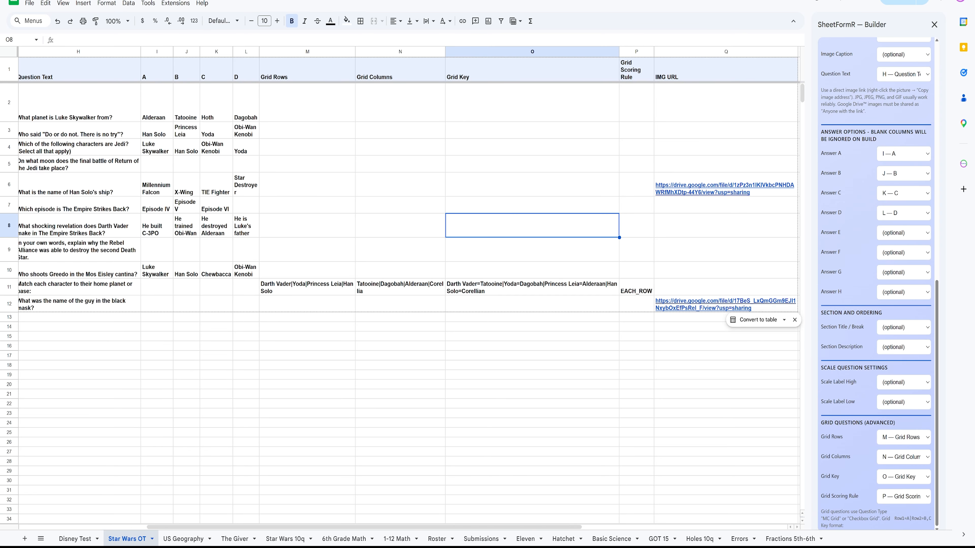
pyautogui.scroll(8, 876, 284)
pyautogui.scroll(6, 876, 284)
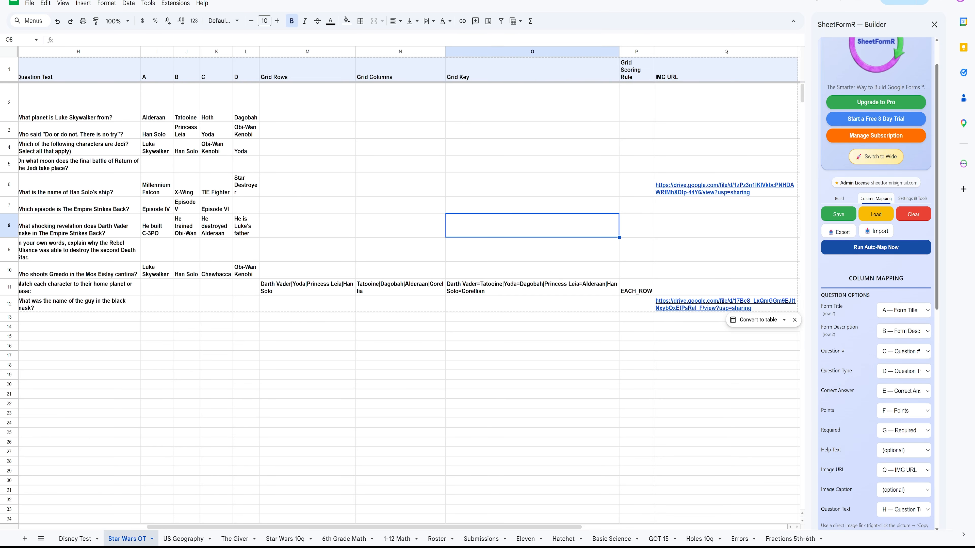
# Step: Return to the build settings and create the Star Wars: Original Trilogy Quiz form
pyautogui.click(839, 198)
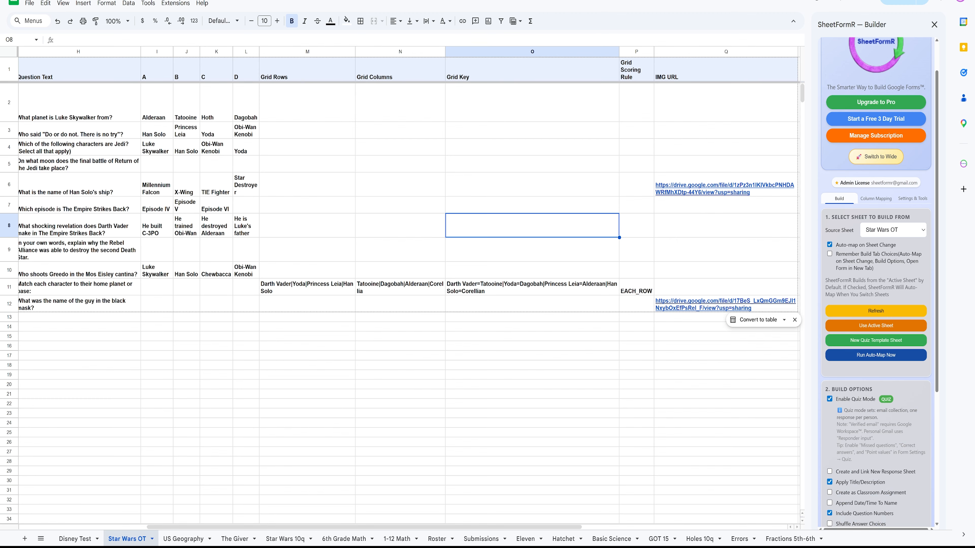
pyautogui.scroll(-6, 876, 284)
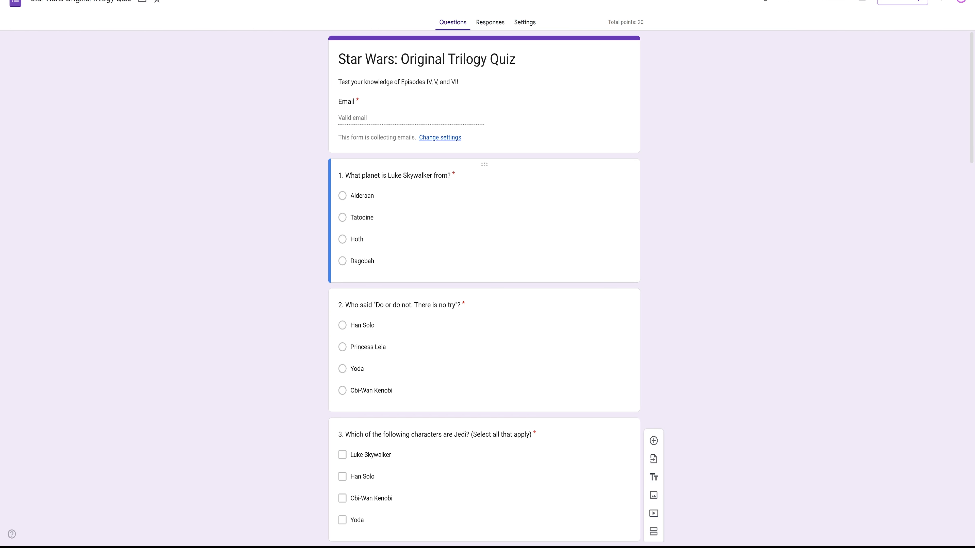
# Step: Review the questions and images in the new Star Wars: Original Trilogy Quiz form down to question 11
pyautogui.scroll(-10, 484, 287)
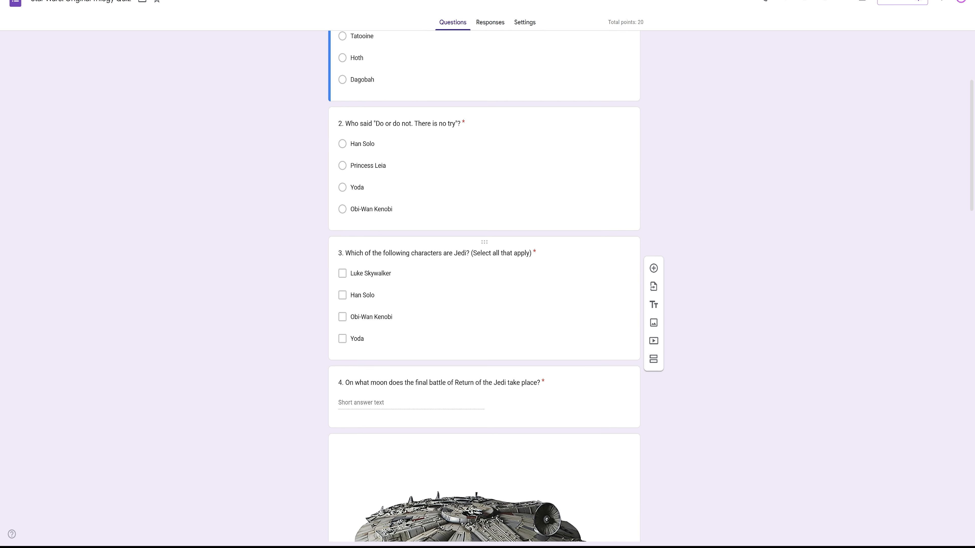
pyautogui.scroll(1, 484, 423)
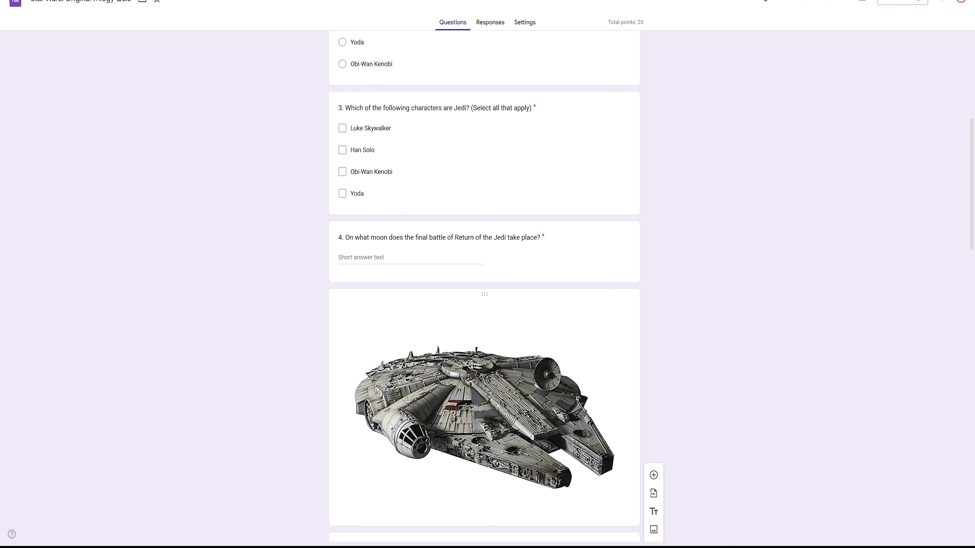
pyautogui.scroll(-5, 484, 422)
pyautogui.scroll(3, 484, 422)
pyautogui.scroll(-4, 484, 288)
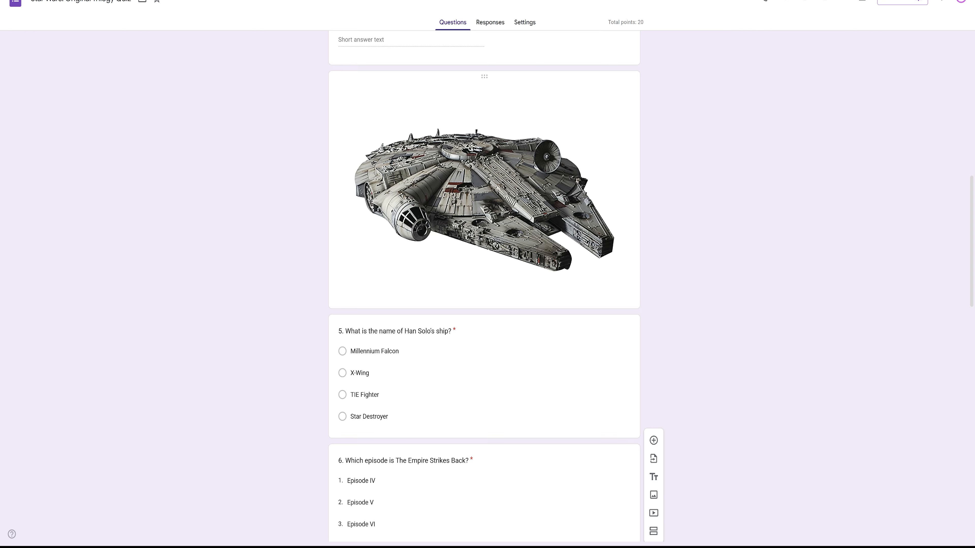
pyautogui.scroll(-16, 484, 287)
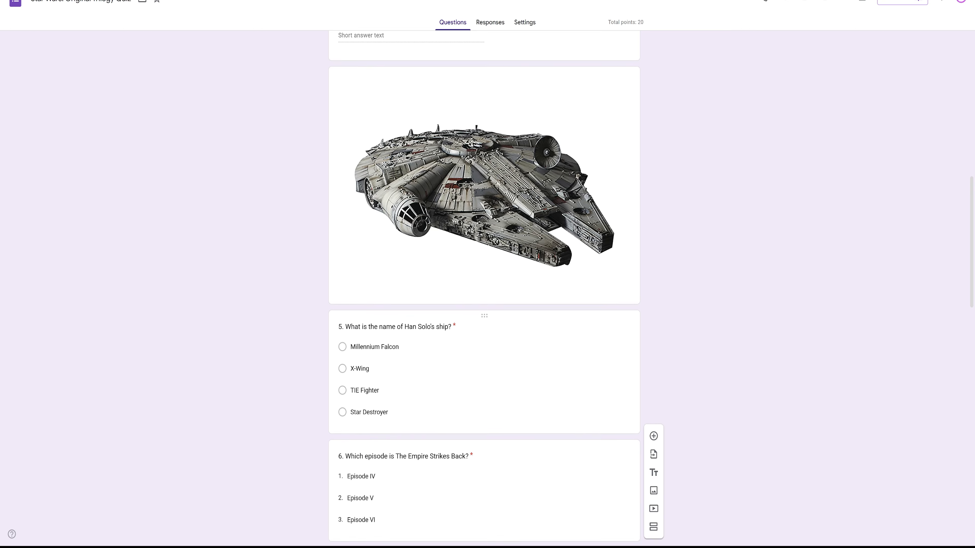
pyautogui.scroll(-7, 484, 287)
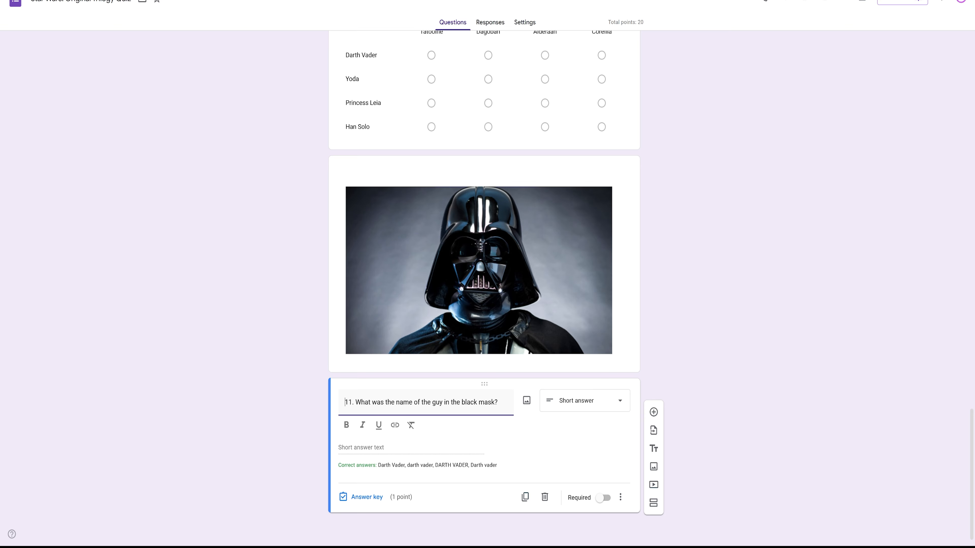
# Step: Check question 11's answer key, including its accepted spellings, points and feedback, and close it
pyautogui.click(362, 498)
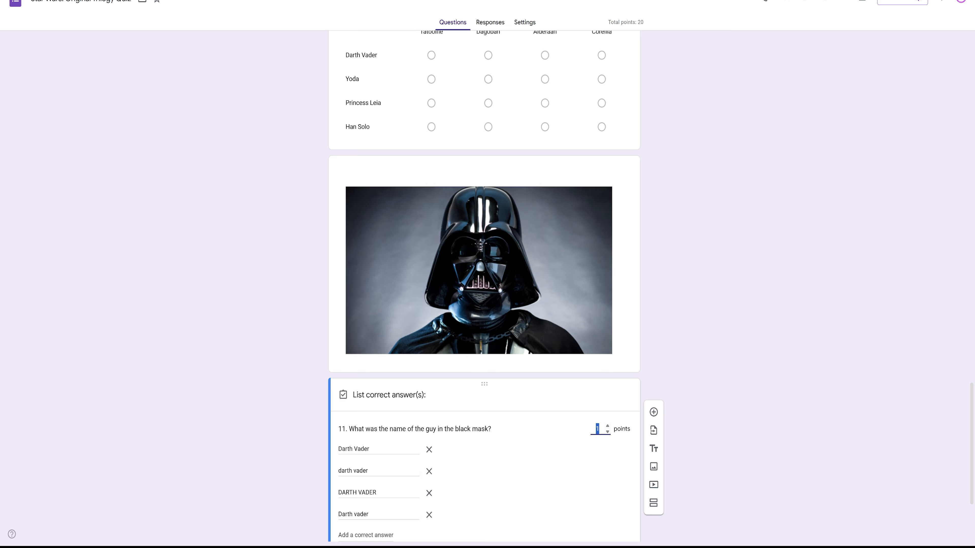
pyautogui.scroll(-3, 484, 288)
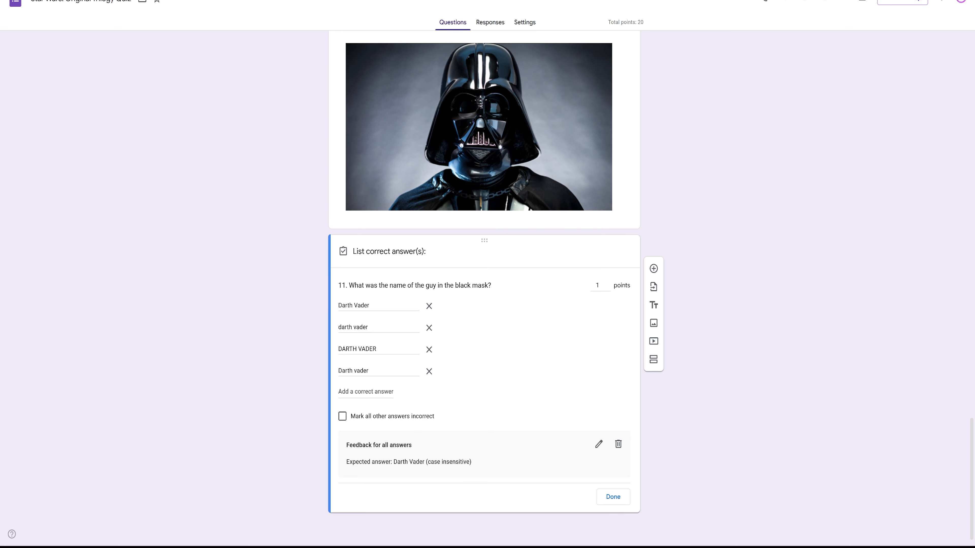
pyautogui.click(612, 496)
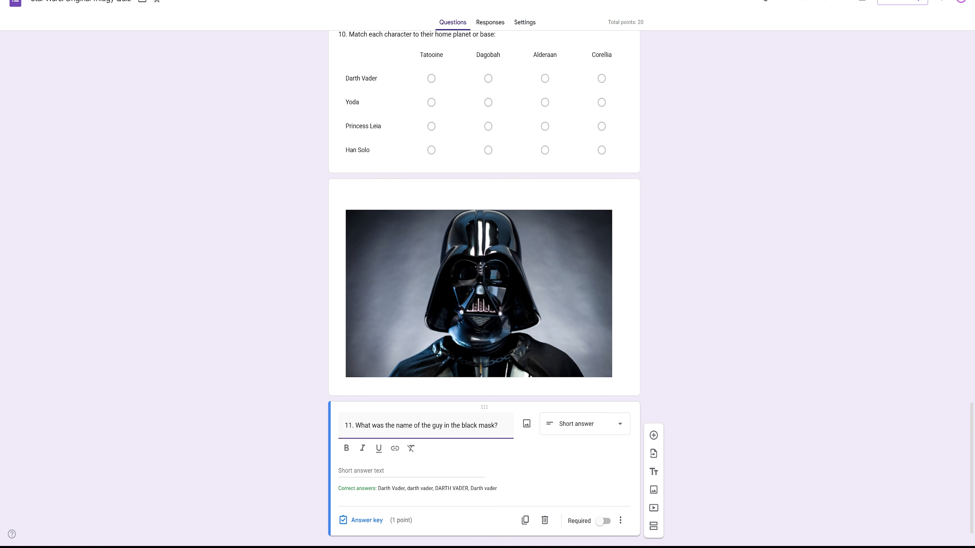
# Step: Go back to question 3 about the Jedi characters and check its marked correct answers and point value
pyautogui.scroll(3, 484, 288)
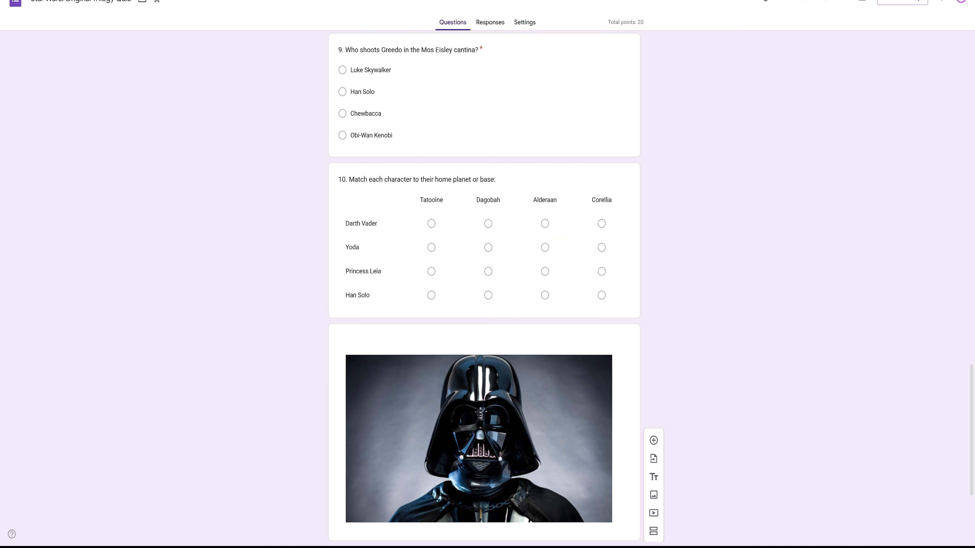
pyautogui.scroll(15, 484, 288)
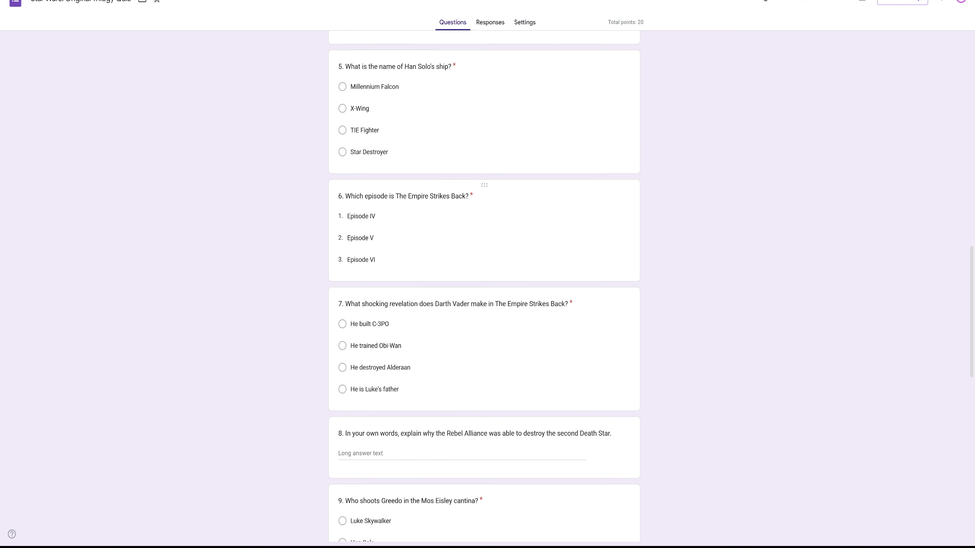
pyautogui.scroll(4, 483, 288)
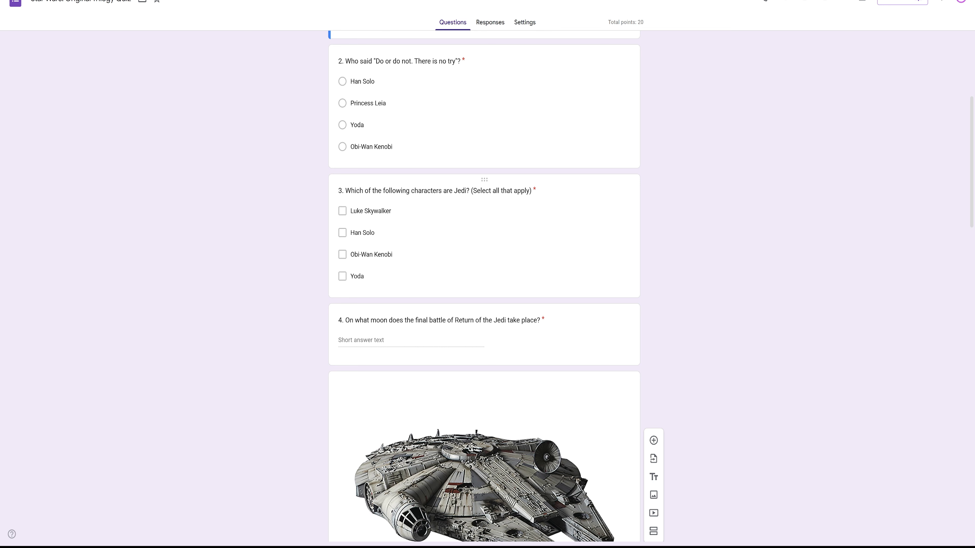
pyautogui.click(453, 204)
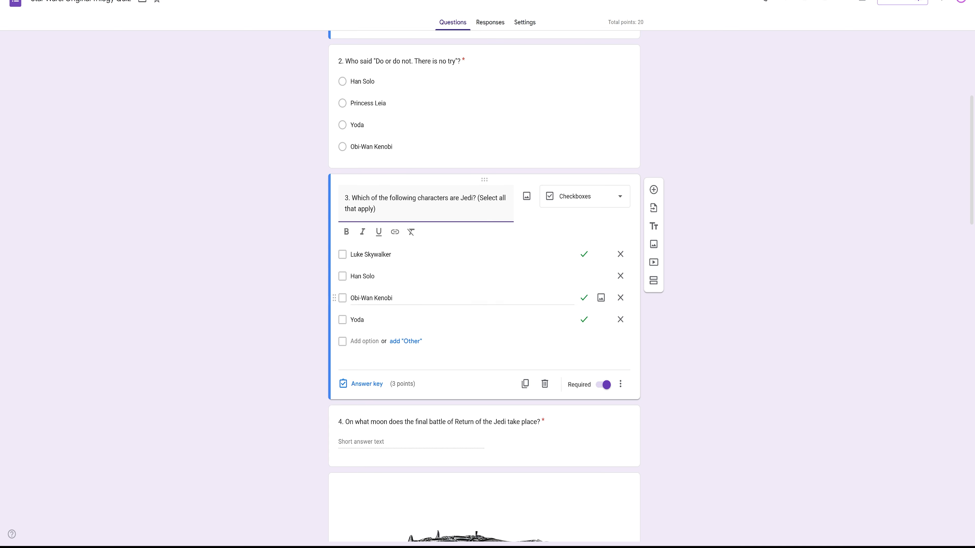
pyautogui.click(284, 319)
# Step: Examine the question types from question 4 through question 11, including the planet-matching grid and the image items
pyautogui.scroll(-2, 284, 319)
pyautogui.scroll(-10, 484, 286)
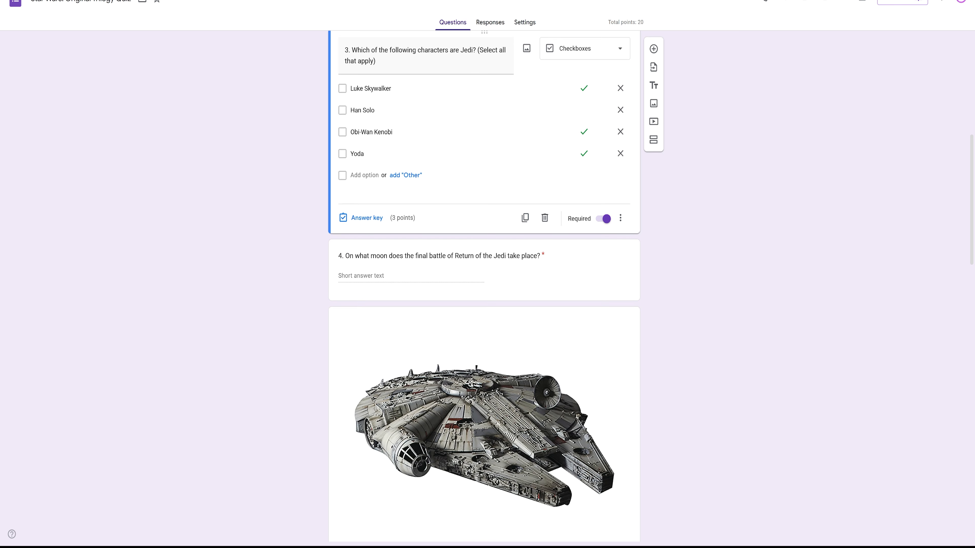
pyautogui.scroll(-10, 483, 286)
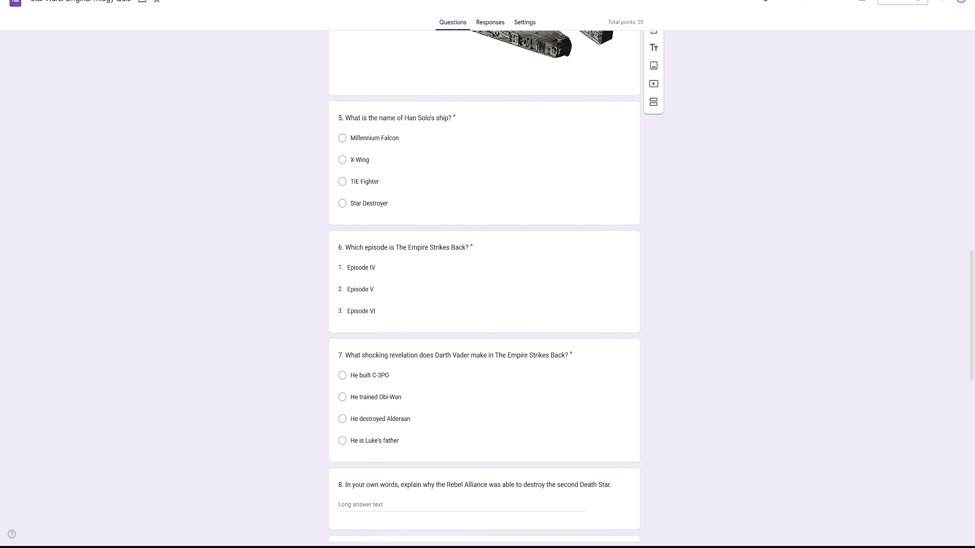
pyautogui.scroll(-1, 484, 287)
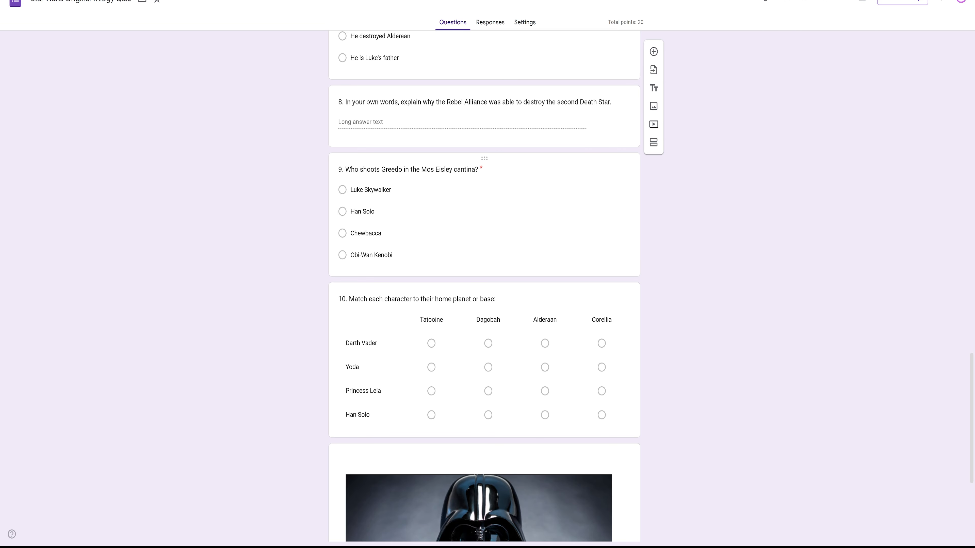
pyautogui.scroll(-5, 483, 284)
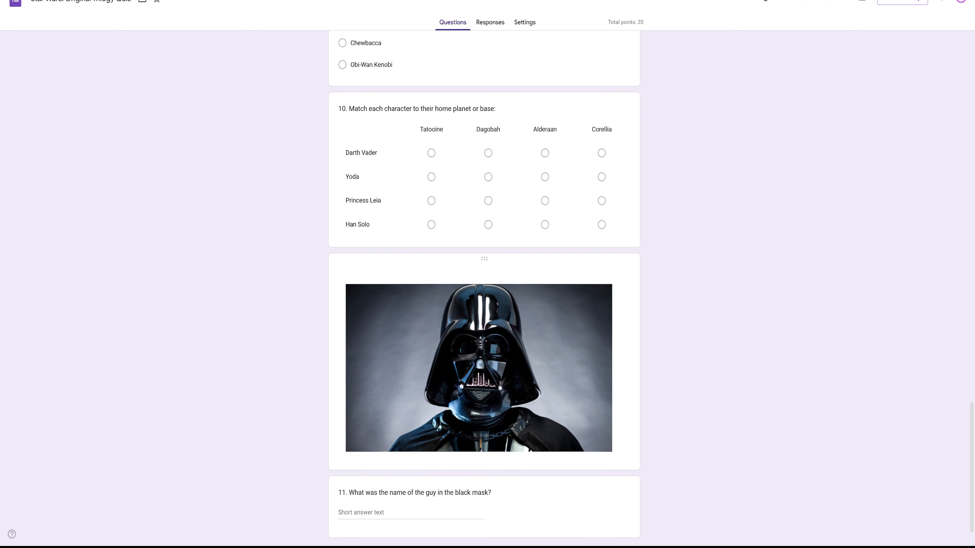
pyautogui.scroll(20, 484, 284)
pyautogui.scroll(1, 484, 284)
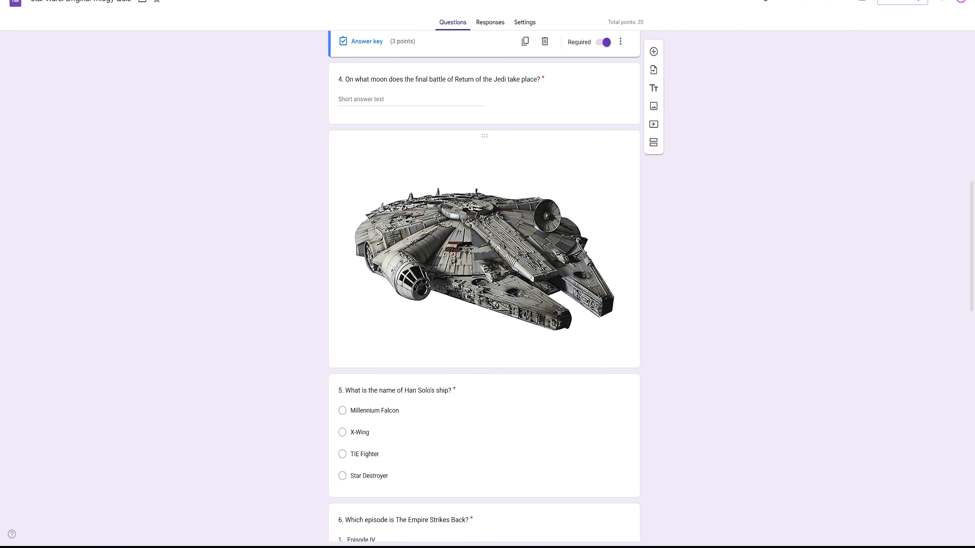
# Step: Review the Star Wars form's quiz settings for grade release and respondent visibility, and return to its questions
pyautogui.click(525, 22)
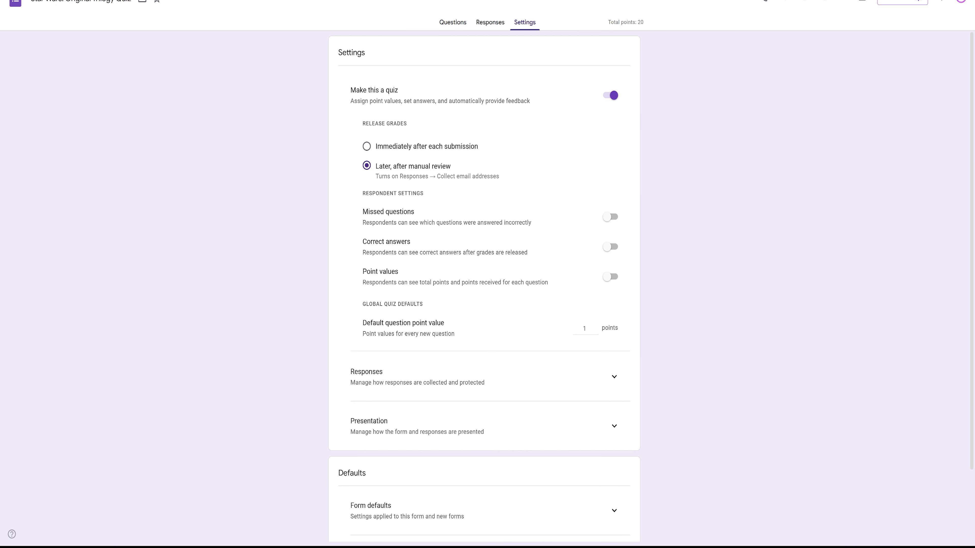
pyautogui.scroll(-2, 483, 285)
pyautogui.scroll(2, 483, 284)
pyautogui.click(452, 22)
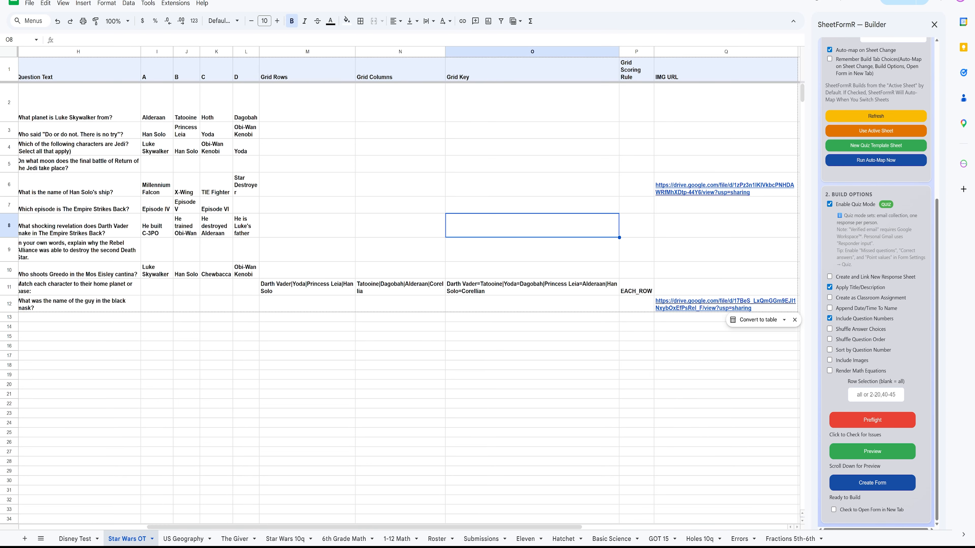
# Step: Compare the column layouts of the US Geography, Star Wars OT and Disney Test sheets, ending on US Geography's linear scale question
pyautogui.click(184, 539)
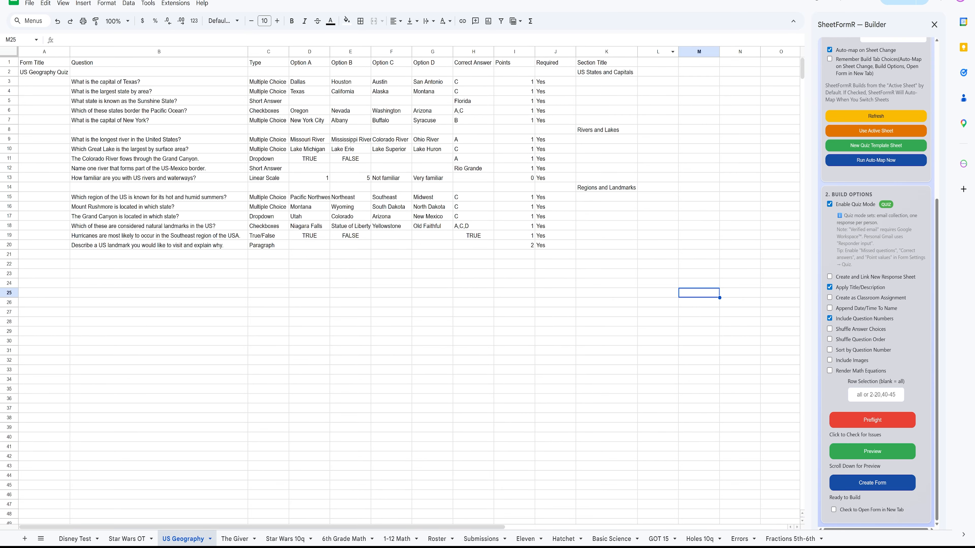
pyautogui.click(127, 538)
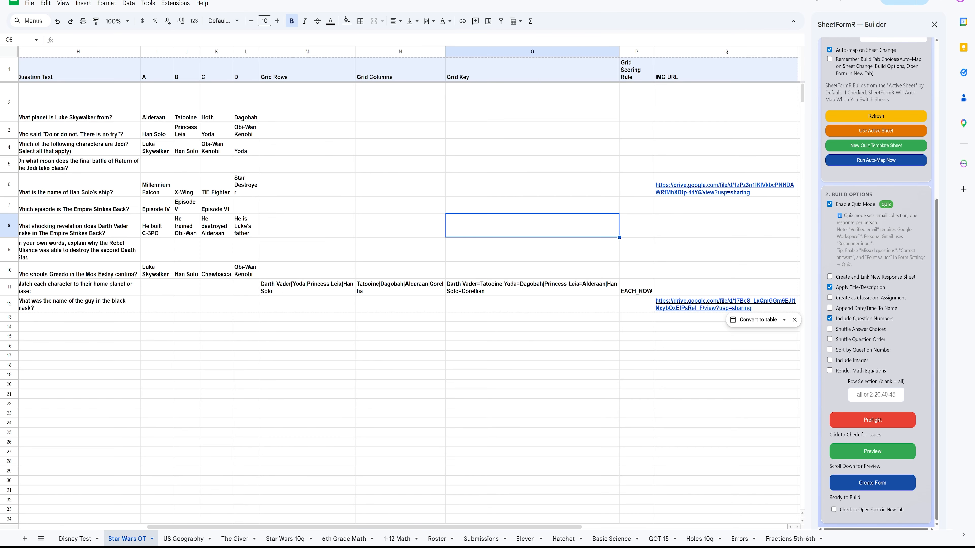
pyautogui.moveTo(327, 527); pyautogui.dragTo(199, 528)
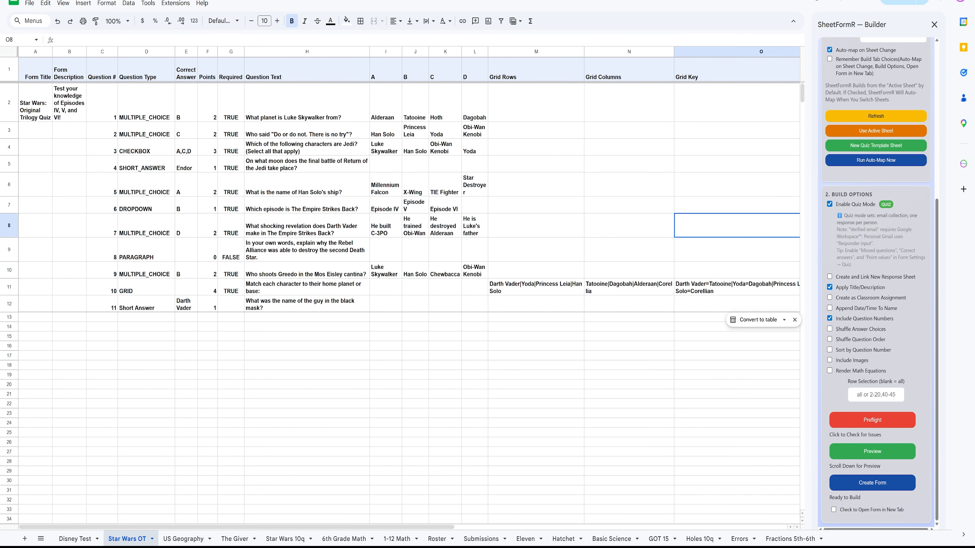
pyautogui.click(74, 538)
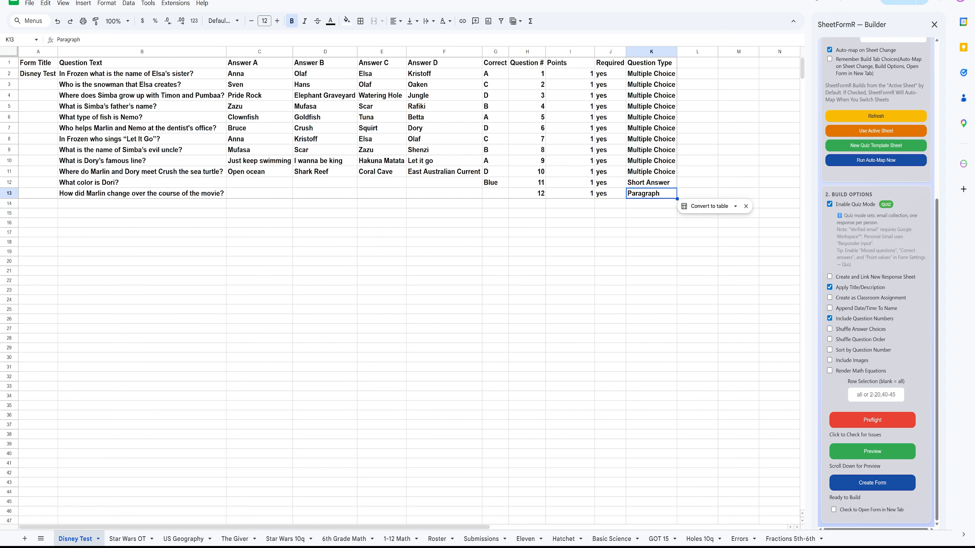
pyautogui.click(183, 539)
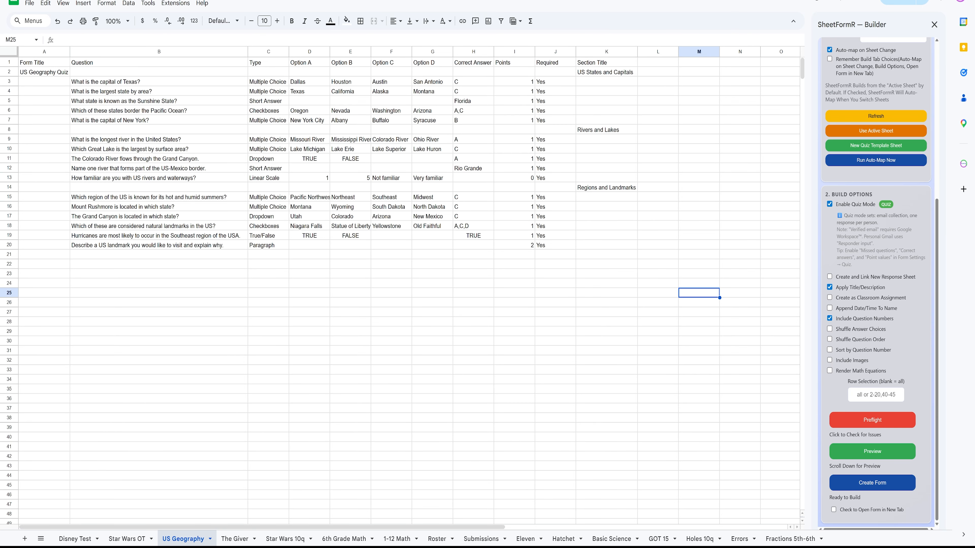
pyautogui.click(268, 178)
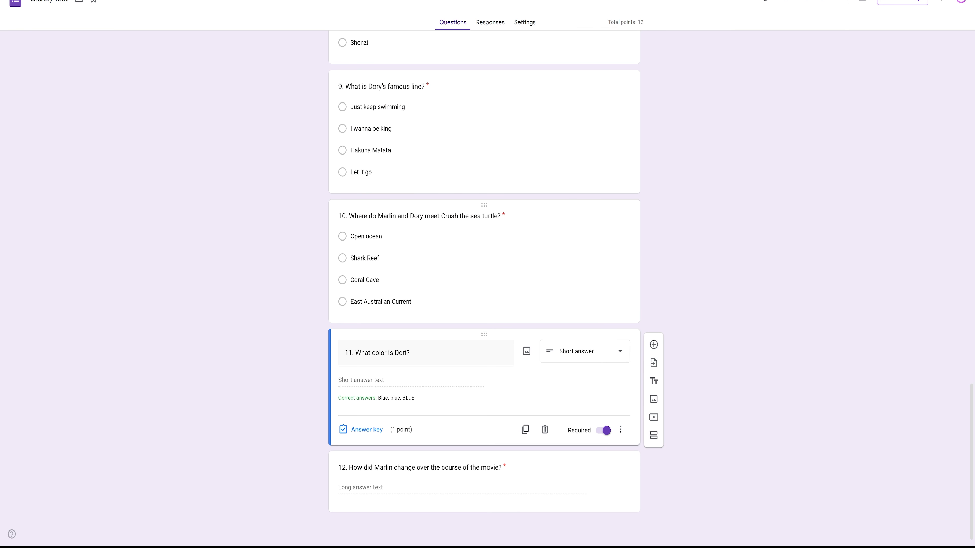
# Step: Look through the Disney Test form's later questions and check the correct answer on question 9 about Dory's famous line
pyautogui.scroll(5, 483, 288)
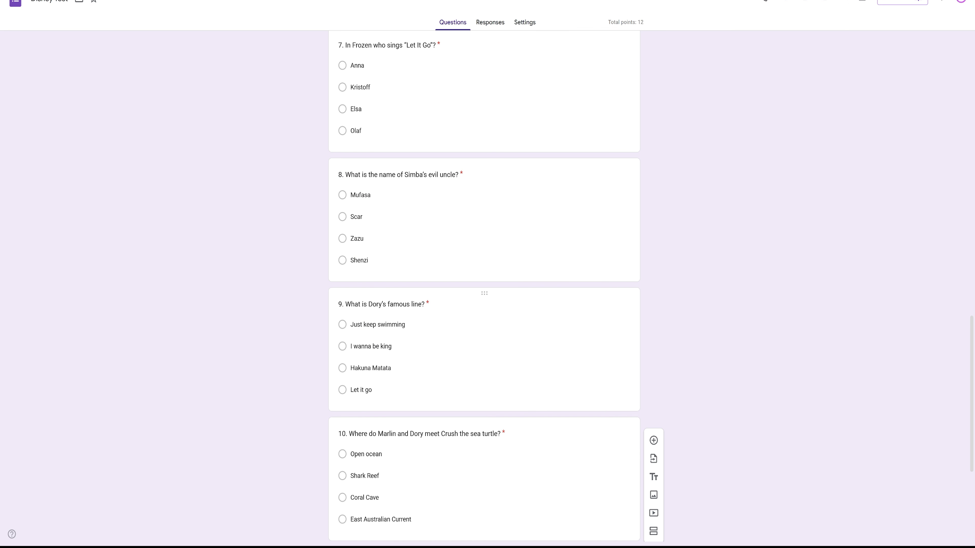
pyautogui.scroll(-5, 484, 288)
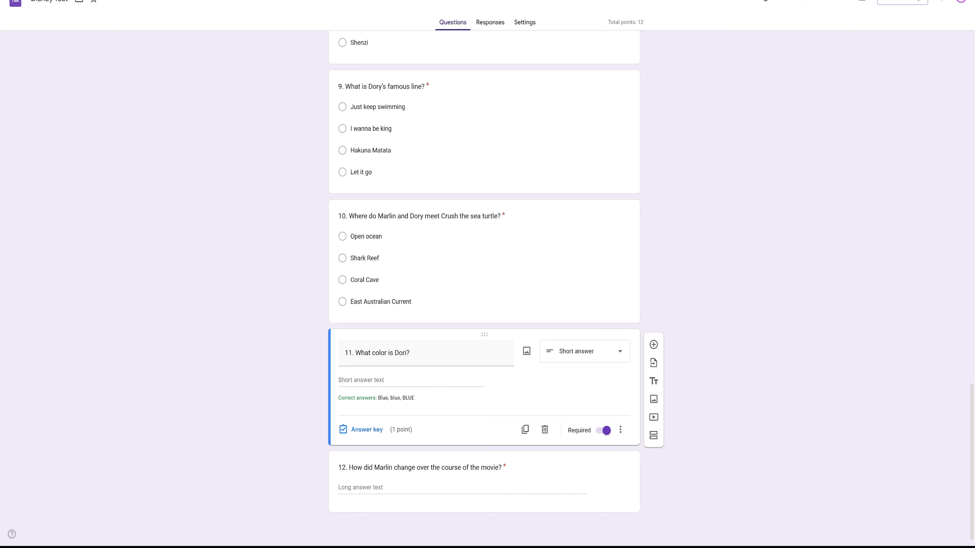
pyautogui.click(476, 119)
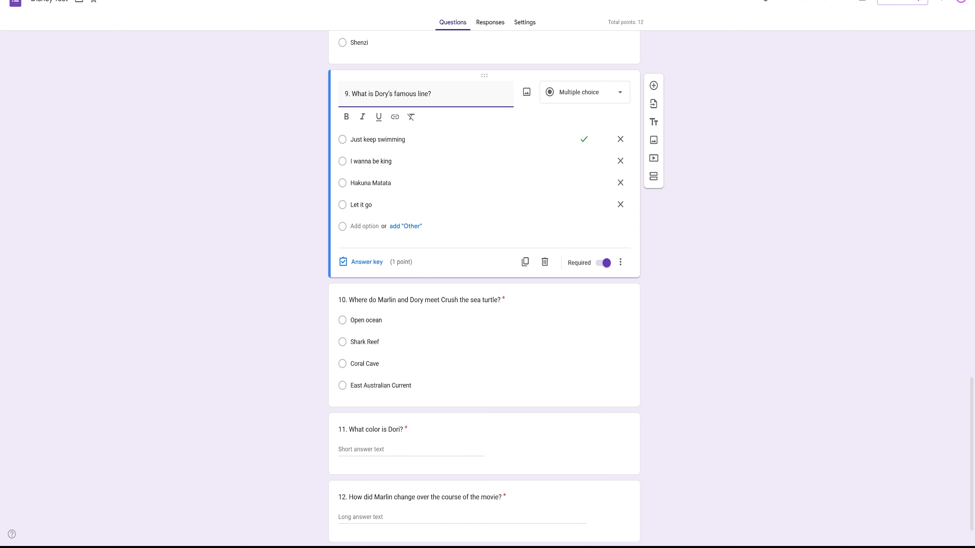
# Step: Make Disney Test question 8 about Simba's evil uncle optional, and set it back to required
pyautogui.scroll(4, 499, 194)
pyautogui.click(499, 194)
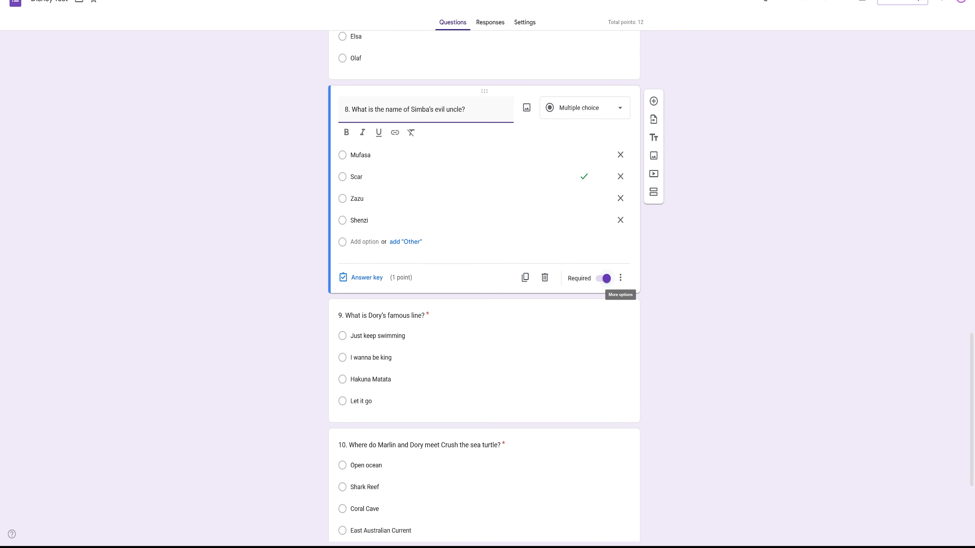
pyautogui.click(603, 278)
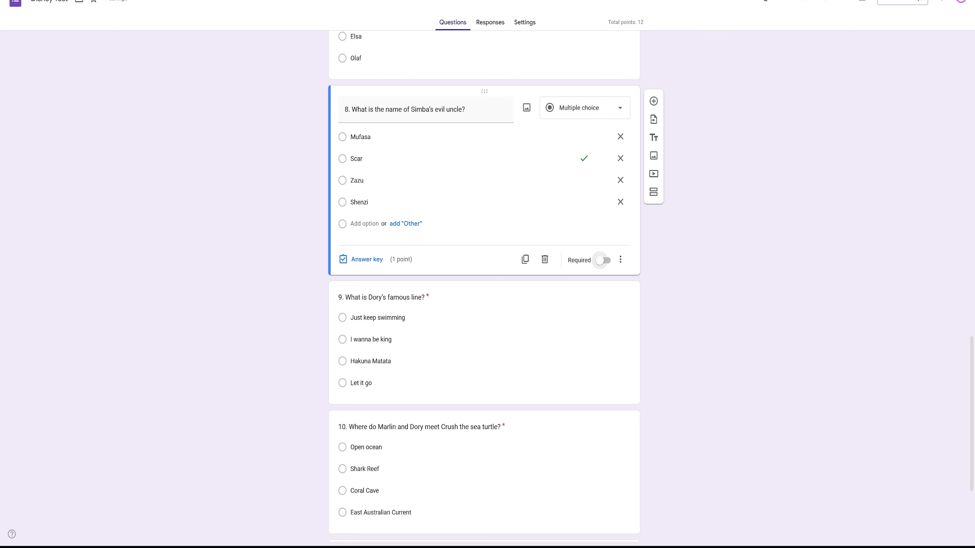
pyautogui.click(602, 261)
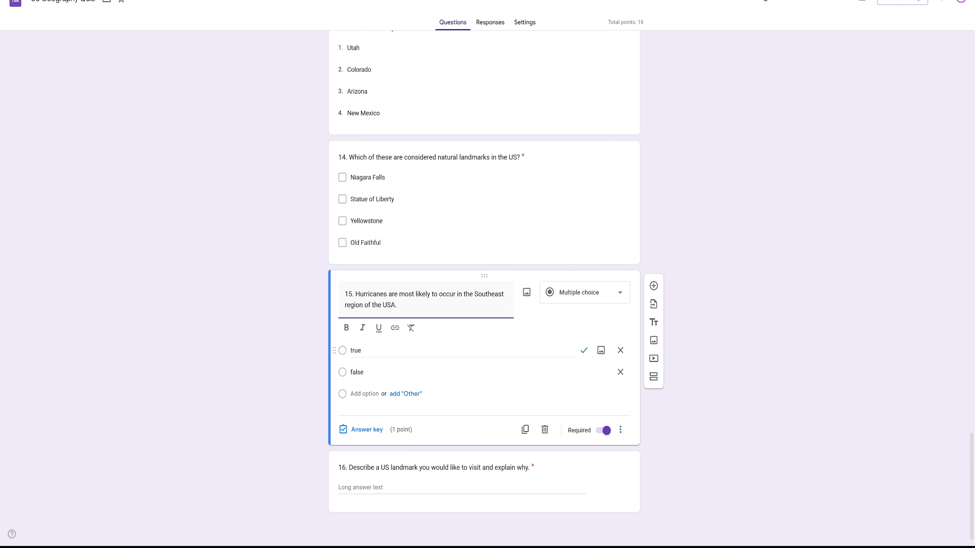
# Step: Look through the US Geography Quiz form's four sections and questions, from its title to the final landmark question
pyautogui.scroll(20, 484, 269)
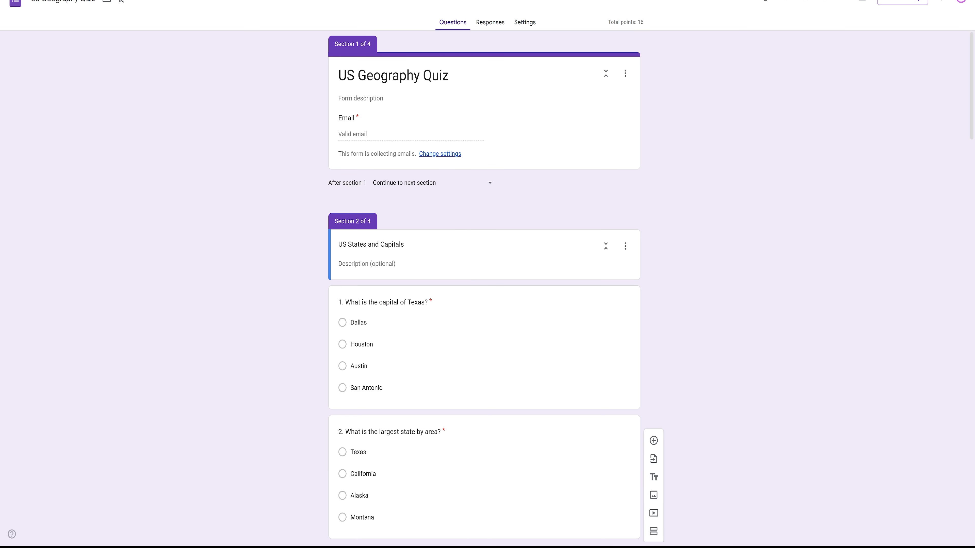
pyautogui.scroll(-3, 484, 286)
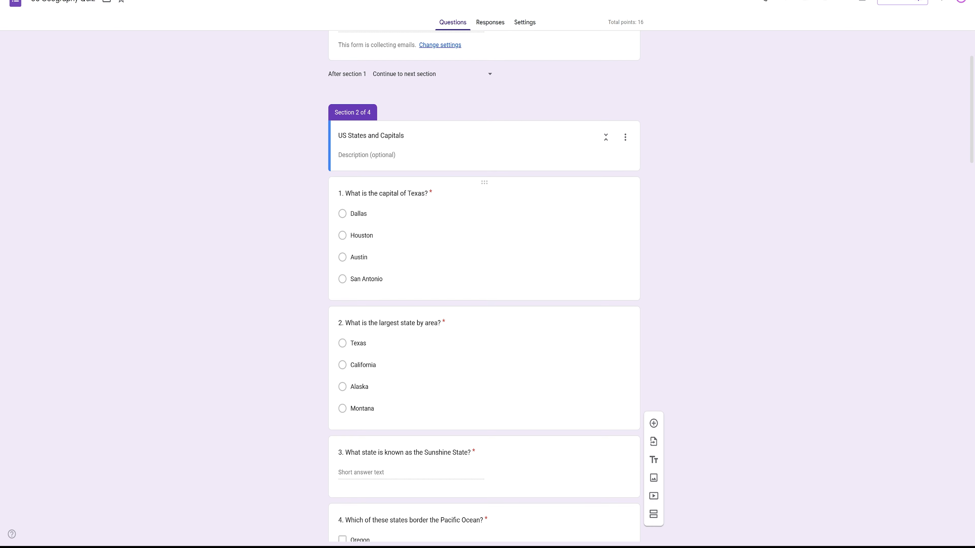
pyautogui.scroll(-16, 485, 287)
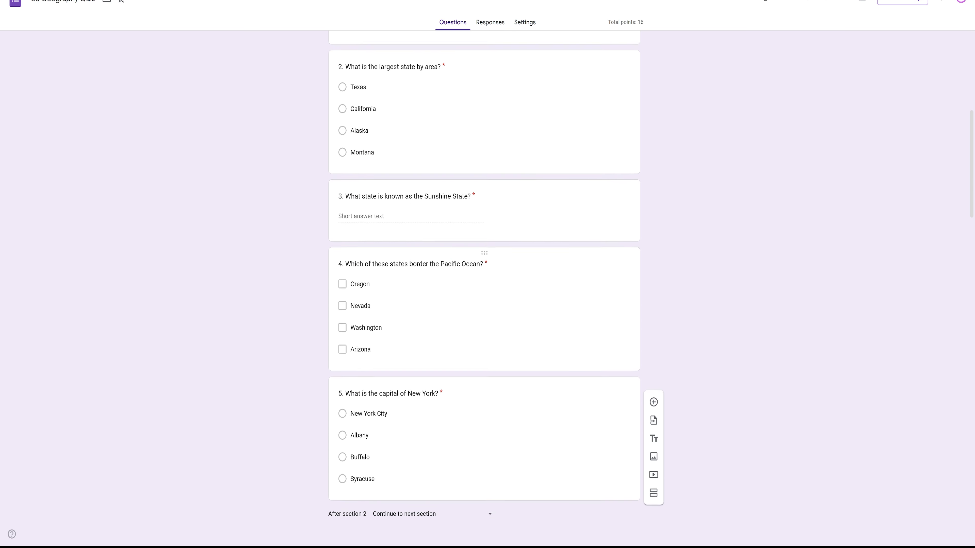
pyautogui.scroll(3, 485, 330)
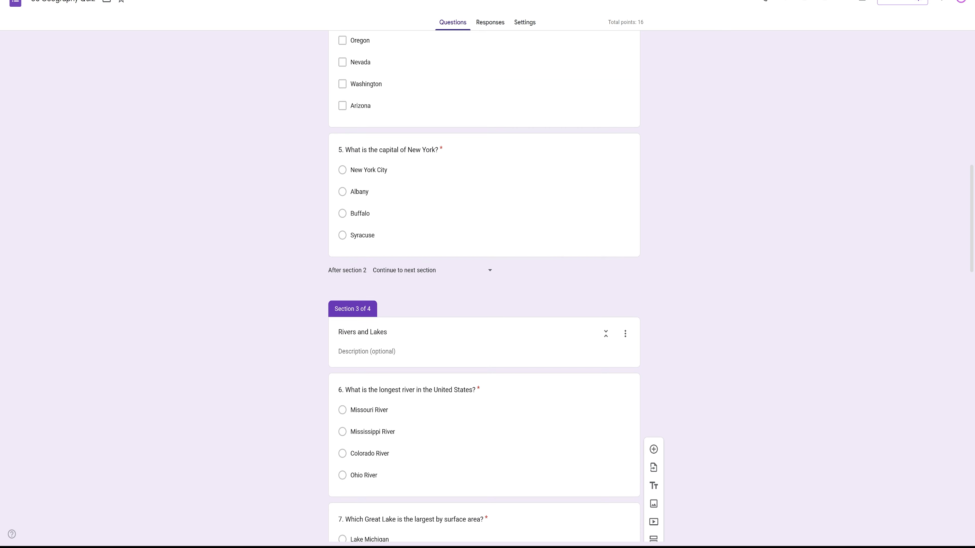
pyautogui.scroll(-2, 484, 330)
pyautogui.scroll(-14, 484, 287)
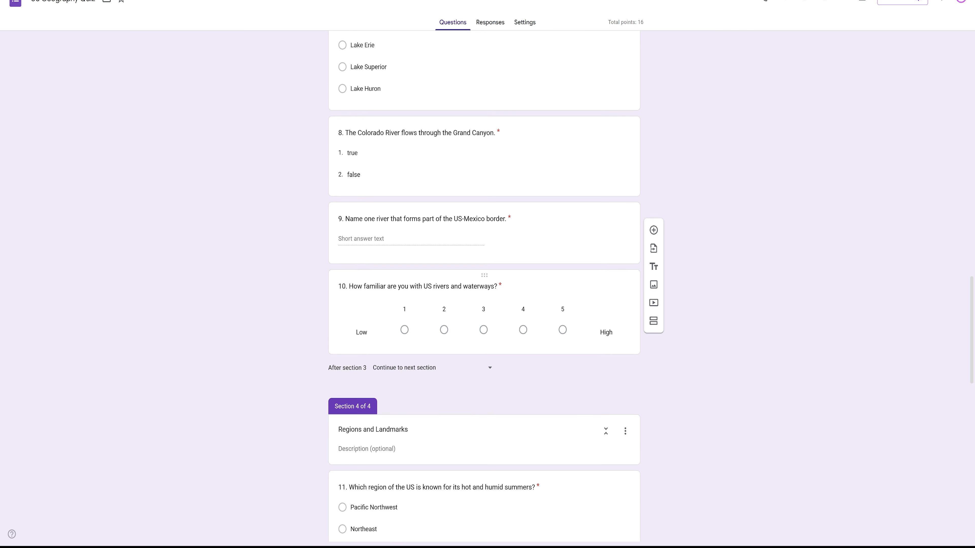
pyautogui.scroll(-15, 484, 286)
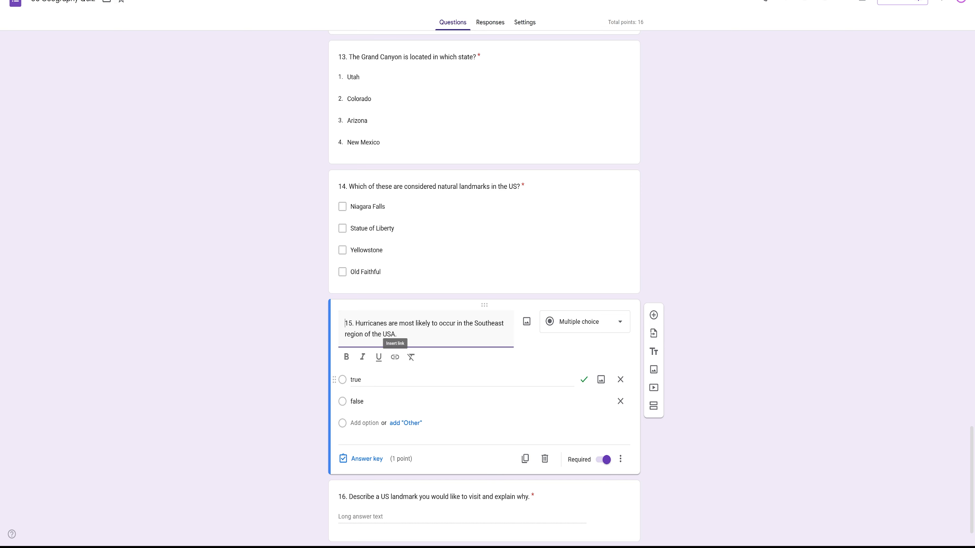
pyautogui.scroll(-1, 395, 345)
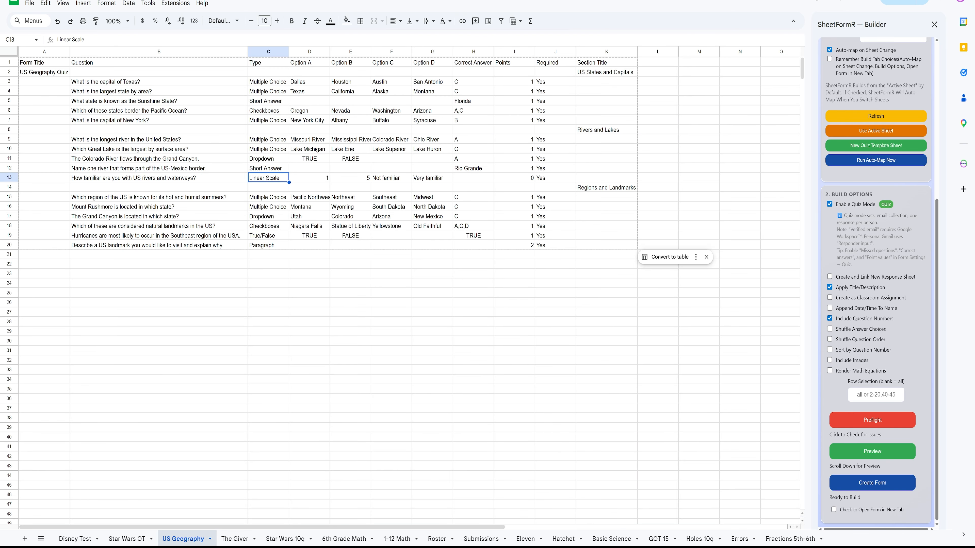
# Step: Switch to the Disney Test question sheet and show the SheetFormR column mapping settings
pyautogui.click(75, 539)
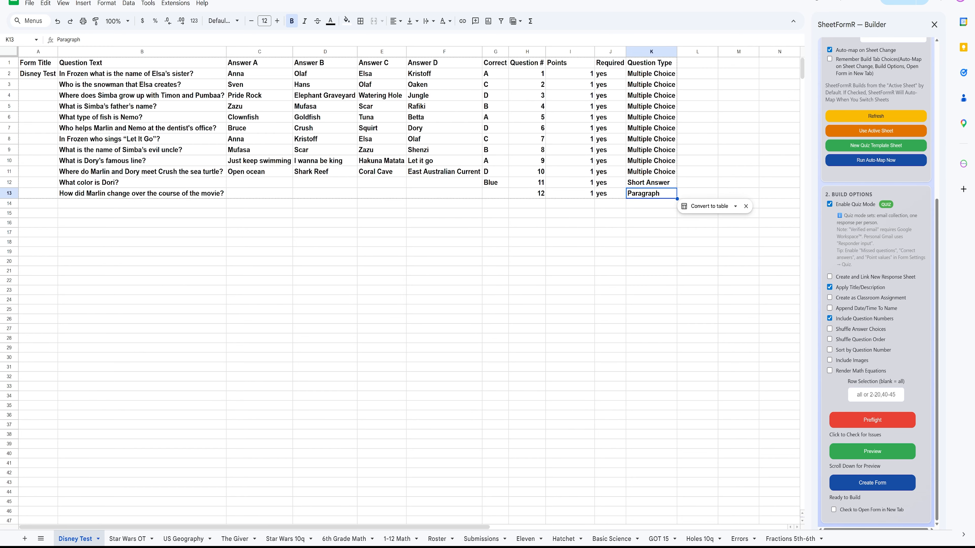
pyautogui.click(570, 242)
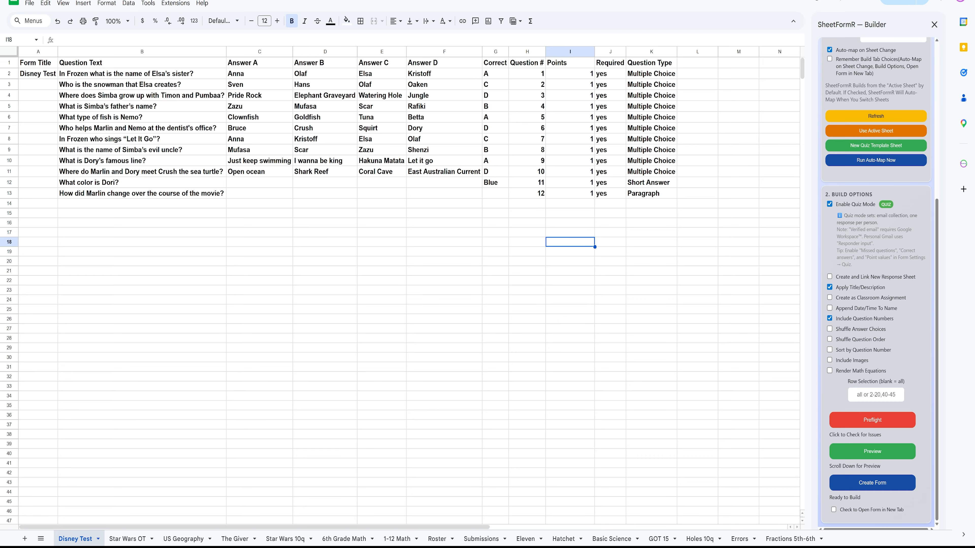
pyautogui.scroll(5, 876, 282)
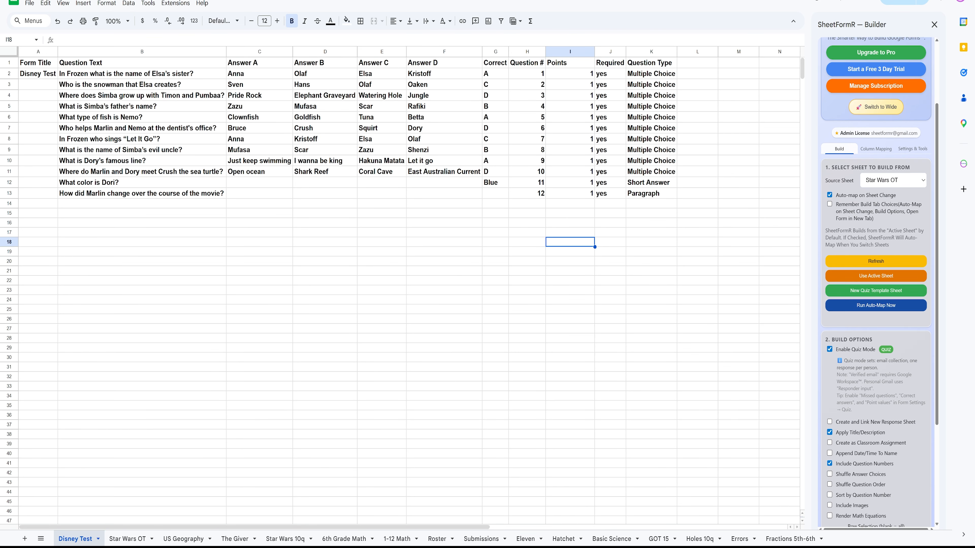
pyautogui.click(876, 185)
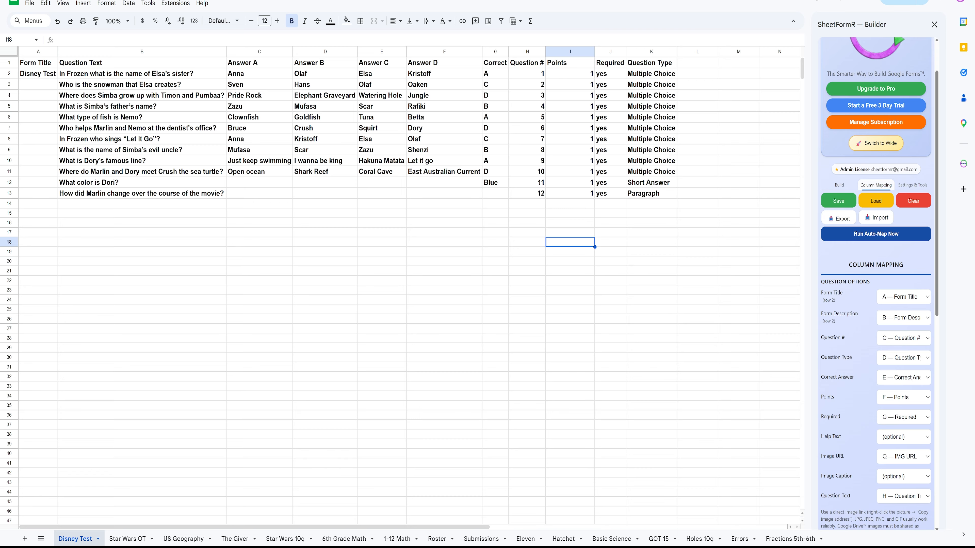
# Step: Try to move the Disney Test sheet's Question Text cells to A15:A27, and undo the move
pyautogui.moveTo(142, 62); pyautogui.dragTo(142, 193)
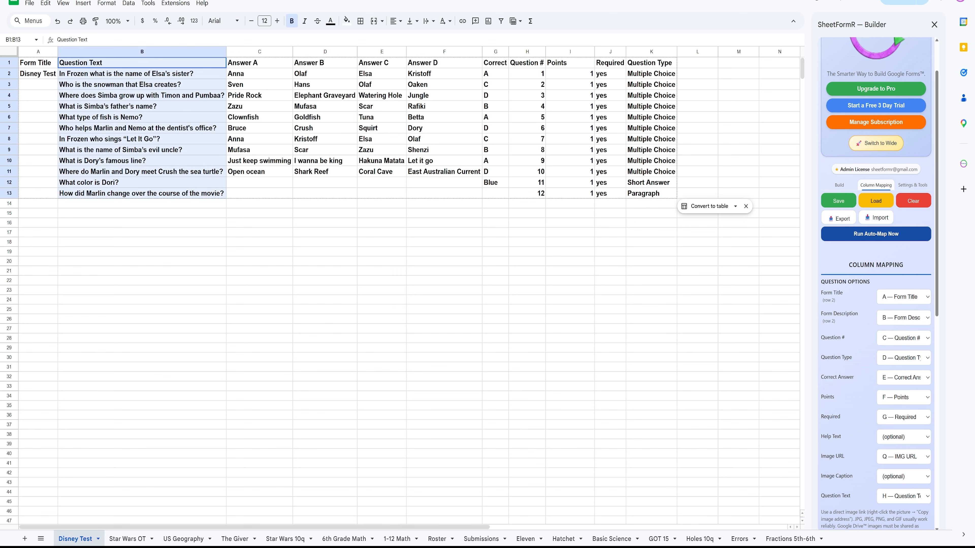
pyautogui.hotkey('ctrl', 'c')
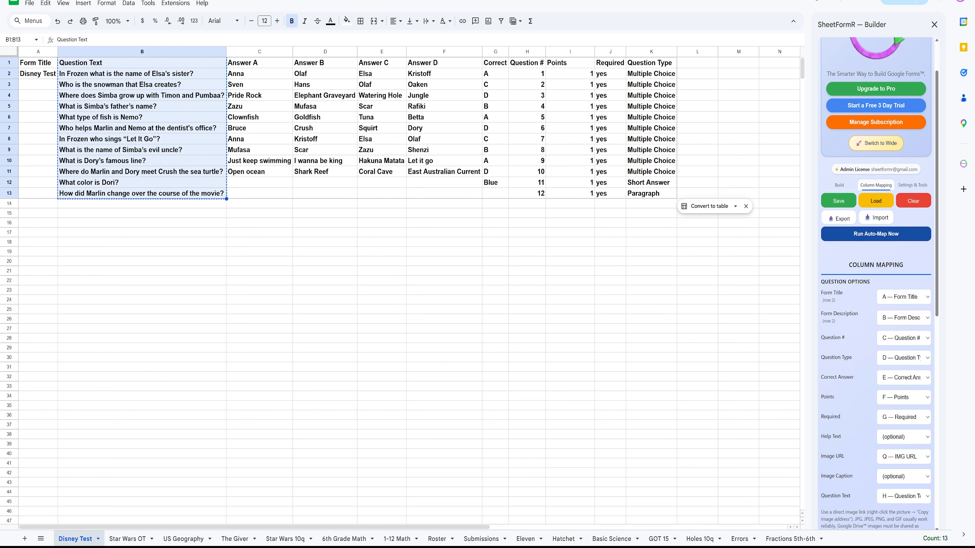
pyautogui.moveTo(142, 199); pyautogui.dragTo(38, 329)
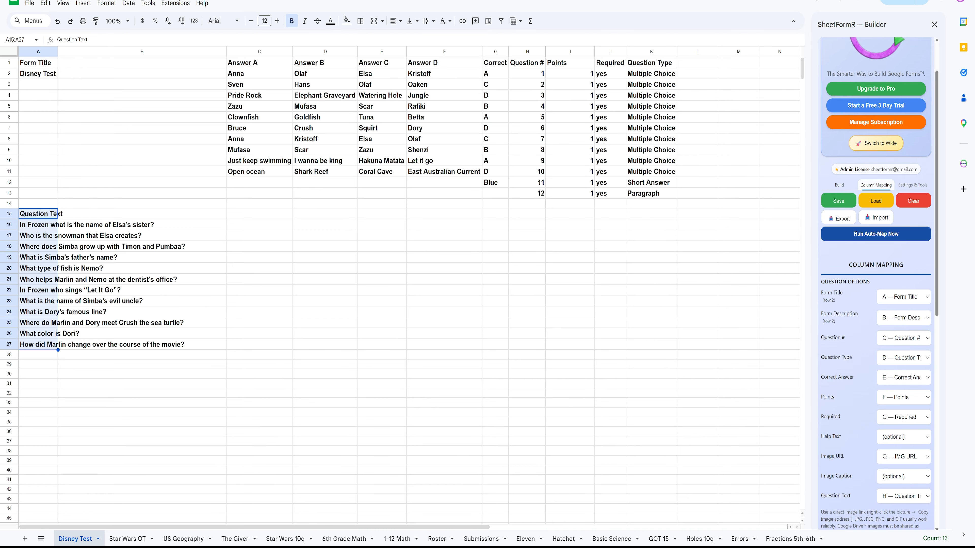
pyautogui.hotkey('ctrl', 'z')
pyautogui.click(183, 539)
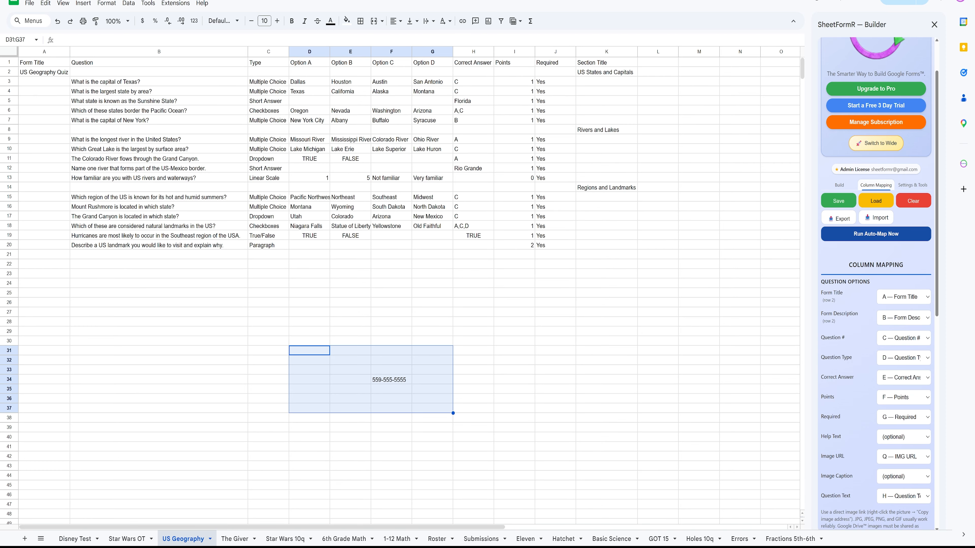
pyautogui.click(159, 303)
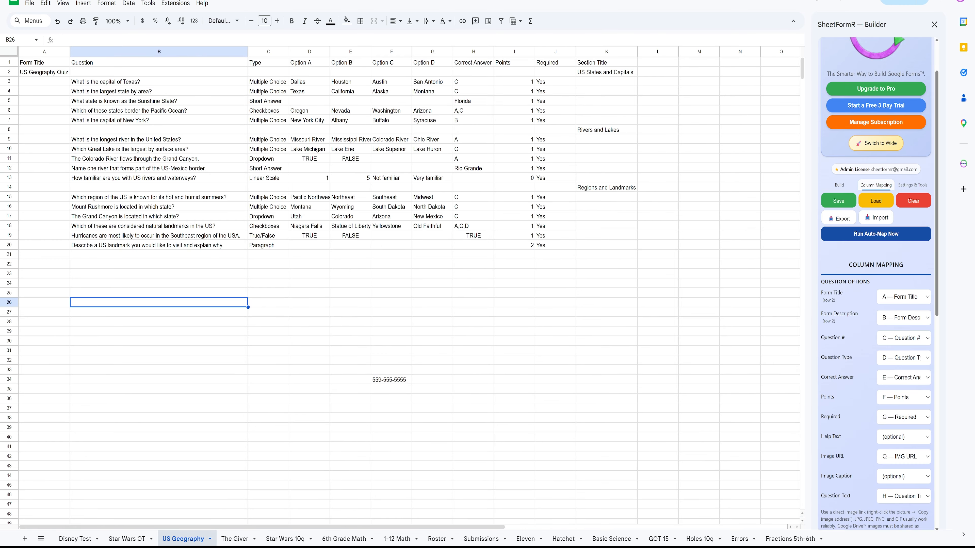
pyautogui.click(75, 539)
pyautogui.click(142, 262)
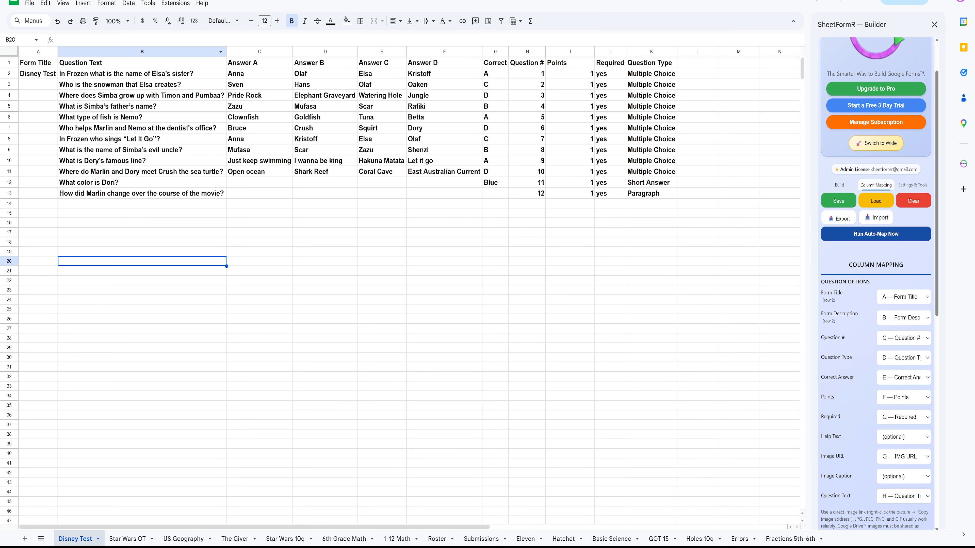
# Step: Move the Disney Test sheet's Question Text cells to column L and the Question # cells to column B
pyautogui.moveTo(141, 63); pyautogui.dragTo(142, 193)
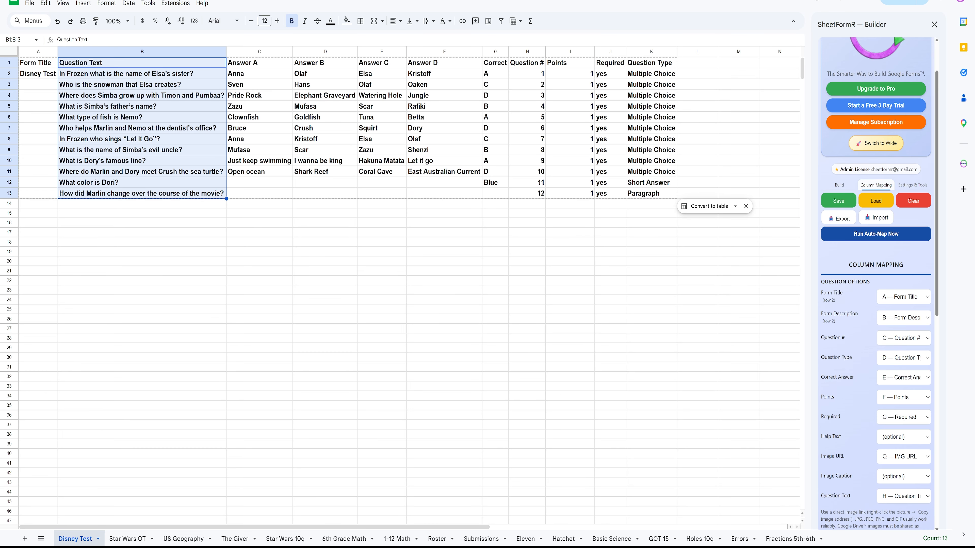
pyautogui.moveTo(226, 127); pyautogui.dragTo(698, 127)
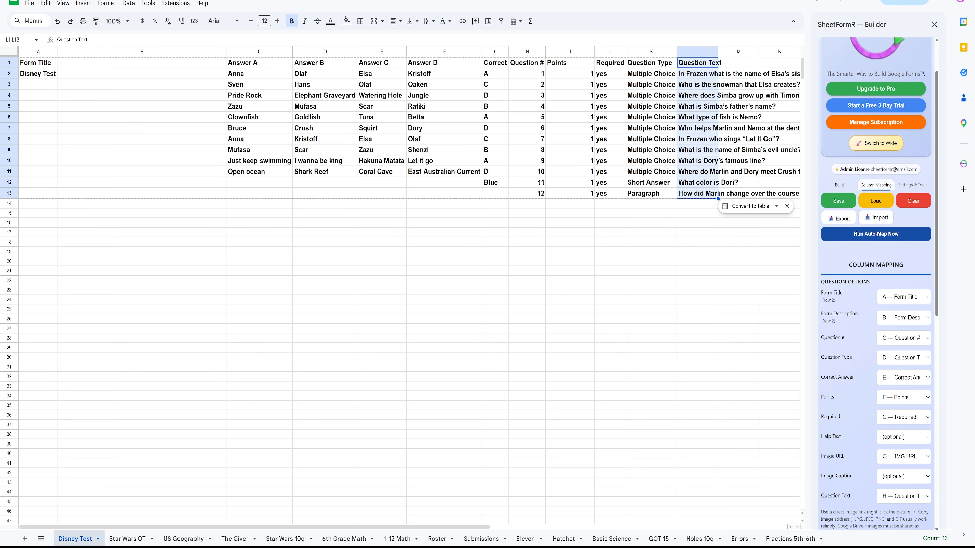
pyautogui.moveTo(528, 62); pyautogui.dragTo(528, 193)
pyautogui.moveTo(509, 126); pyautogui.dragTo(142, 127)
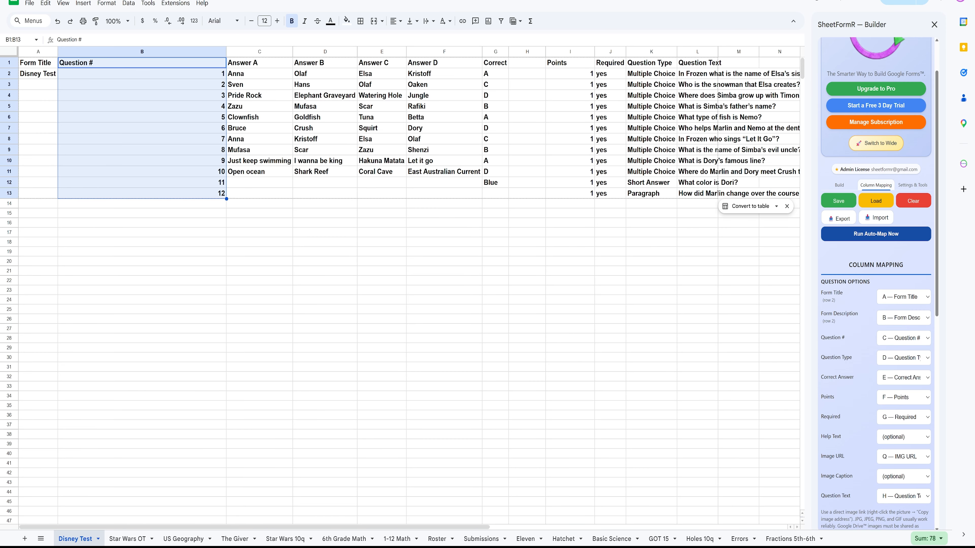
# Step: Move the Answer A to Answer D cells to columns D through G and the Correct cells to column C
pyautogui.moveTo(496, 63); pyautogui.dragTo(496, 193)
pyautogui.hotkey('ctrl', 'x')
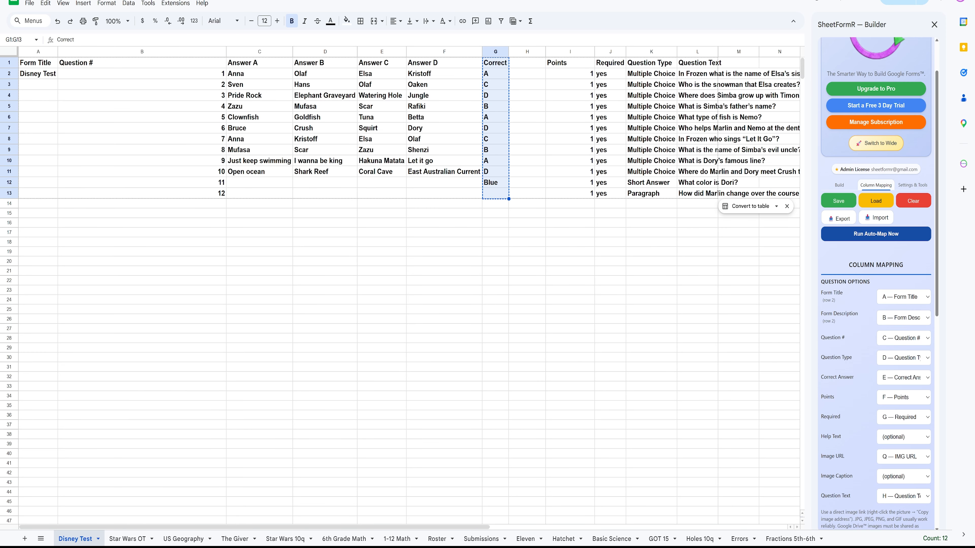
pyautogui.moveTo(509, 126); pyautogui.dragTo(527, 127)
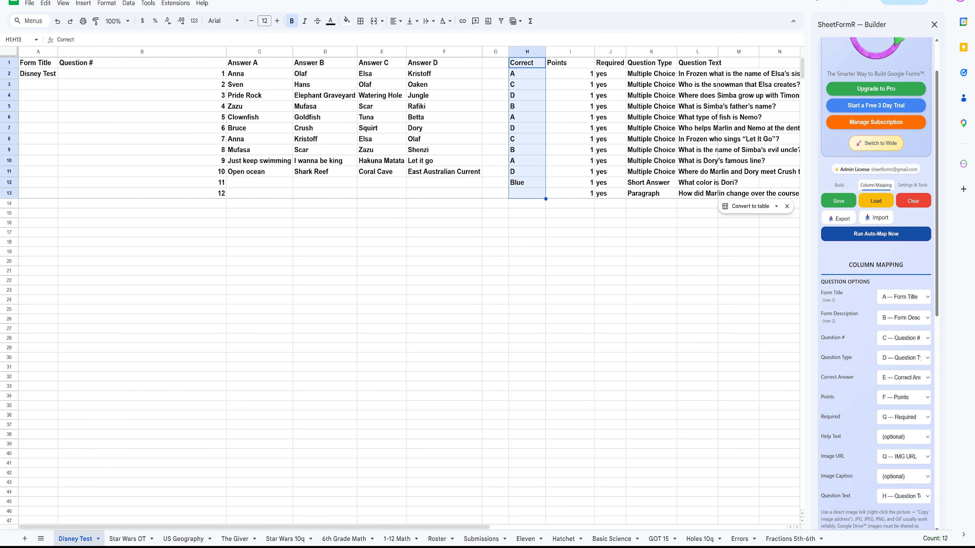
pyautogui.moveTo(260, 62); pyautogui.dragTo(444, 193)
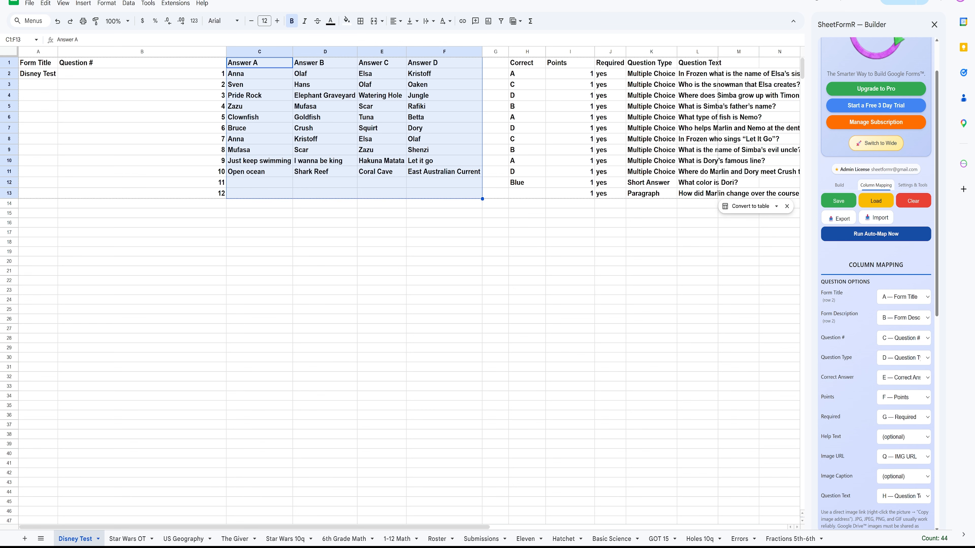
pyautogui.hotkey('ctrl', 'x')
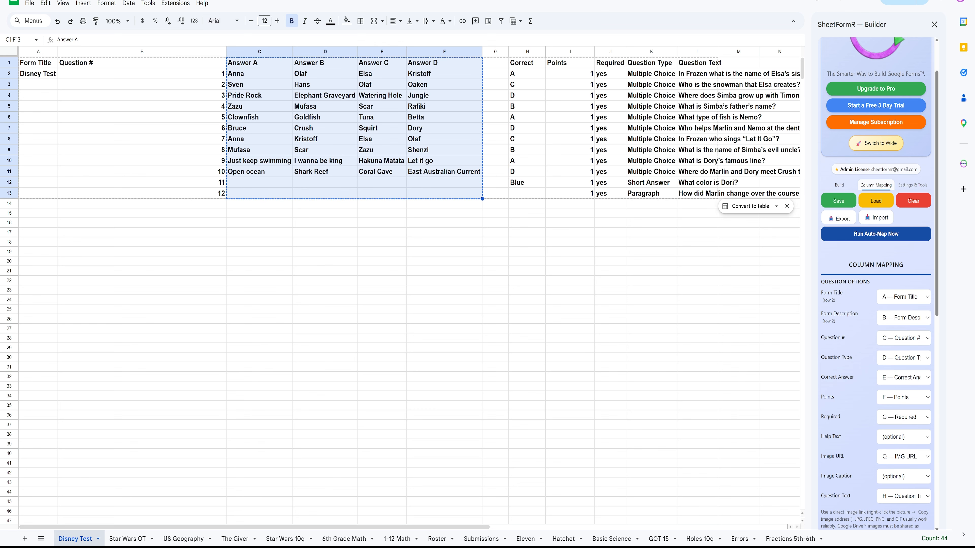
pyautogui.moveTo(483, 161); pyautogui.dragTo(499, 161)
pyautogui.moveTo(527, 63); pyautogui.dragTo(259, 188)
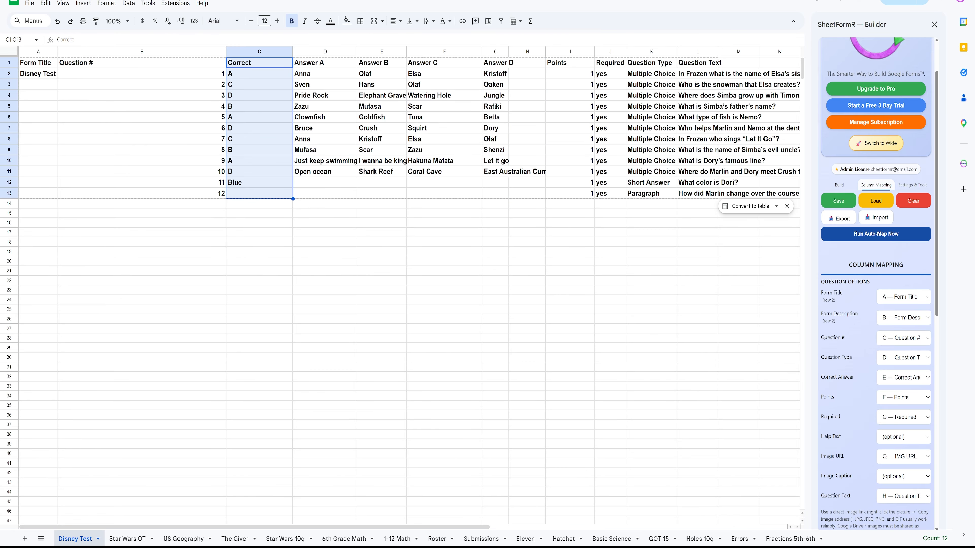
# Step: Fit the widths of columns B and G to their contents
pyautogui.doubleClick(226, 51)
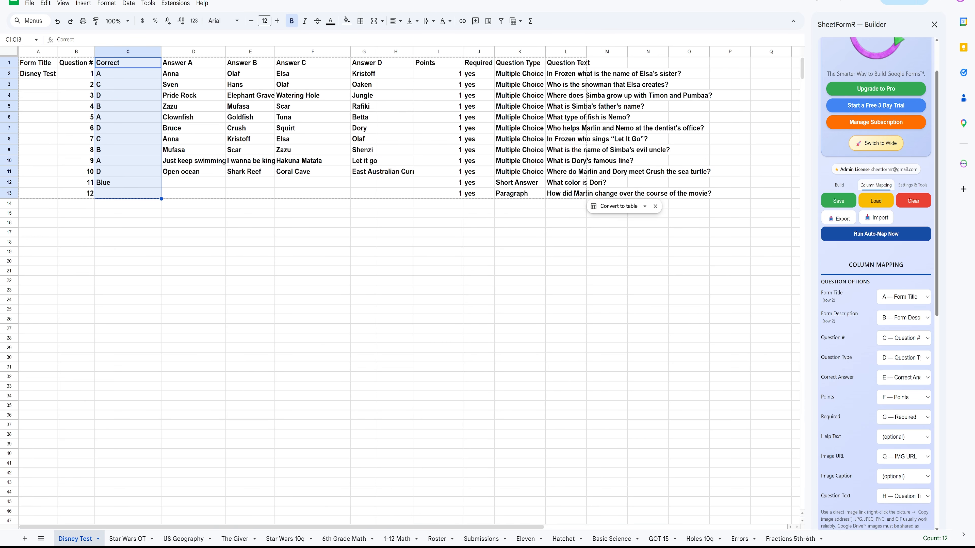
pyautogui.click(313, 251)
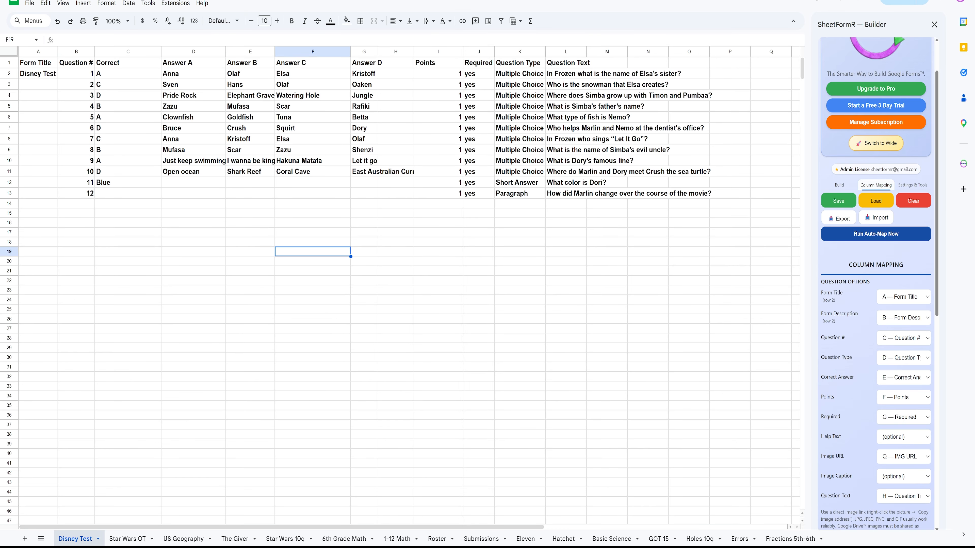
pyautogui.doubleClick(377, 51)
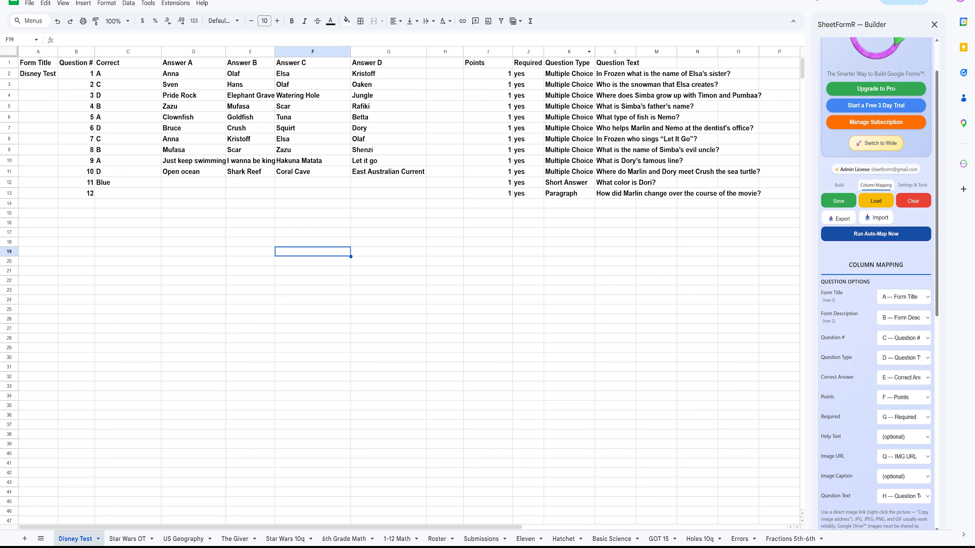
# Step: Move the Question Type cells to column H, between Answer D and Points
pyautogui.moveTo(569, 62); pyautogui.dragTo(569, 193)
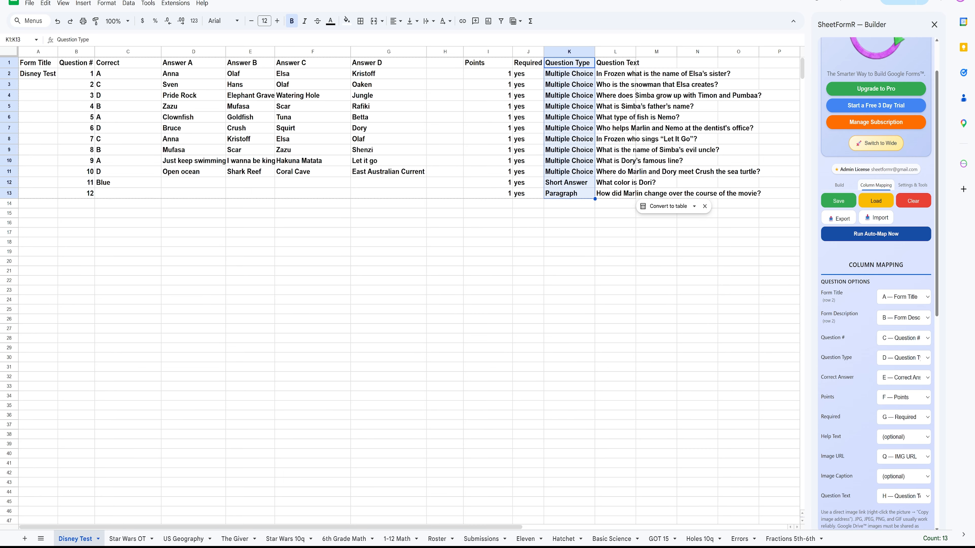
pyautogui.moveTo(569, 57); pyautogui.dragTo(452, 57)
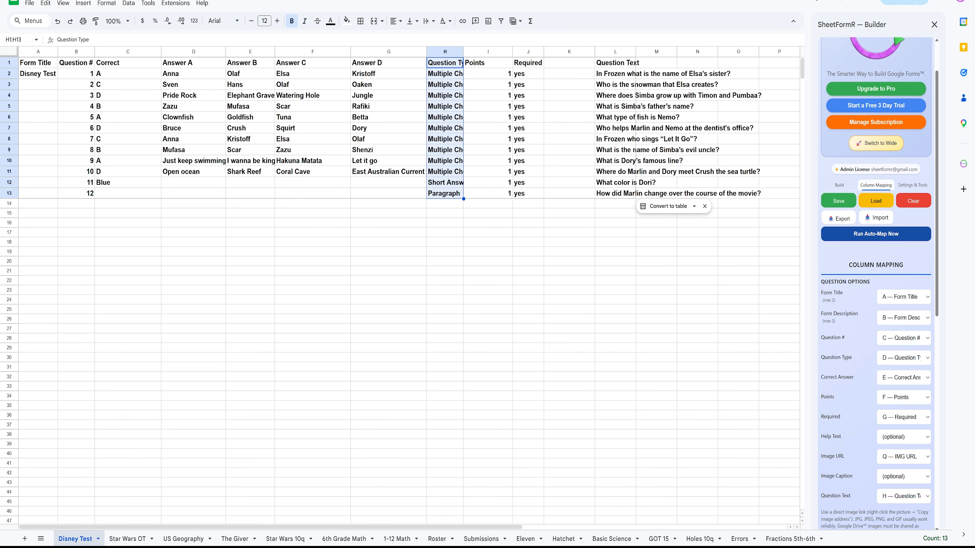
pyautogui.click(528, 261)
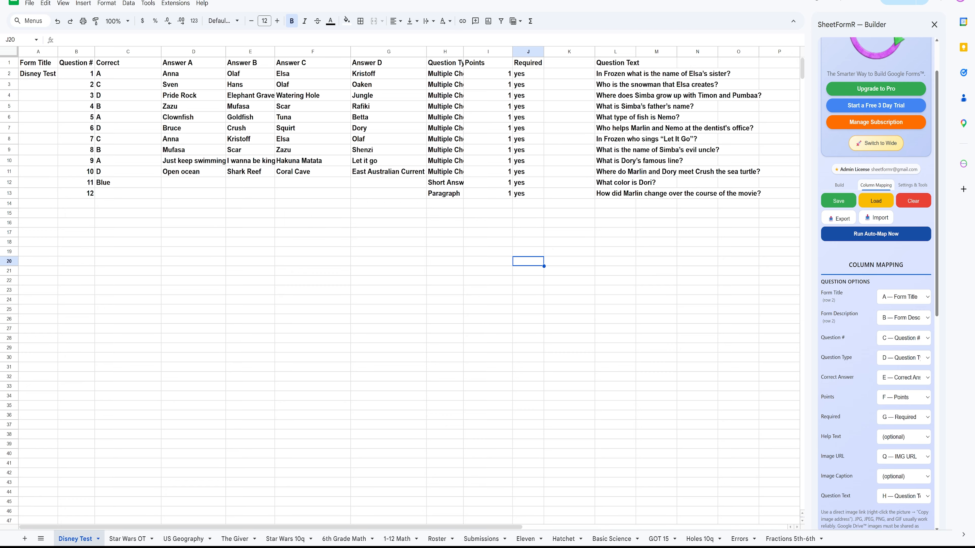
# Step: Move the Required cells to column K and delete the emptied column J
pyautogui.moveTo(528, 63); pyautogui.dragTo(528, 193)
pyautogui.moveTo(543, 127); pyautogui.dragTo(570, 126)
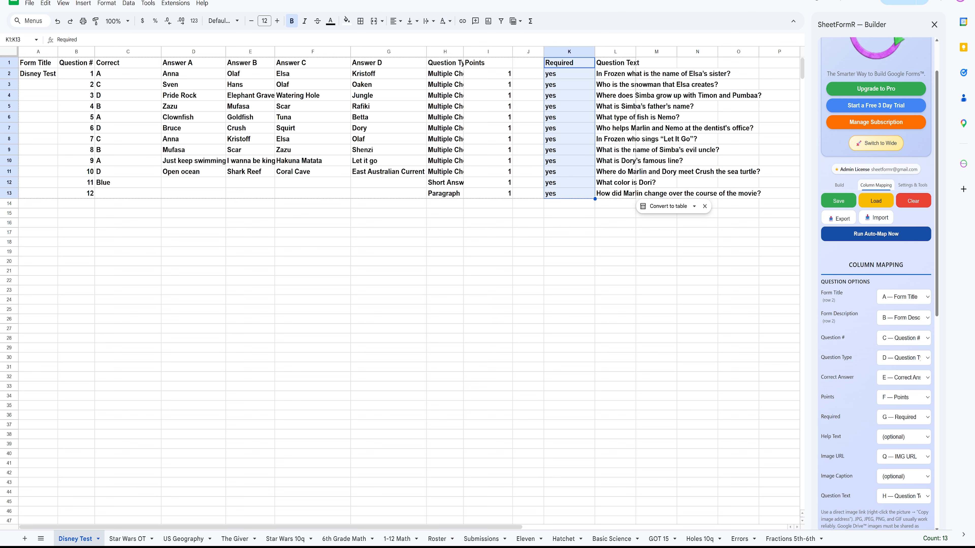
pyautogui.click(528, 52)
pyautogui.rightClick(522, 52)
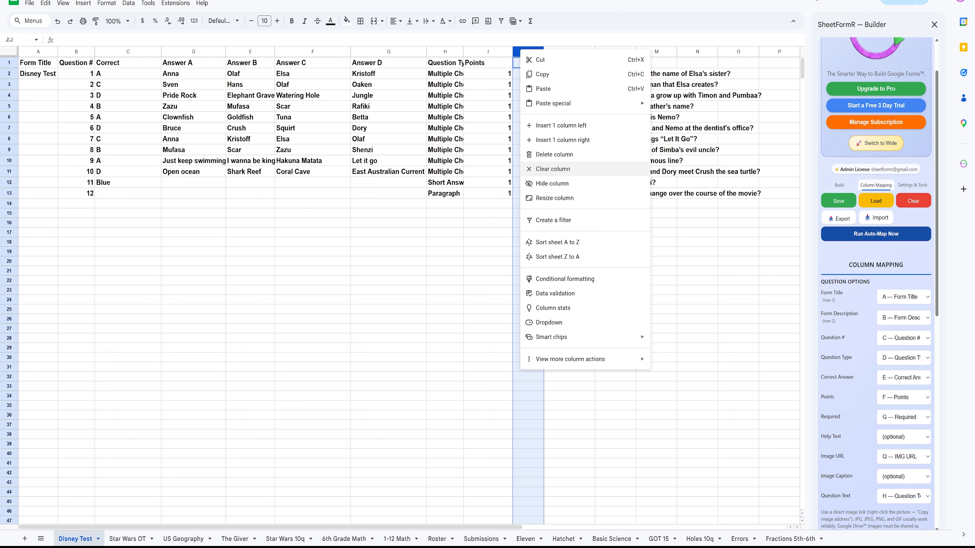
pyautogui.click(554, 154)
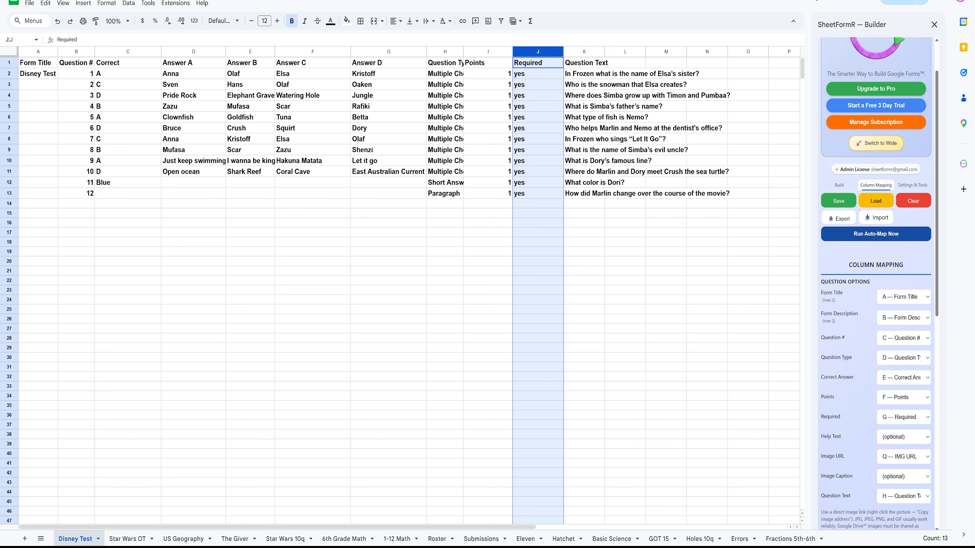
pyautogui.click(625, 329)
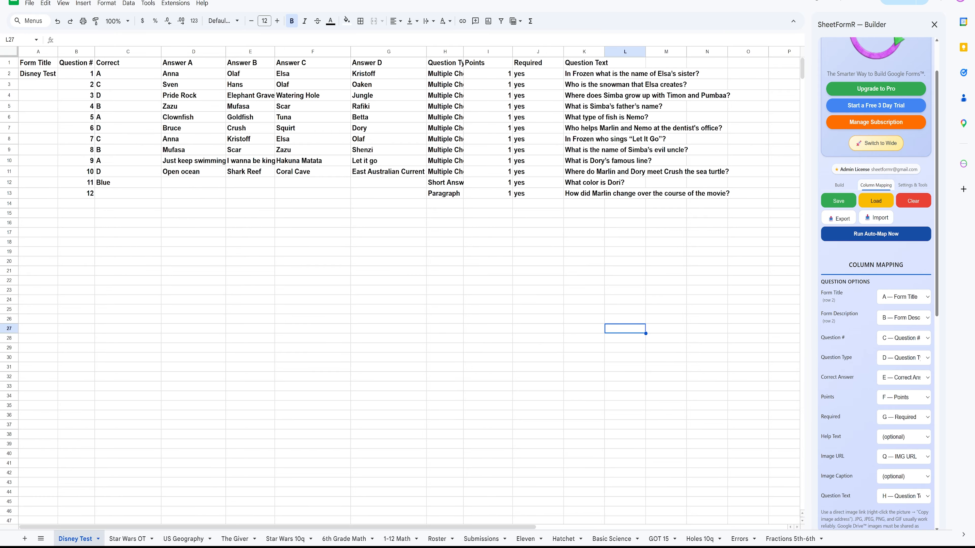
# Step: Fit the widths of columns C, G, H, J and K to their contents
pyautogui.doubleClick(464, 51)
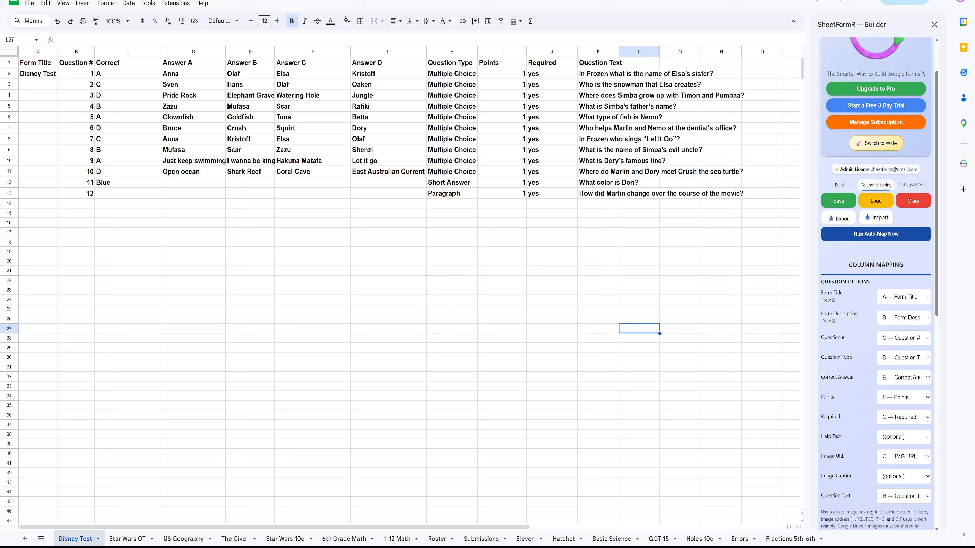
pyautogui.doubleClick(427, 52)
pyautogui.doubleClick(161, 52)
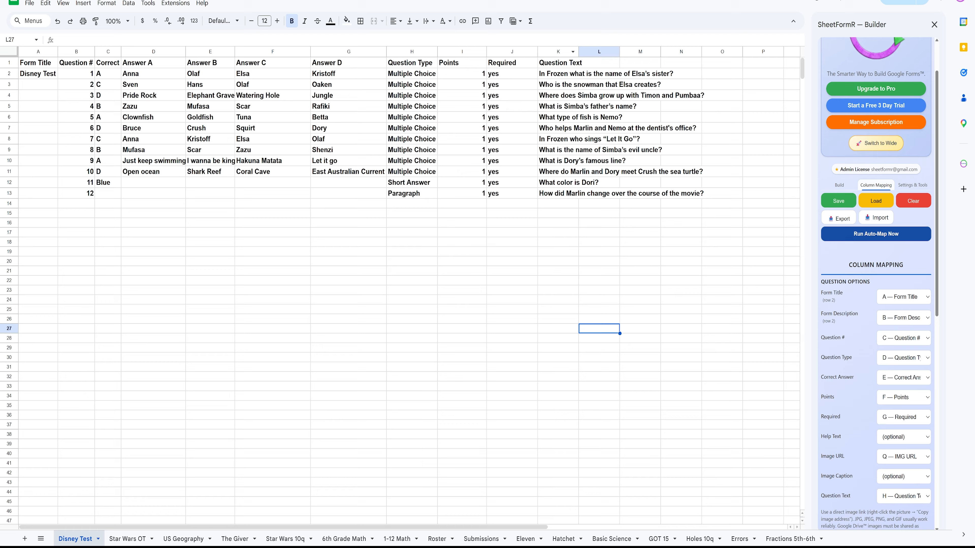
pyautogui.doubleClick(537, 52)
pyautogui.doubleClick(559, 52)
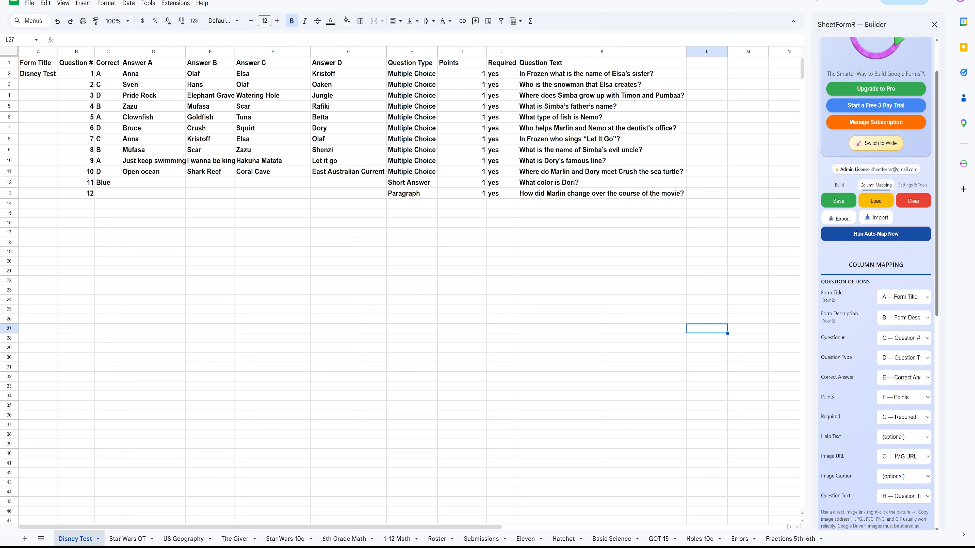
# Step: Choose Disney Test as the source sheet, run Auto-Map on it, and review the column mapping
pyautogui.scroll(2, 876, 284)
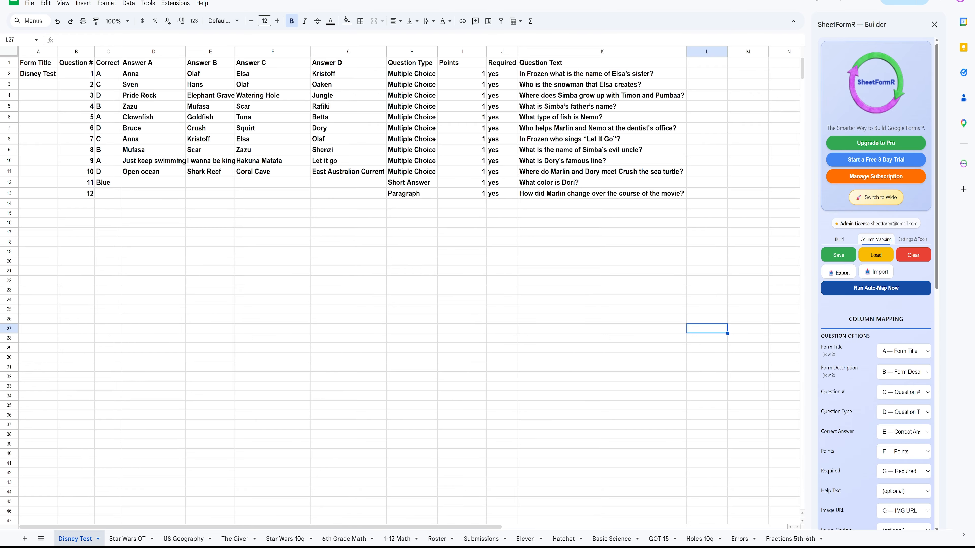
pyautogui.click(839, 240)
pyautogui.click(893, 270)
pyautogui.click(885, 282)
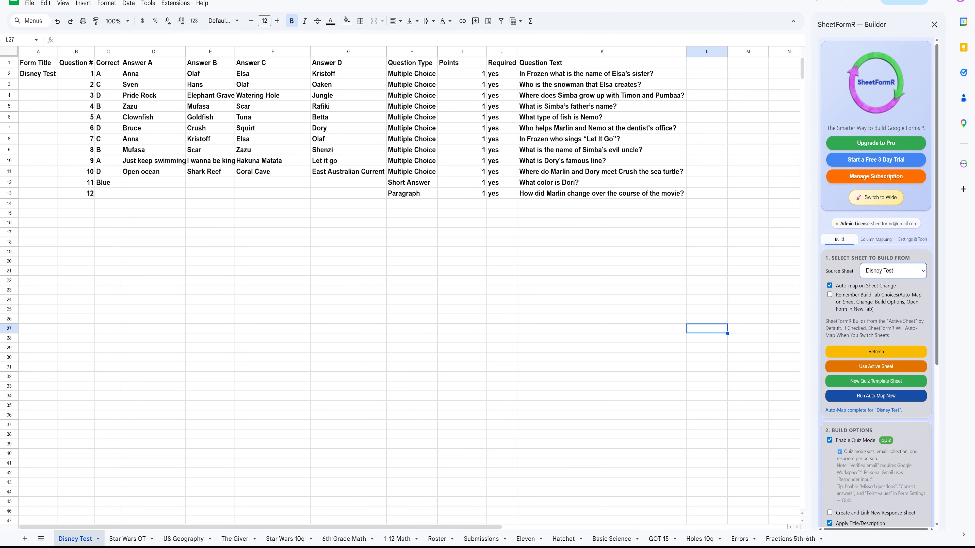
pyautogui.click(876, 396)
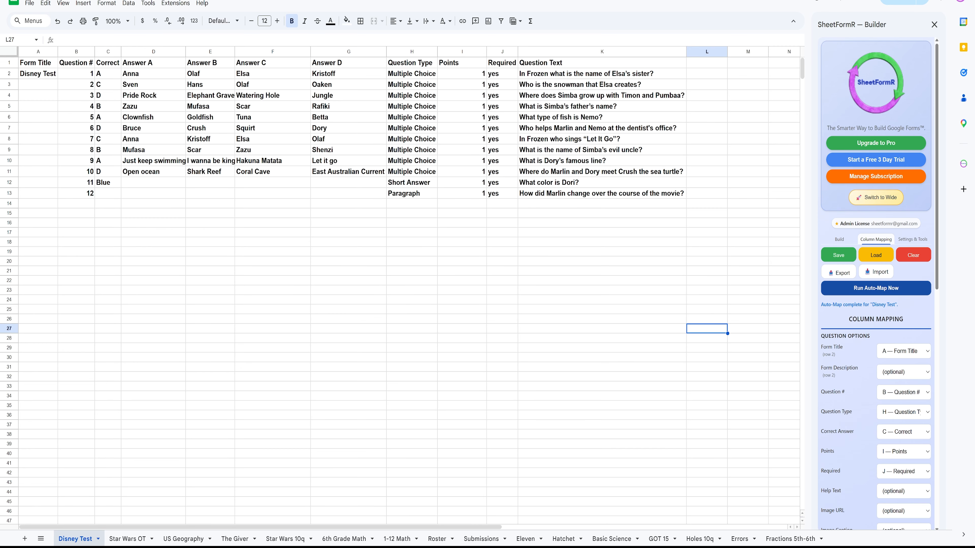
pyautogui.scroll(-3, 875, 284)
pyautogui.scroll(1, 876, 284)
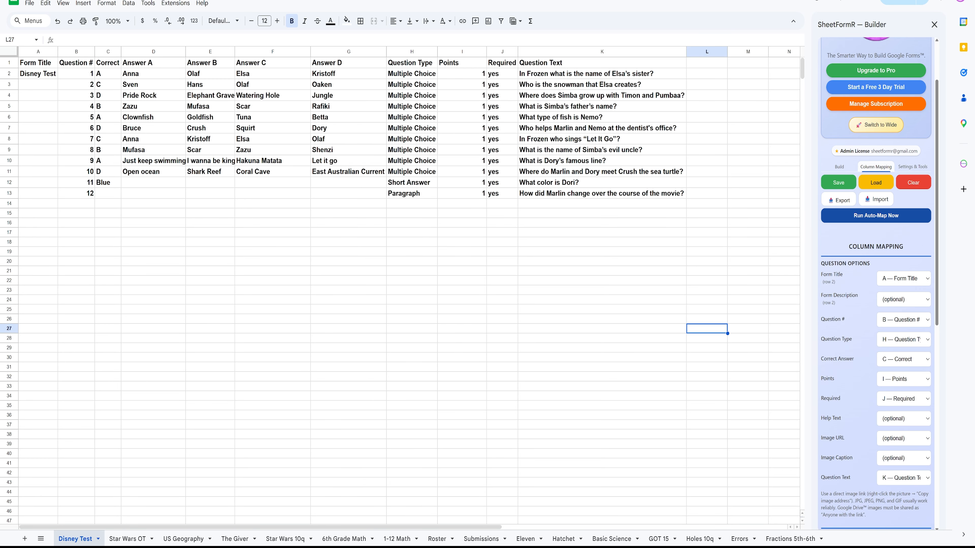
pyautogui.scroll(-1, 402, 292)
pyautogui.scroll(1, 402, 292)
# Step: Move the Question Type cells H1:H13 to the empty column L
pyautogui.moveTo(602, 63); pyautogui.dragTo(602, 194)
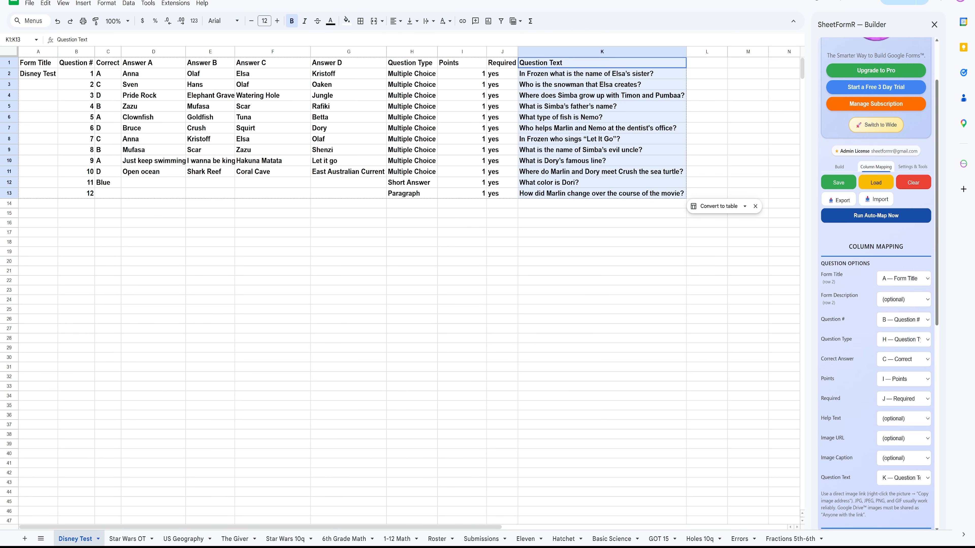
pyautogui.moveTo(412, 63); pyautogui.dragTo(412, 194)
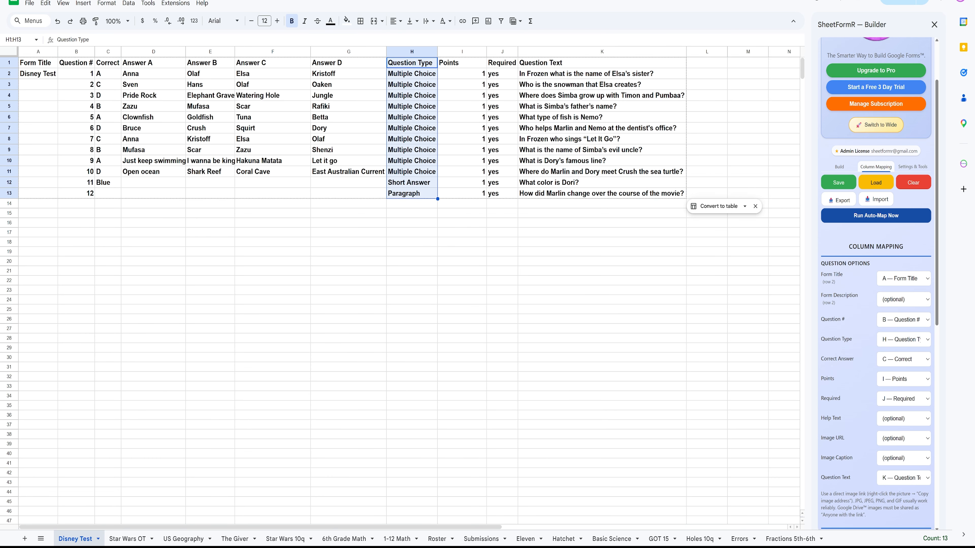
pyautogui.moveTo(411, 57); pyautogui.dragTo(707, 58)
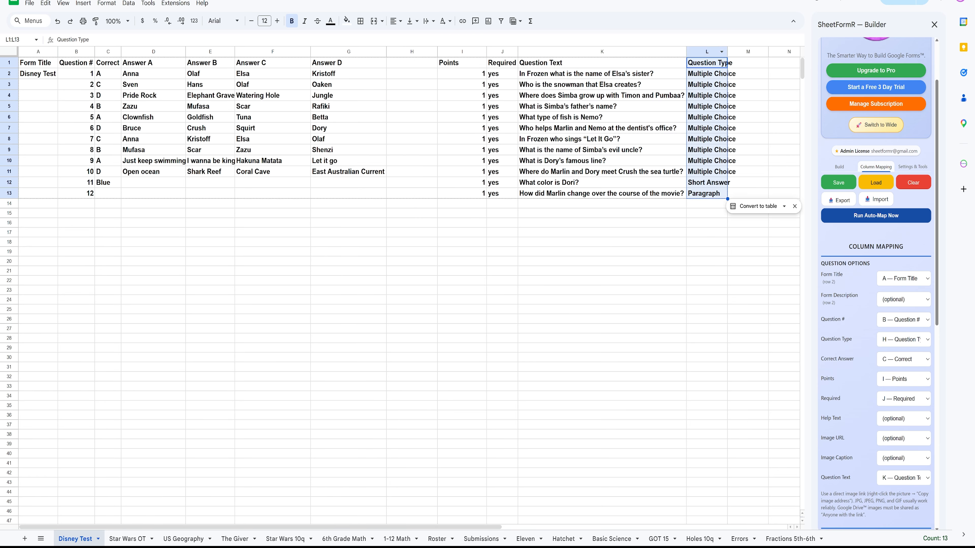
# Step: Move the Question Text cells to the emptied column H and the Question Type cells from column L to column K
pyautogui.moveTo(602, 62); pyautogui.dragTo(602, 193)
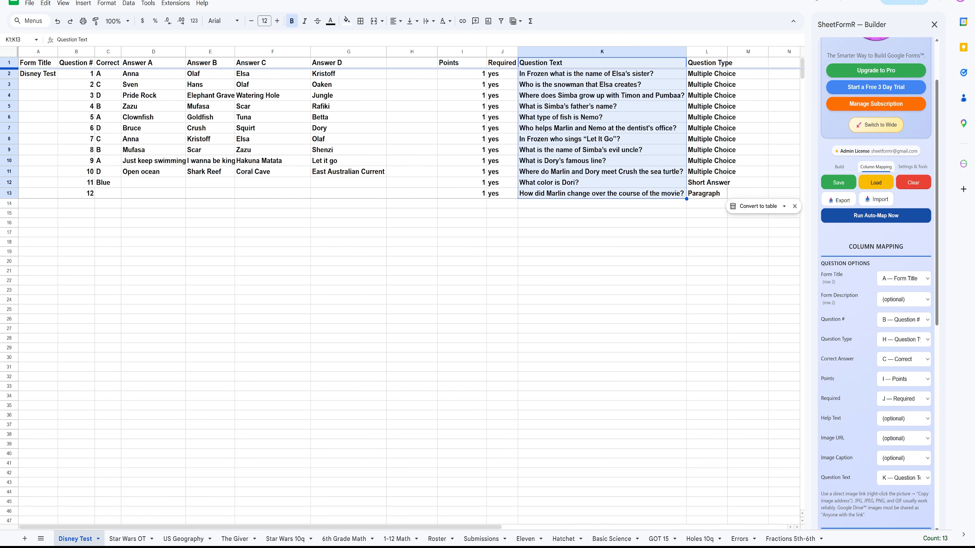
pyautogui.moveTo(602, 290); pyautogui.dragTo(602, 282)
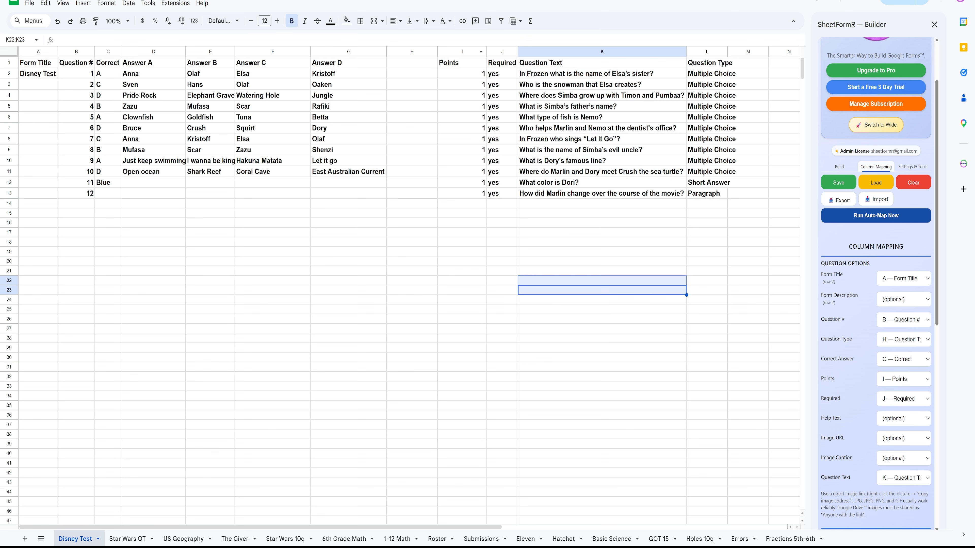
pyautogui.click(602, 63)
pyautogui.moveTo(602, 63); pyautogui.dragTo(411, 193)
pyautogui.click(602, 261)
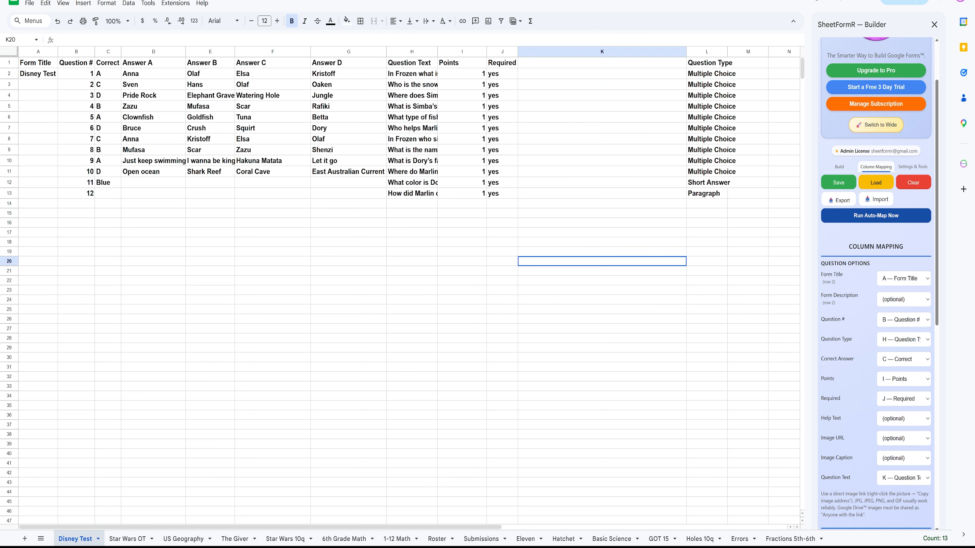
pyautogui.moveTo(706, 62); pyautogui.dragTo(707, 193)
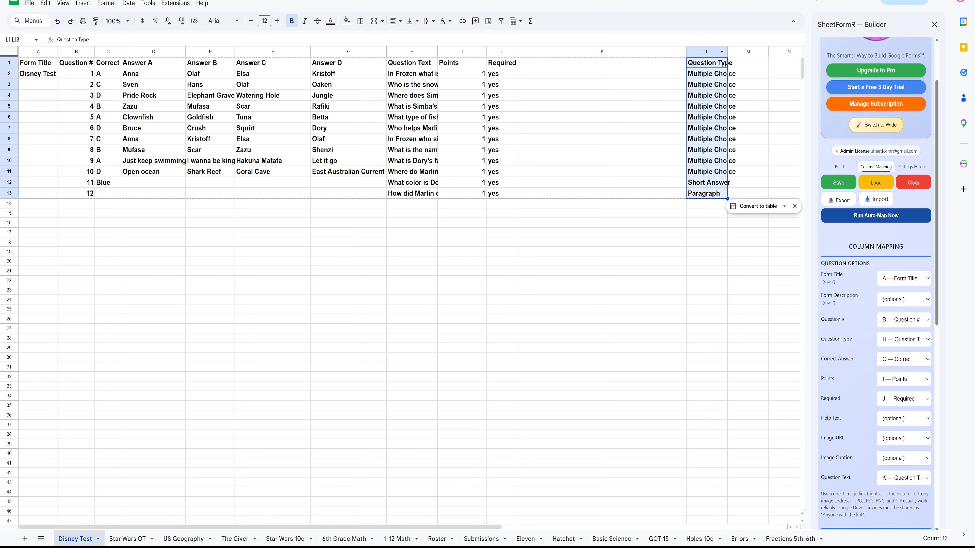
pyautogui.moveTo(708, 56); pyautogui.dragTo(664, 76)
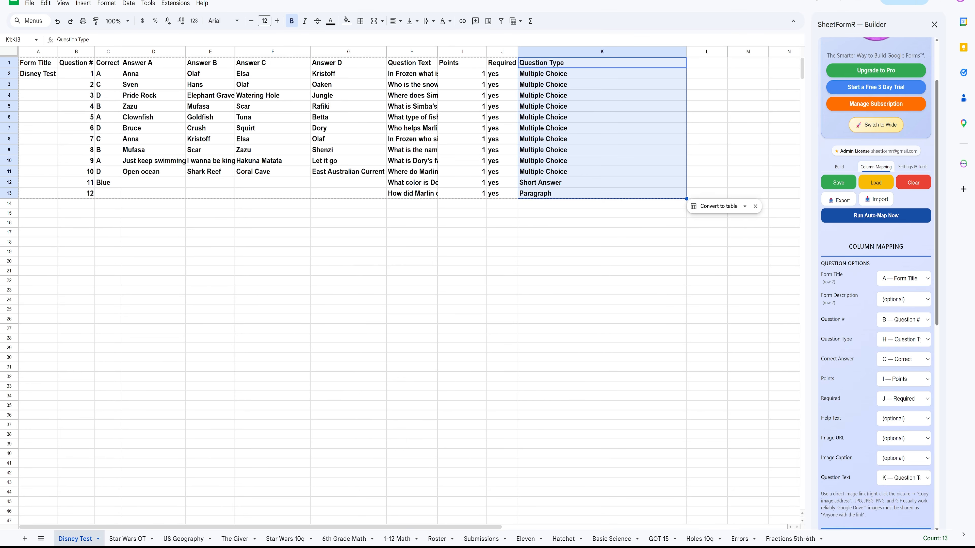
pyautogui.click(629, 261)
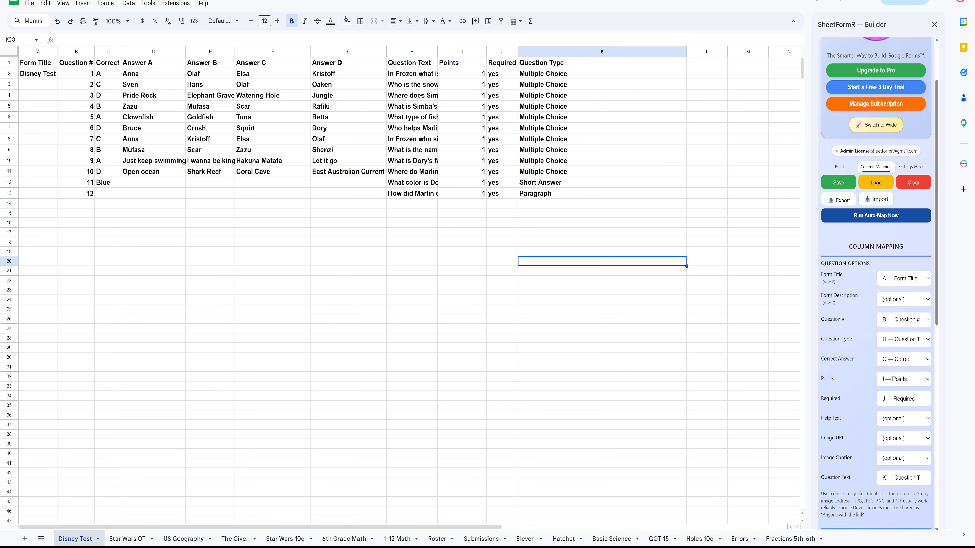
# Step: Rerun Auto-Map for the rearranged columns and check the updated column mapping
pyautogui.click(876, 216)
pyautogui.scroll(-9, 876, 283)
pyautogui.scroll(10, 876, 283)
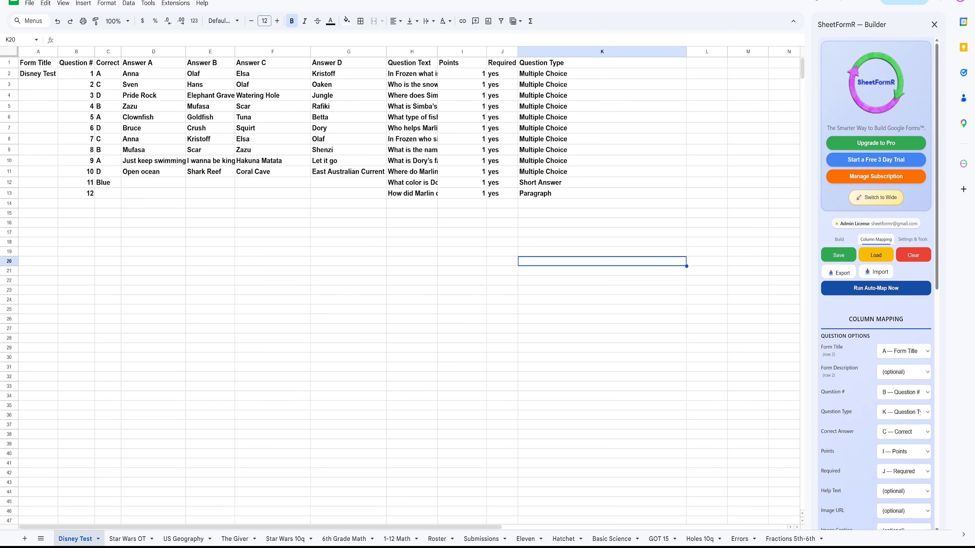
# Step: Create a new Google Form from the Disney Test sheet and confirm the creation
pyautogui.click(839, 239)
pyautogui.scroll(-6, 876, 284)
pyautogui.click(873, 483)
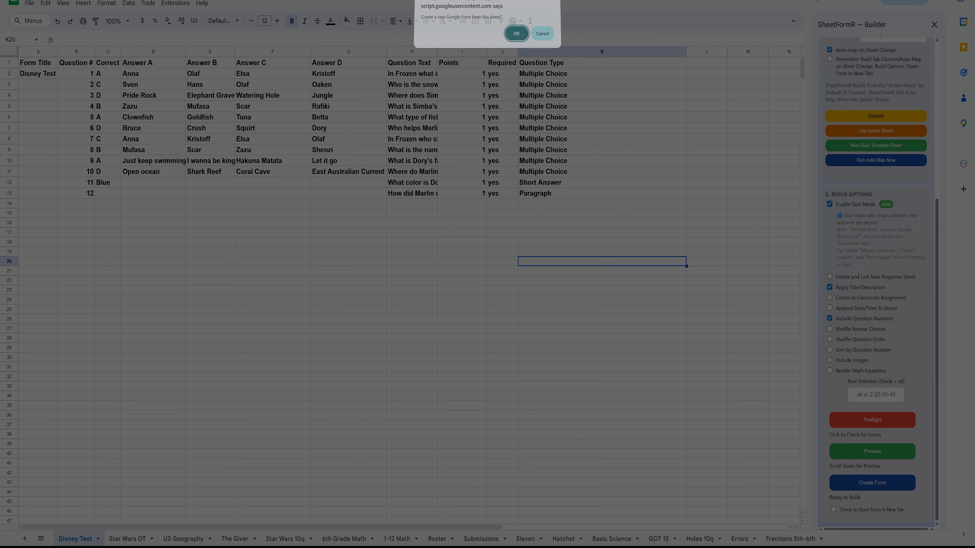
pyautogui.press('Return')
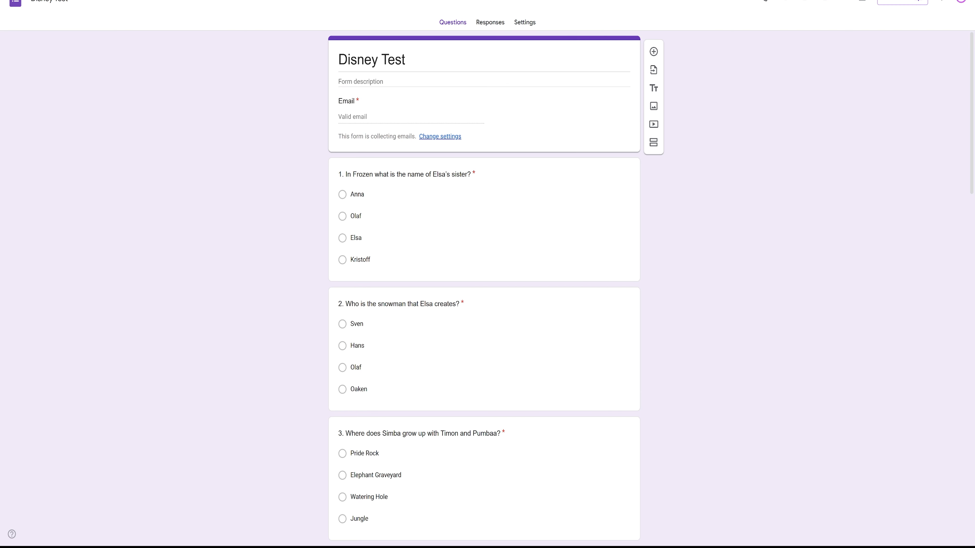
# Step: Examine all questions in the generated Disney Test form, including their order, answer choices, question types and the answer key of question 8
pyautogui.scroll(-2, 484, 265)
pyautogui.scroll(-6, 484, 285)
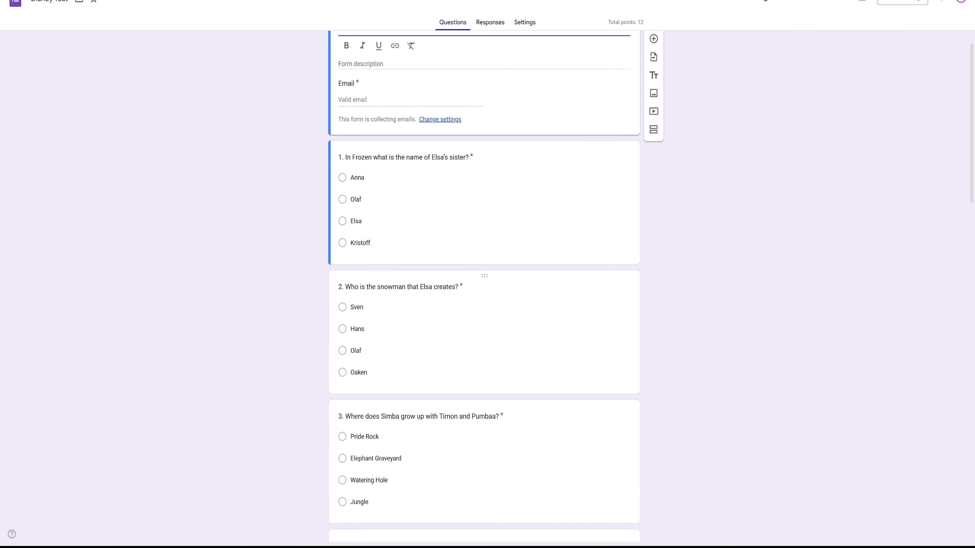
pyautogui.scroll(-7, 485, 284)
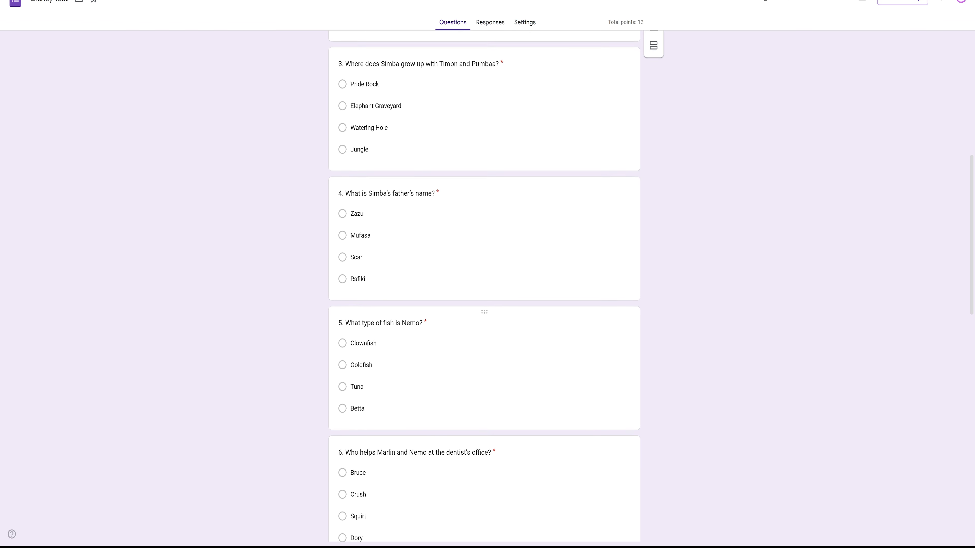
pyautogui.scroll(-9, 484, 285)
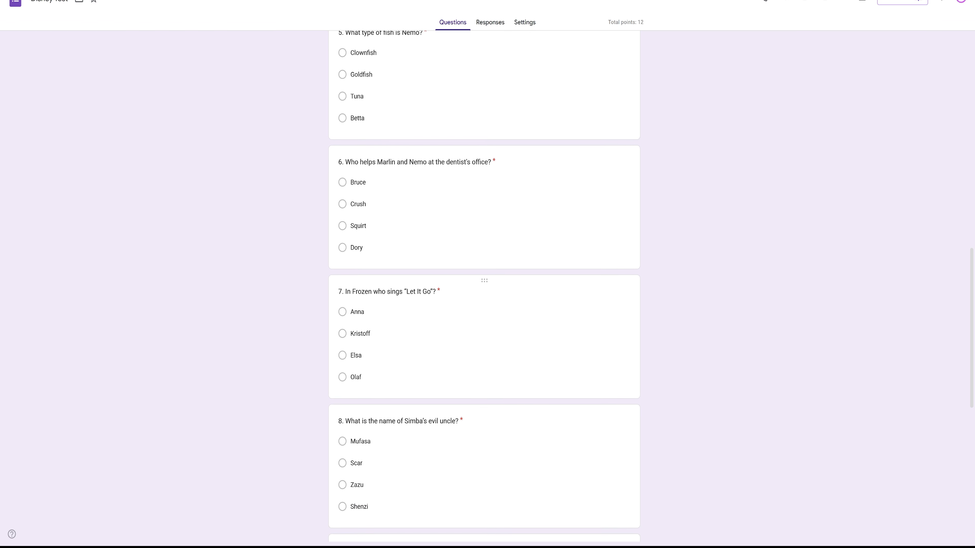
pyautogui.scroll(-6, 484, 284)
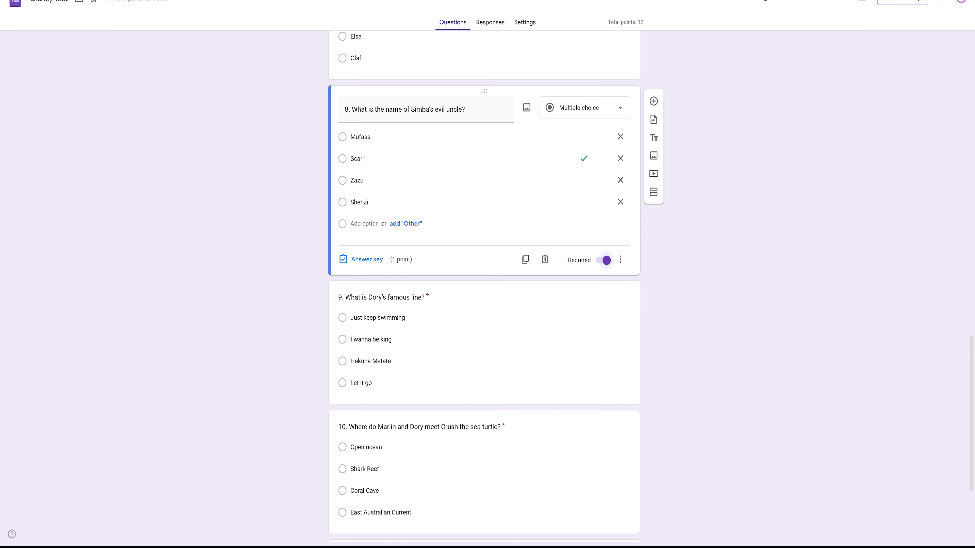
pyautogui.scroll(20, 484, 284)
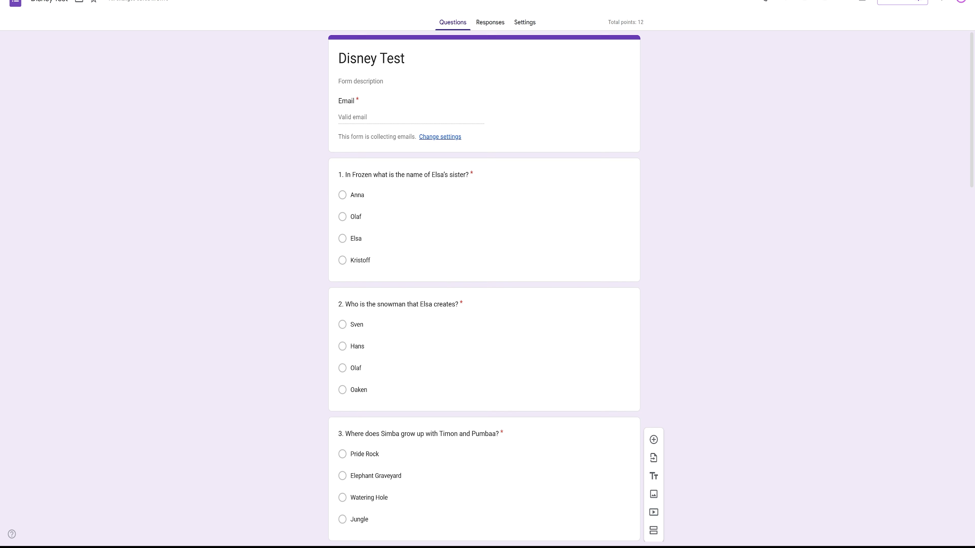
pyautogui.scroll(-6, 484, 284)
pyautogui.scroll(-15, 485, 285)
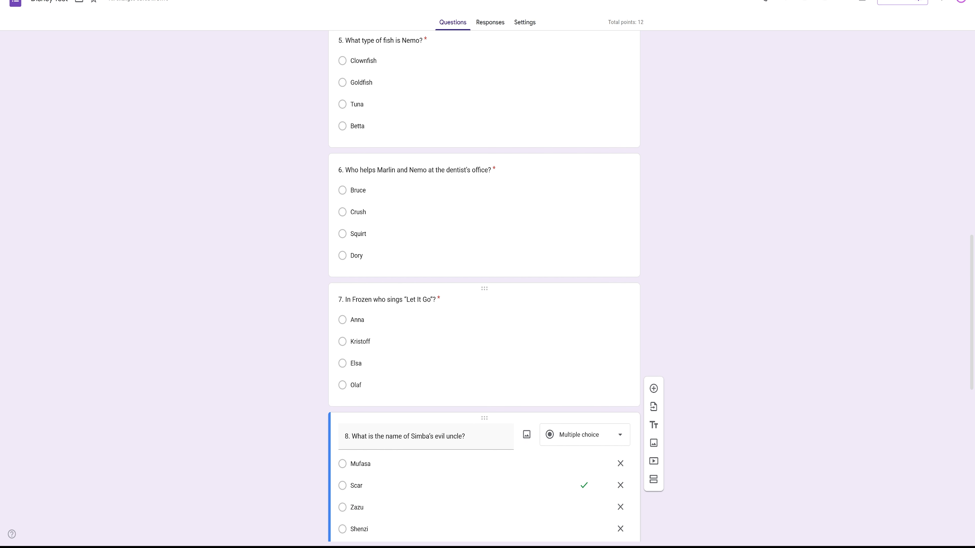
pyautogui.scroll(-7, 484, 284)
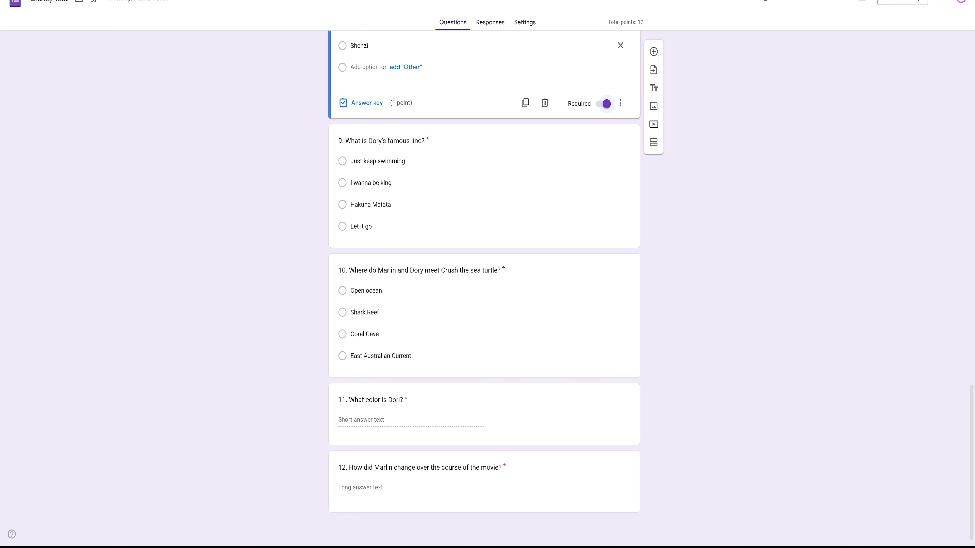
pyautogui.click(691, 300)
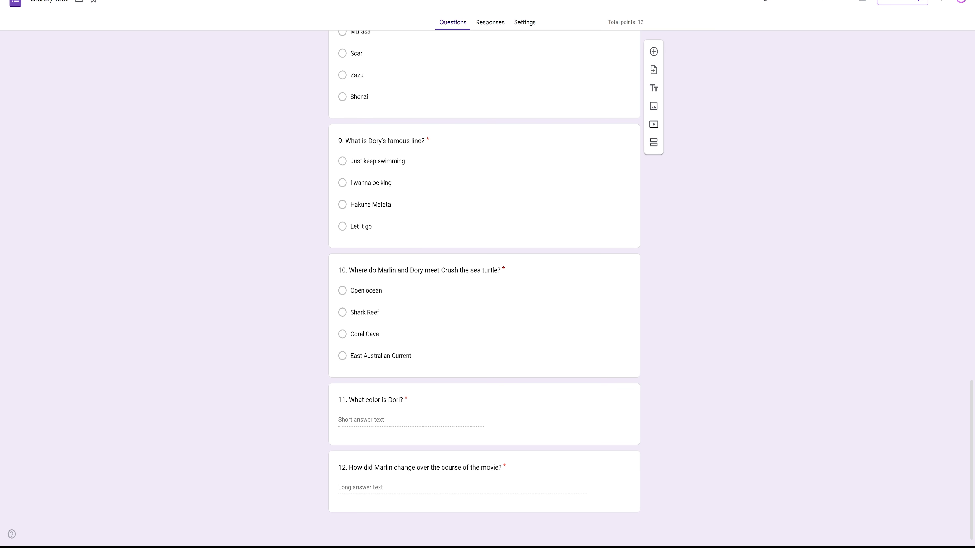
pyautogui.scroll(14, 484, 284)
pyautogui.scroll(-7, 484, 284)
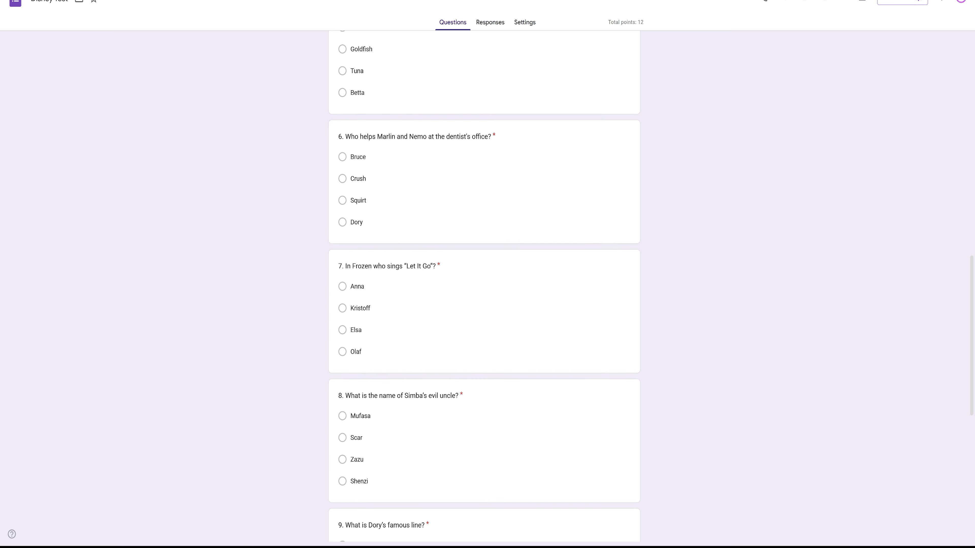
pyautogui.scroll(18, 485, 284)
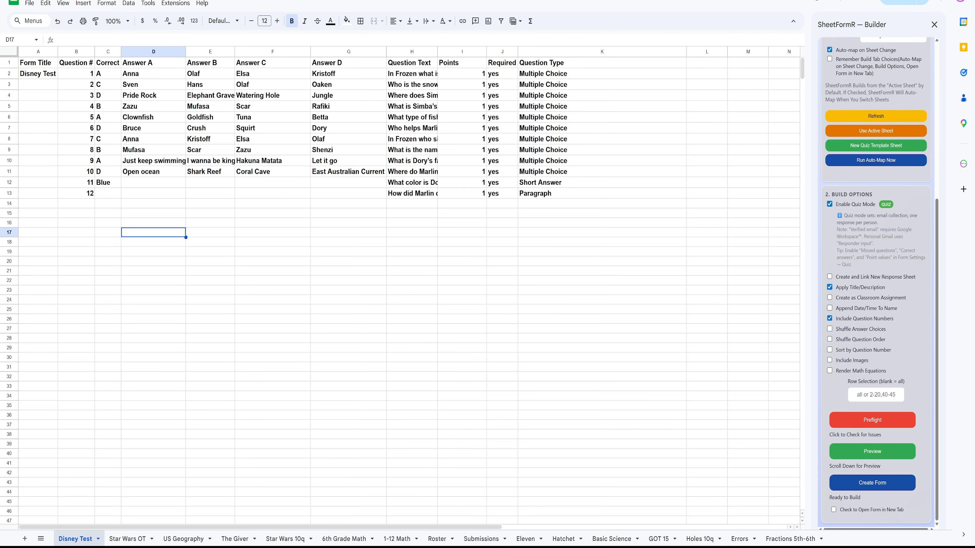
# Step: Fit the width of the Question Text column H in the Disney Test sheet to its contents
pyautogui.doubleClick(437, 52)
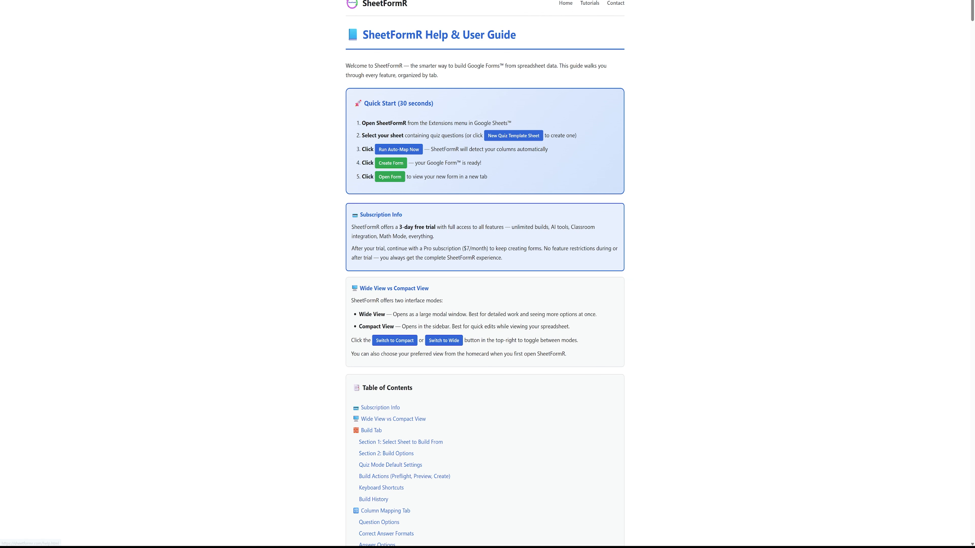
# Step: Go to the column header aliases in the SheetFormR help guide and examine the recognized headers for each field
pyautogui.scroll(-8, 485, 275)
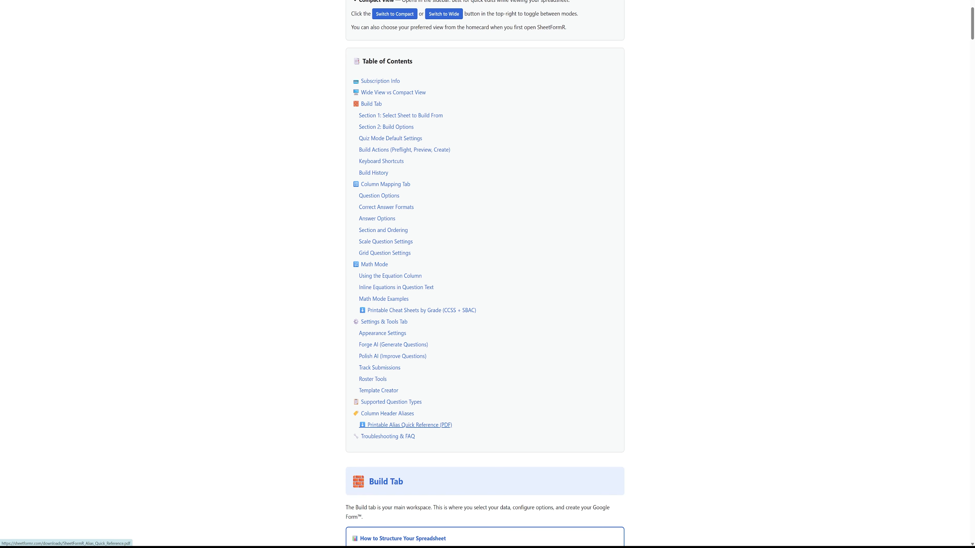
pyautogui.click(409, 425)
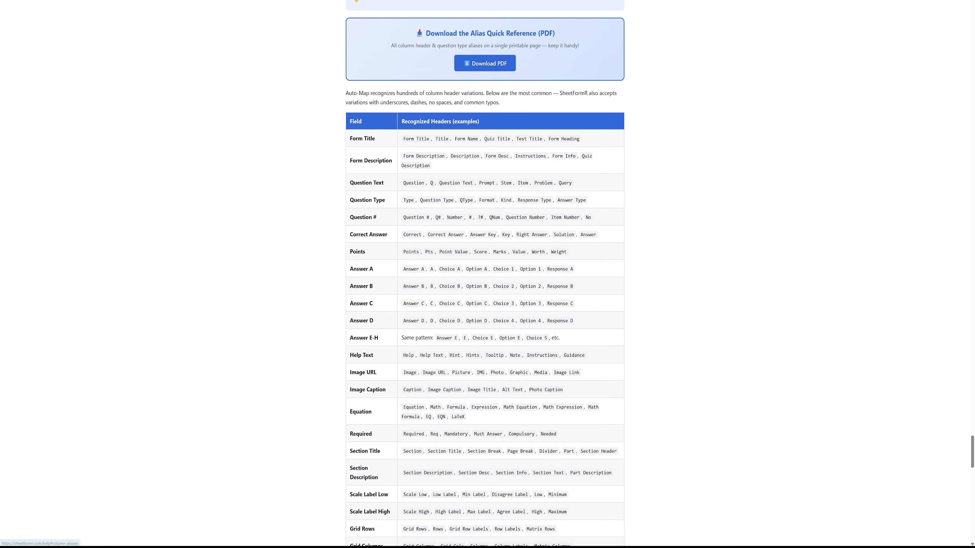
pyautogui.scroll(-2, 484, 274)
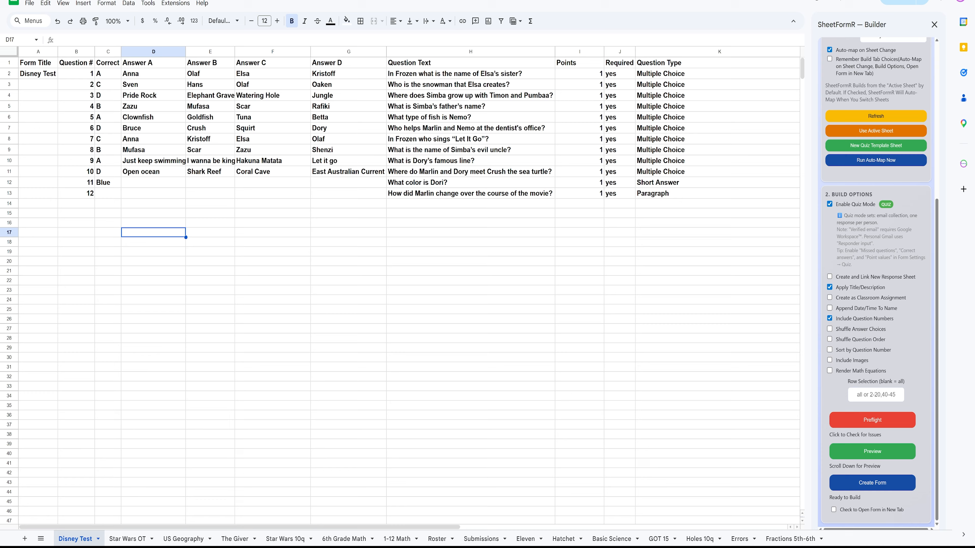
# Step: Rename the four answer headers in D1:G1 of the Disney Test sheet as A, B, C and D
pyautogui.tripleClick(142, 63)
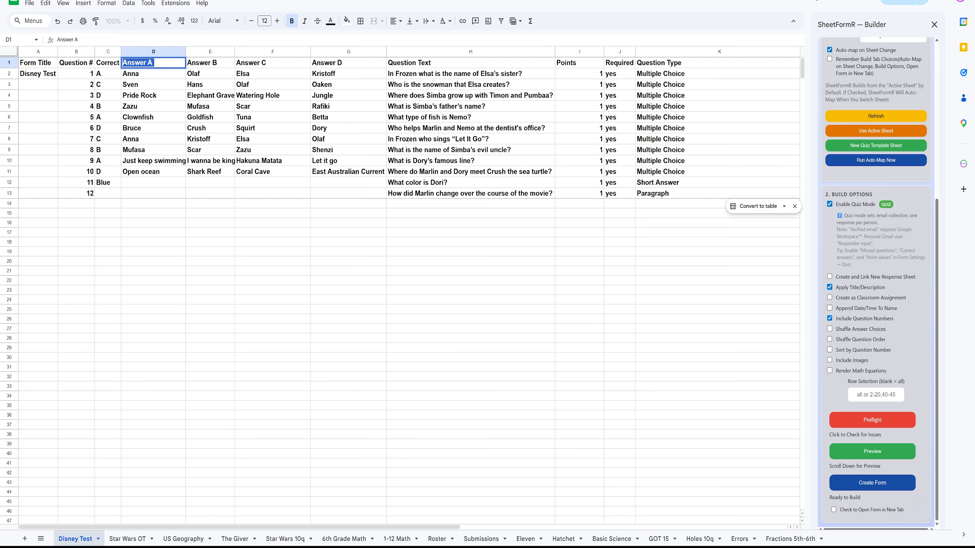
pyautogui.click(154, 63)
pyautogui.hotkey('ctrl', 'a')
pyautogui.write('A')
pyautogui.tripleClick(206, 62)
pyautogui.write('B')
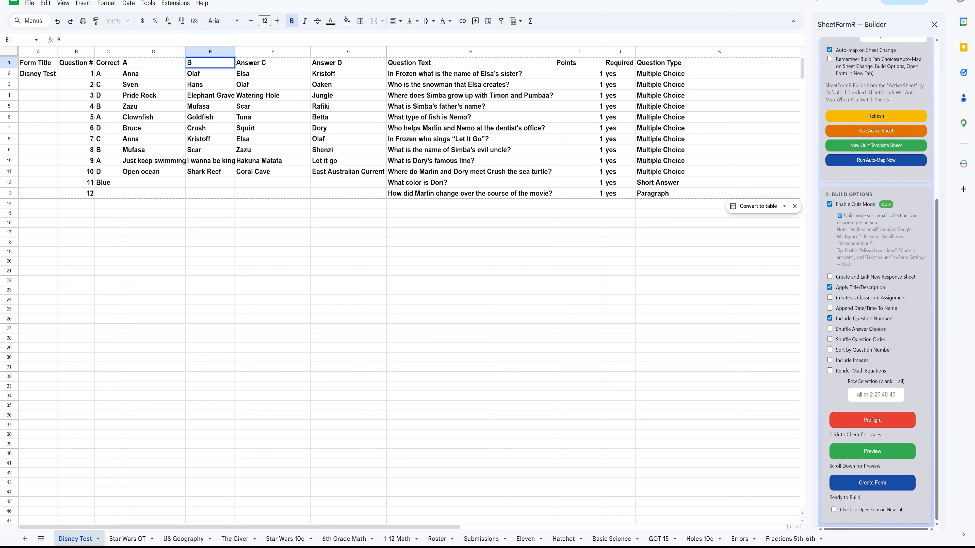
pyautogui.doubleClick(265, 62)
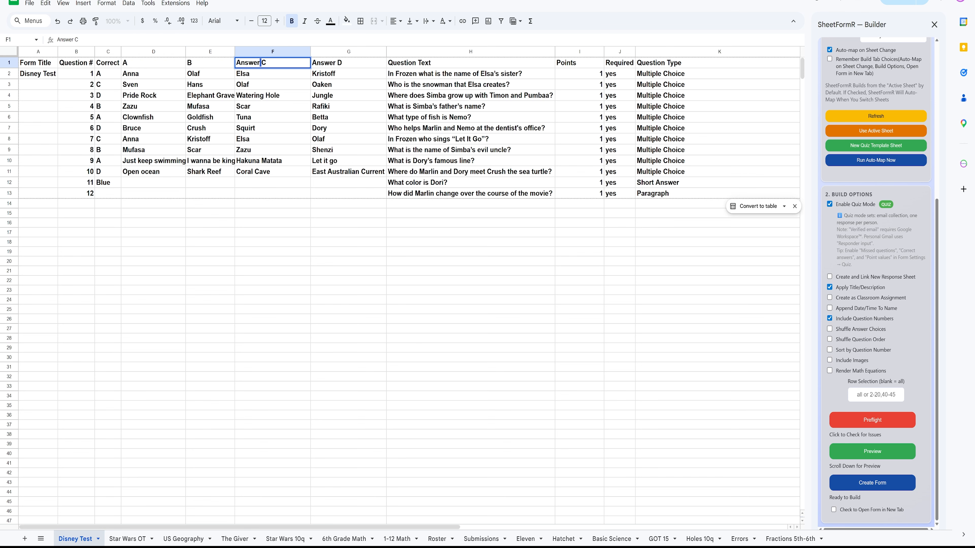
pyautogui.hotkey('ctrl', 'a')
pyautogui.write('C')
pyautogui.press('Tab')
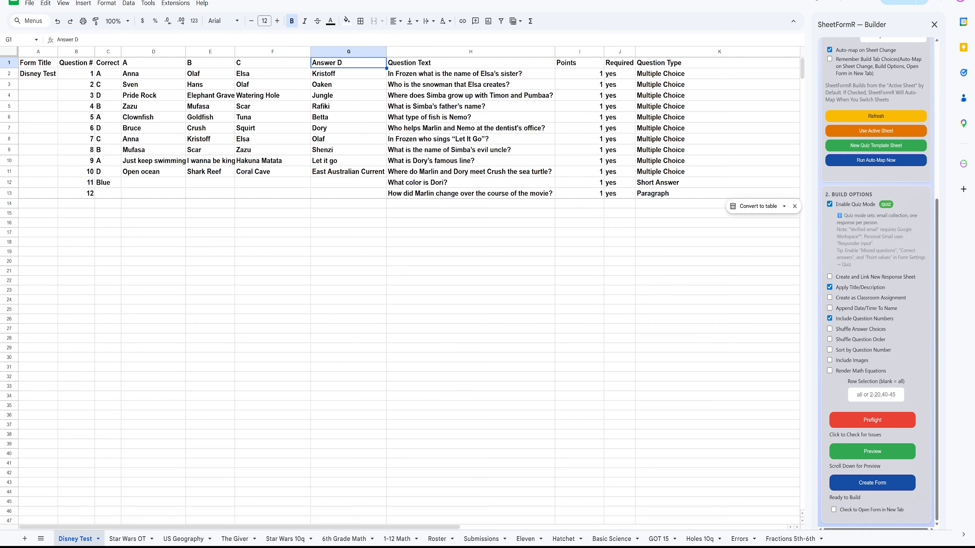
pyautogui.tripleClick(329, 63)
pyautogui.press('Tab')
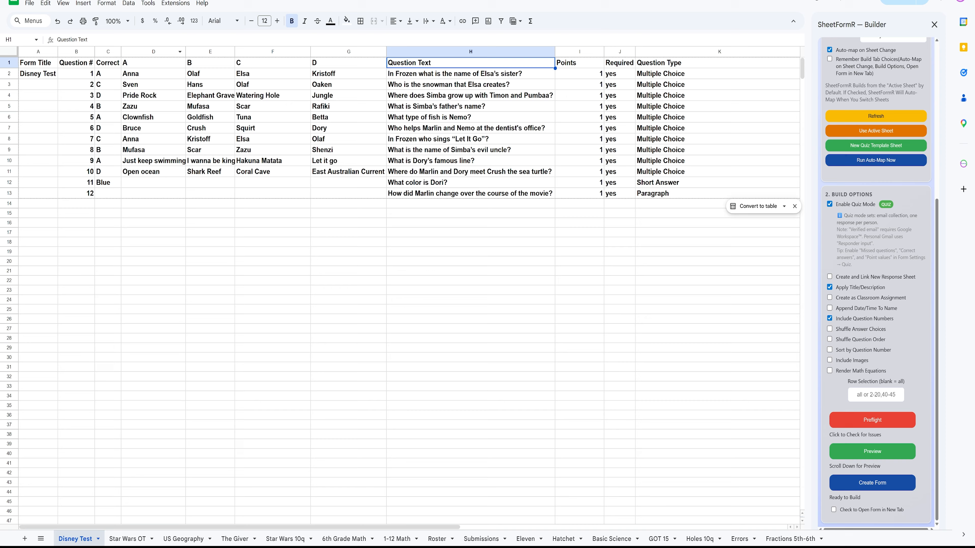
# Step: Rename the Question Text header in H1 as Q
pyautogui.press('Return')
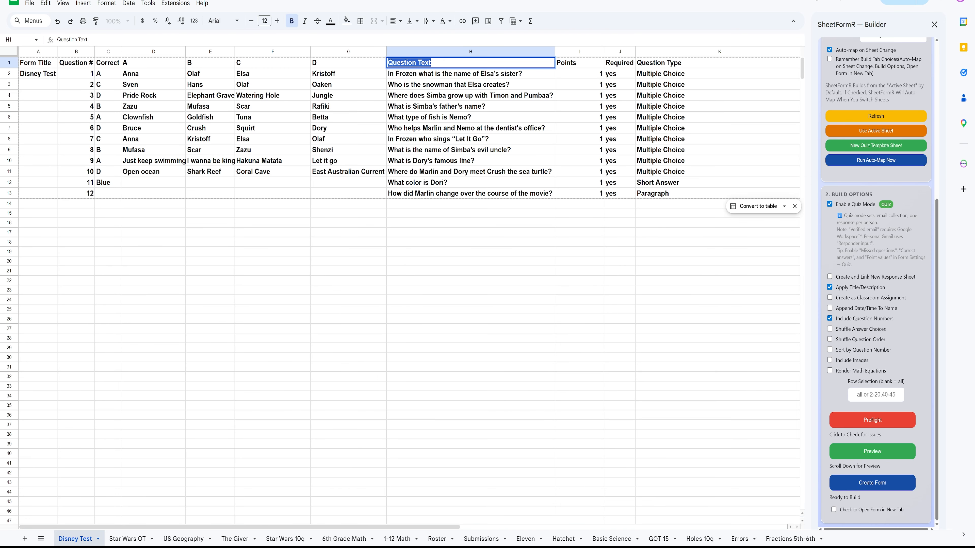
pyautogui.write('Q')
pyautogui.click(470, 271)
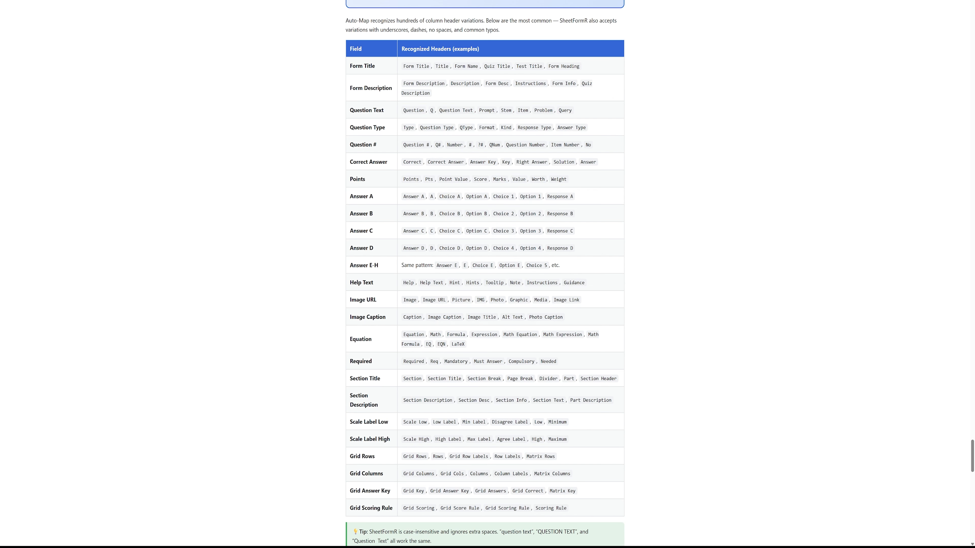
# Step: Open the Alias Quick Reference PDF from the SheetFormR help guide and examine its column header and question type aliases at a readable size
pyautogui.scroll(5, 484, 273)
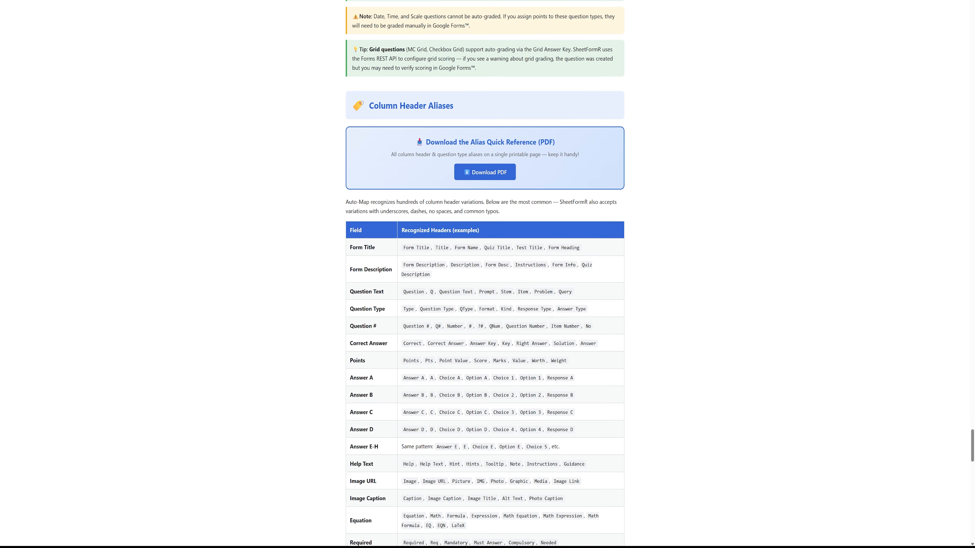
pyautogui.click(485, 172)
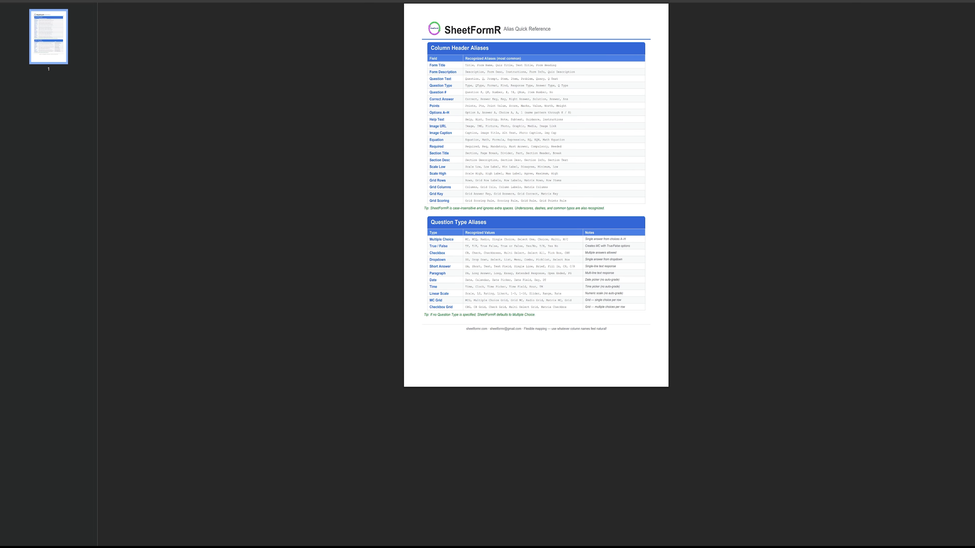
pyautogui.hotkey('ctrl', '+')
pyautogui.hotkey('ctrl', '+')
pyautogui.hotkey('ctrl', '+')
pyautogui.hotkey('ctrl', '+')
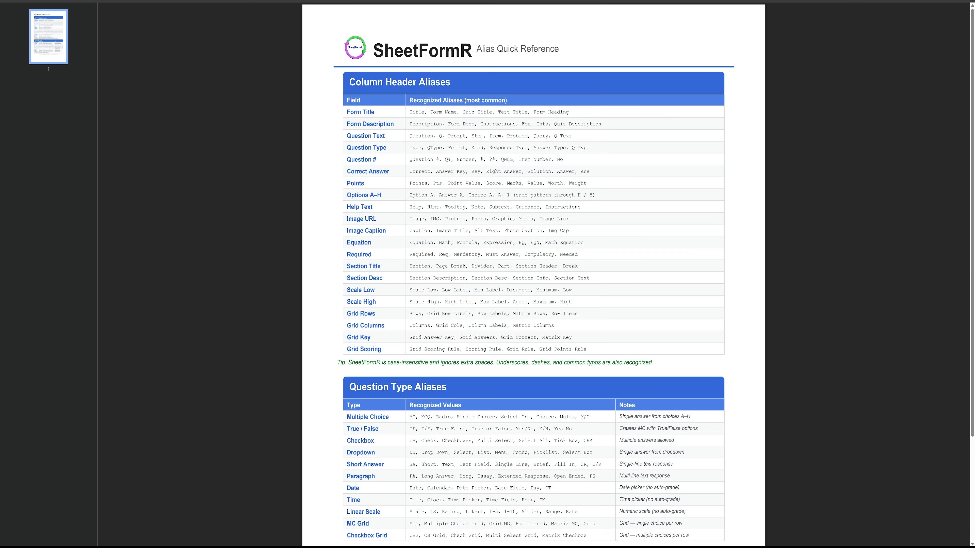
pyautogui.scroll(-5, 534, 275)
pyautogui.scroll(4, 533, 274)
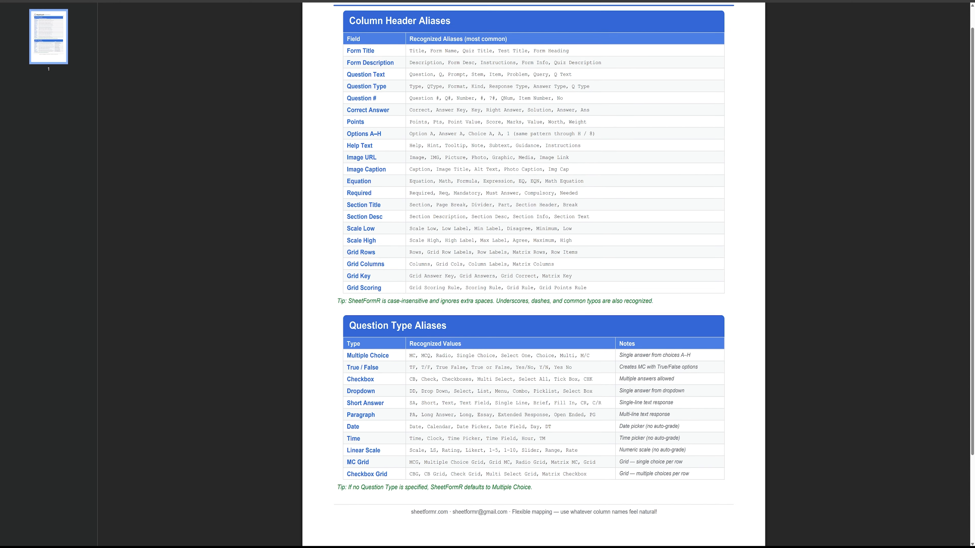
pyautogui.scroll(-1, 534, 274)
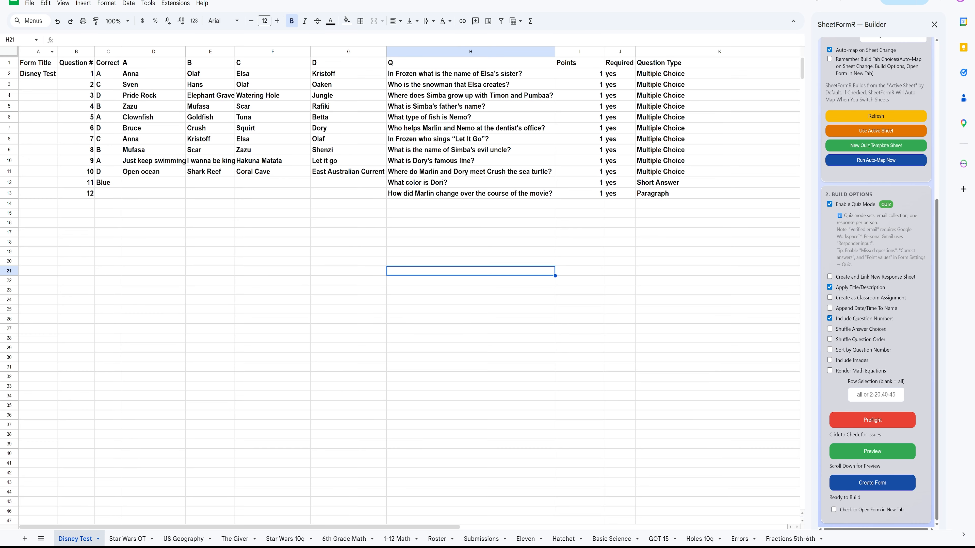
# Step: Check the renamed headers and Question Type column in the Disney Test sheet, then examine the Multiple Choice and Checkbox aliases in the PDF
pyautogui.moveTo(272, 63); pyautogui.dragTo(349, 63)
pyautogui.click(470, 63)
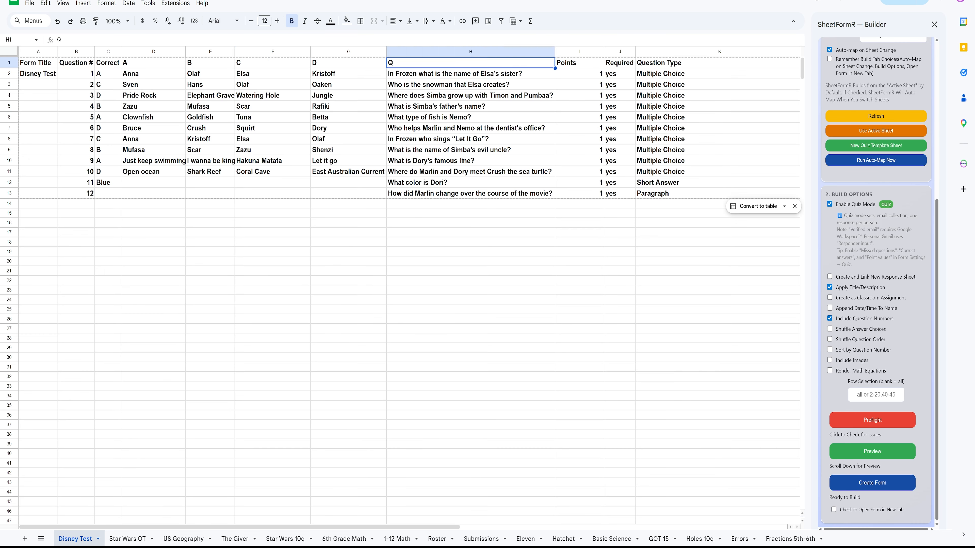
pyautogui.click(718, 117)
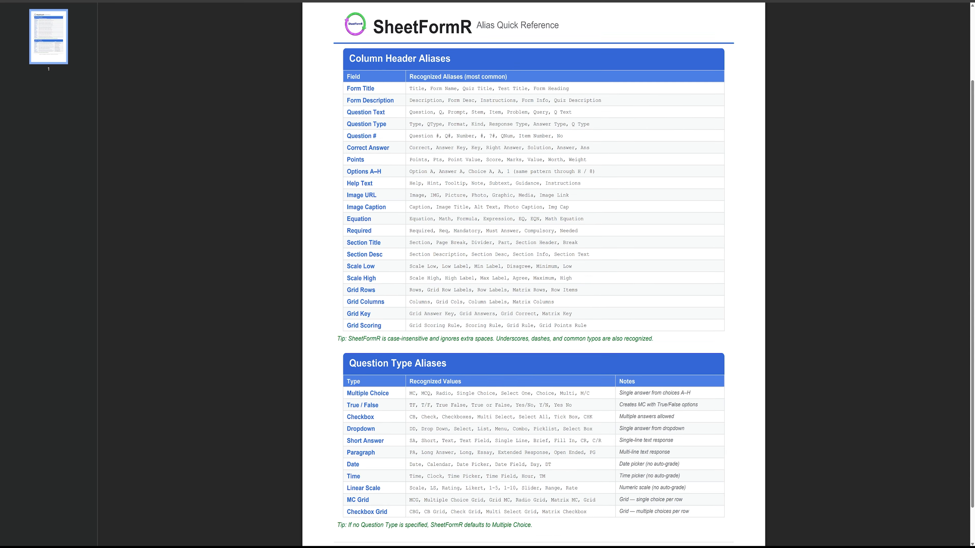
pyautogui.scroll(5, 533, 269)
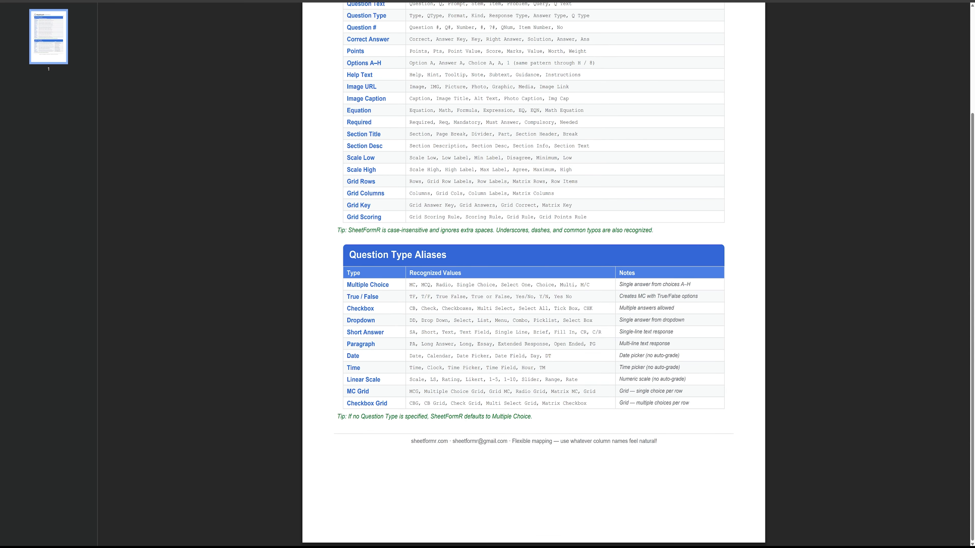
pyautogui.doubleClick(412, 285)
pyautogui.doubleClick(426, 285)
pyautogui.doubleClick(412, 309)
pyautogui.click(412, 308)
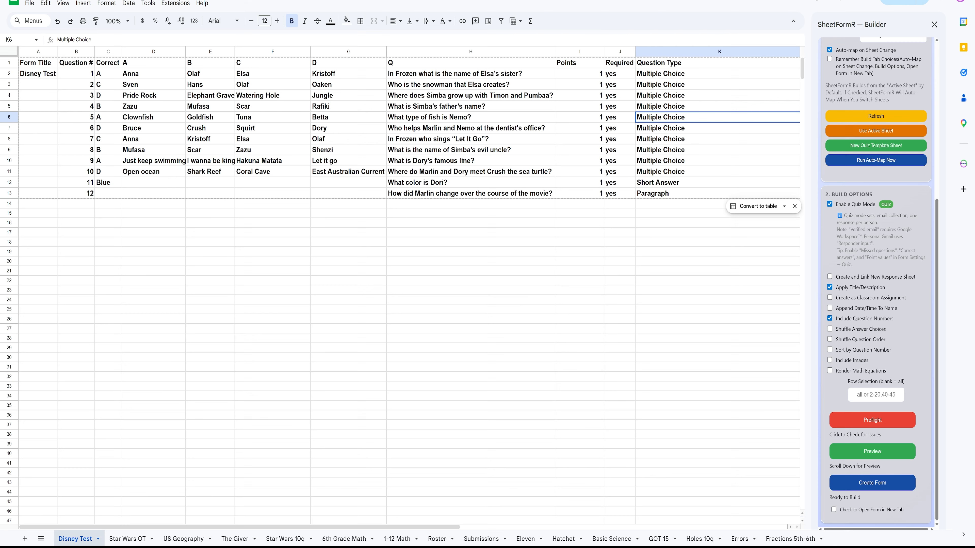
# Step: In the Question Type column of the Disney Test sheet, set question 11 to SA and questions 1 through 10 to MC
pyautogui.tripleClick(658, 183)
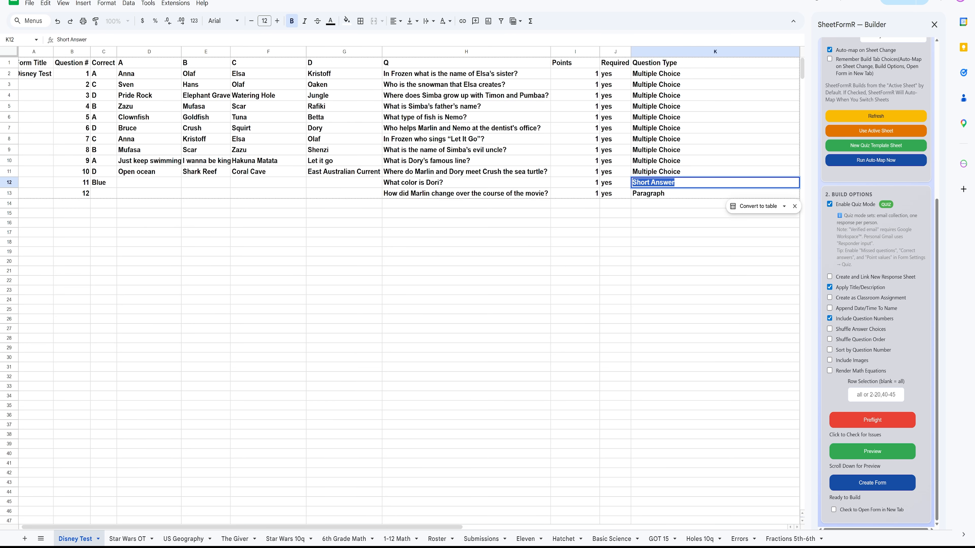
pyautogui.write('SA')
pyautogui.tripleClick(648, 75)
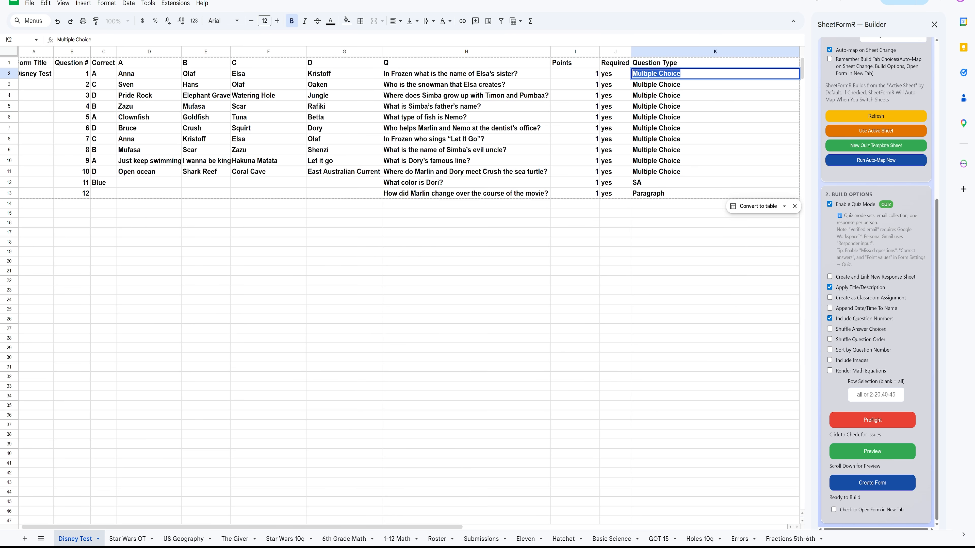
pyautogui.write('MC')
pyautogui.press('Return')
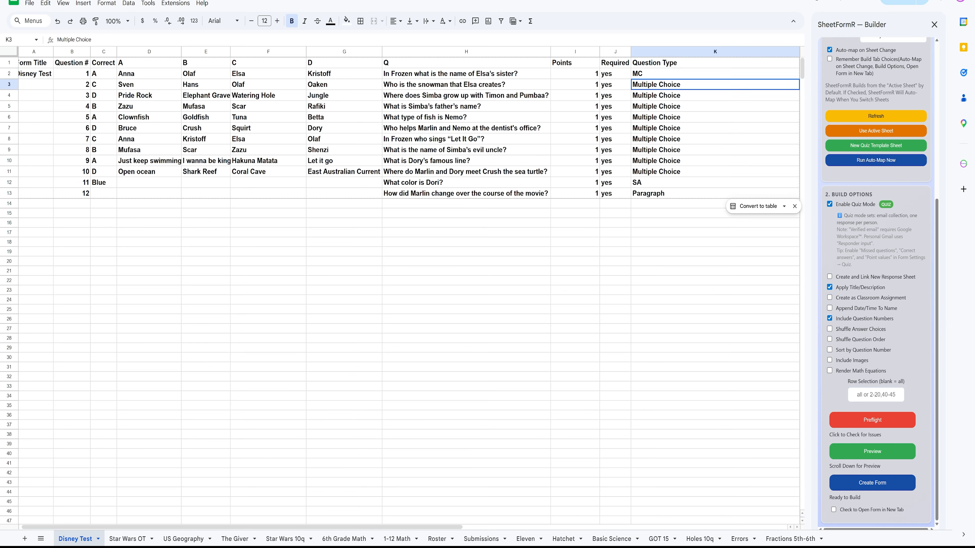
pyautogui.press('Up')
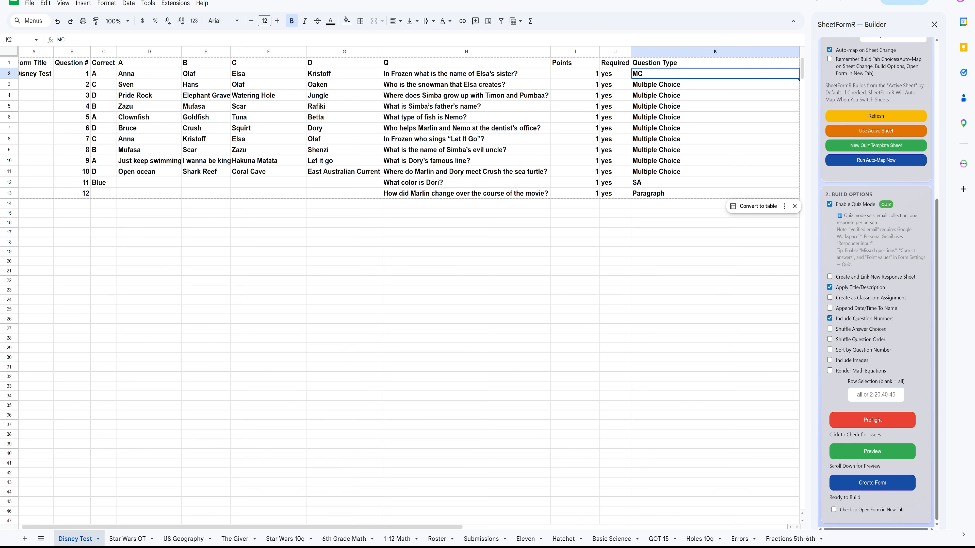
pyautogui.moveTo(800, 79); pyautogui.dragTo(798, 162)
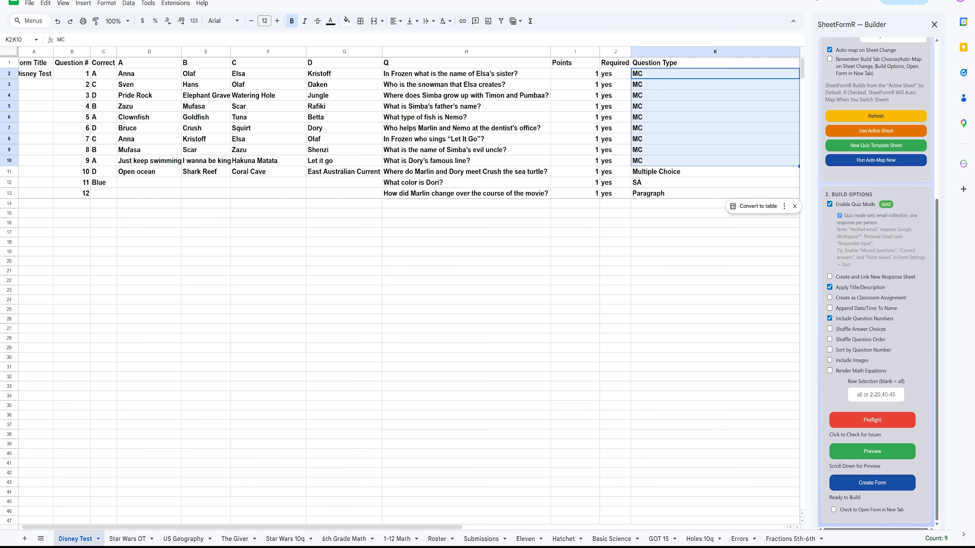
pyautogui.click(715, 172)
pyautogui.write('MC')
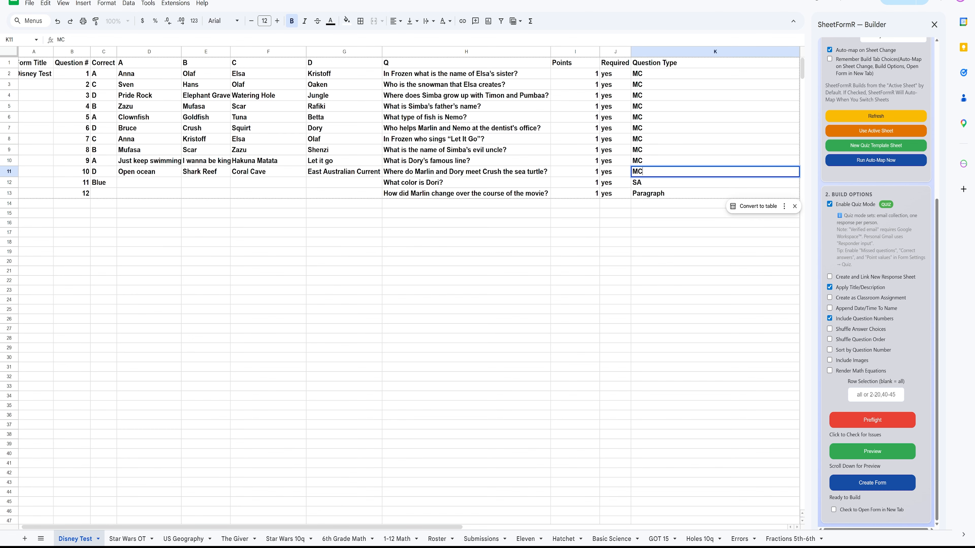
# Step: Set the question type of question 12 in K13 to PA and narrow column K to about its header's width
pyautogui.click(715, 193)
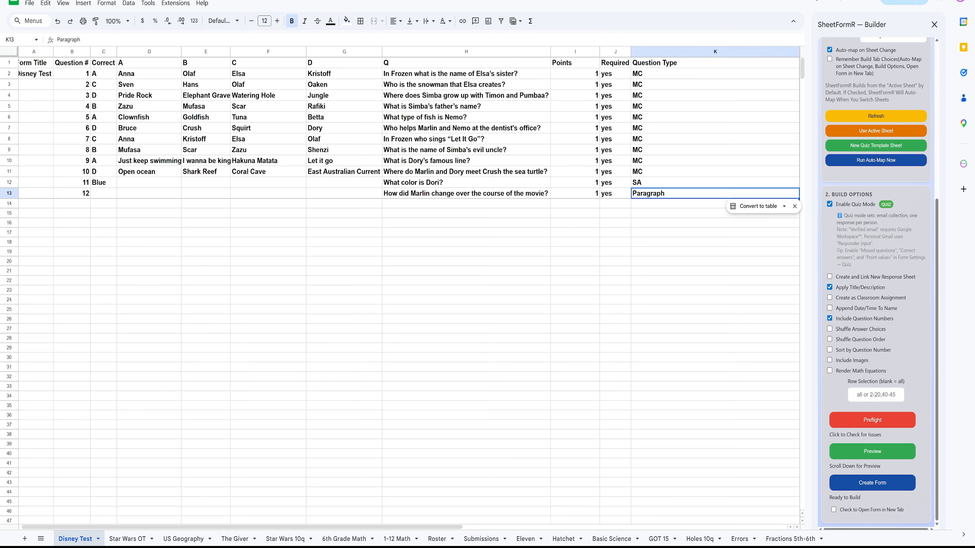
pyautogui.doubleClick(648, 193)
pyautogui.write('PA')
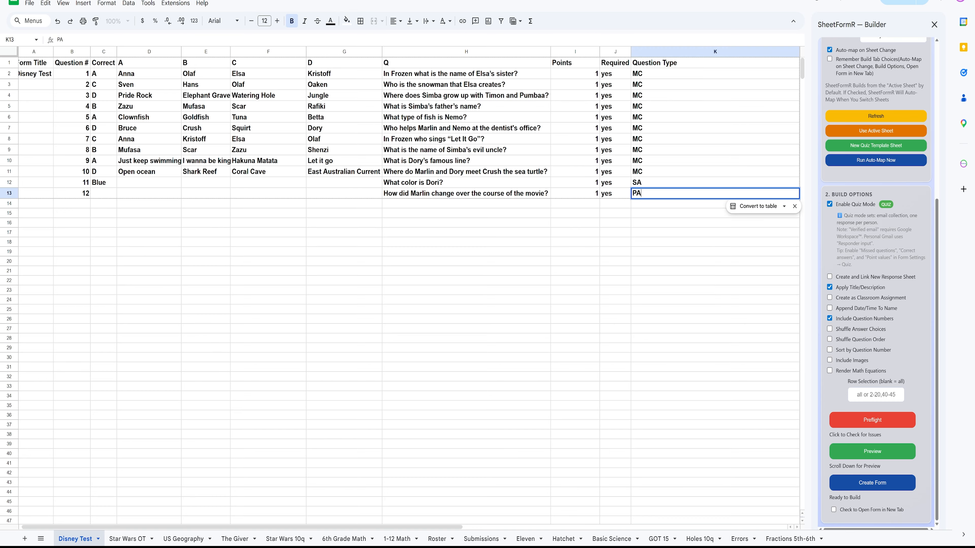
pyautogui.click(764, 222)
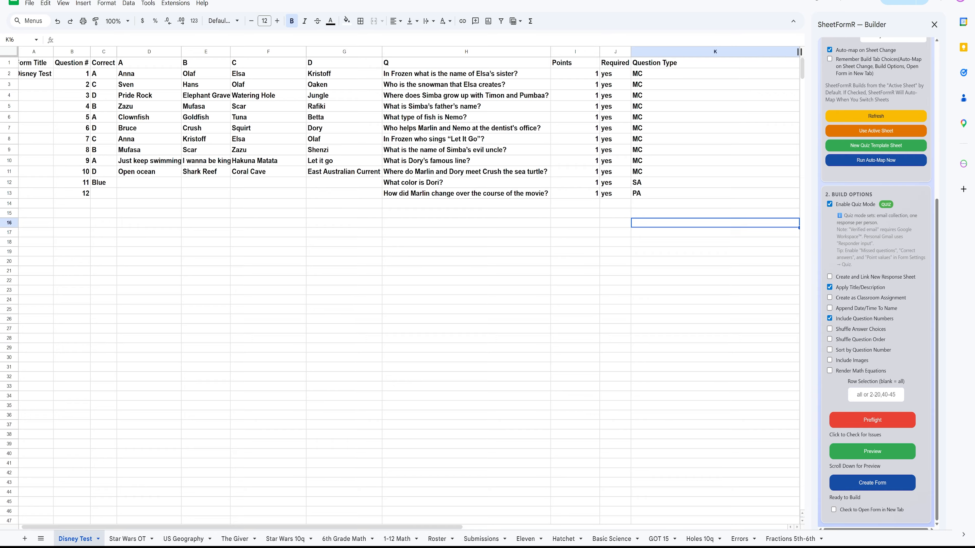
pyautogui.moveTo(799, 51); pyautogui.dragTo(680, 51)
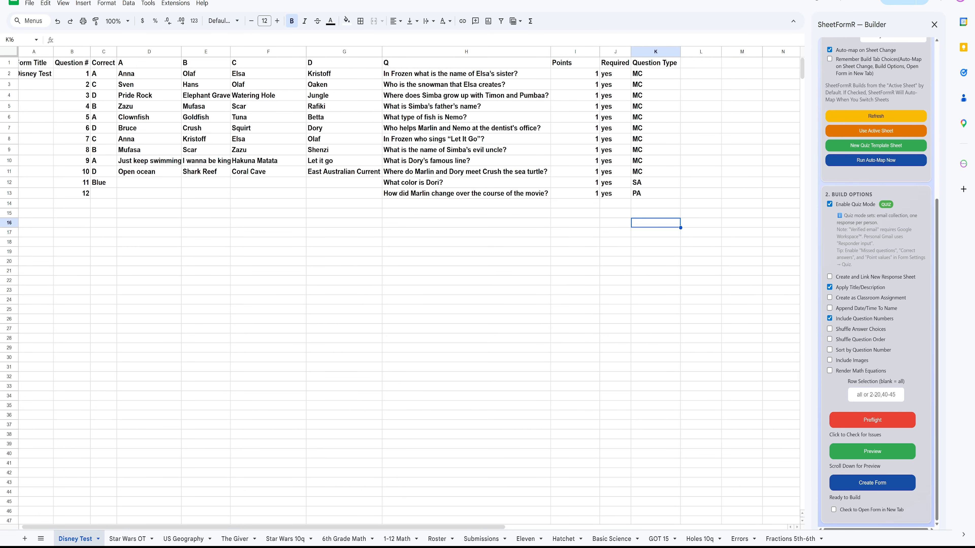
pyautogui.click(655, 319)
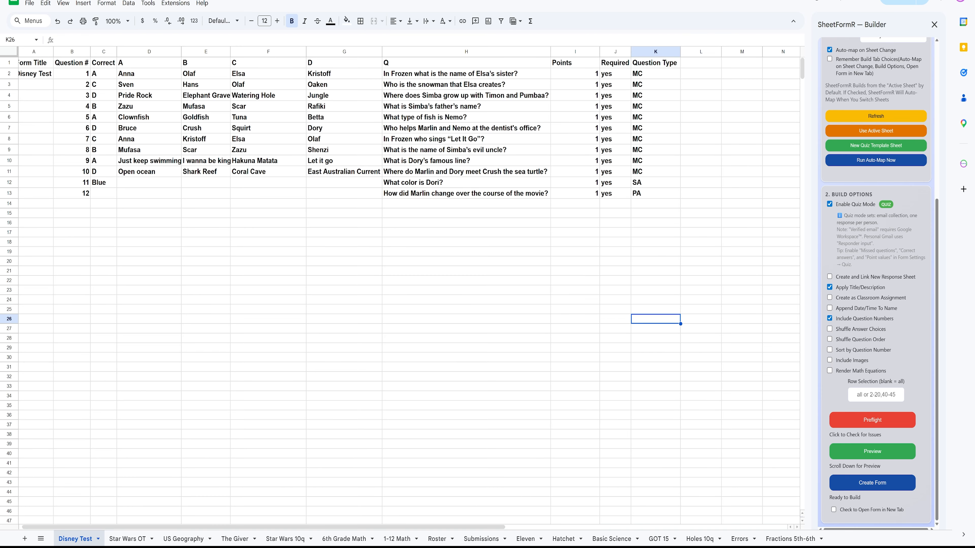
# Step: Switch to the Star Wars OT sheet and back to Disney Test to trigger auto-mapping on sheet change
pyautogui.moveTo(219, 528); pyautogui.dragTo(195, 527)
pyautogui.click(129, 539)
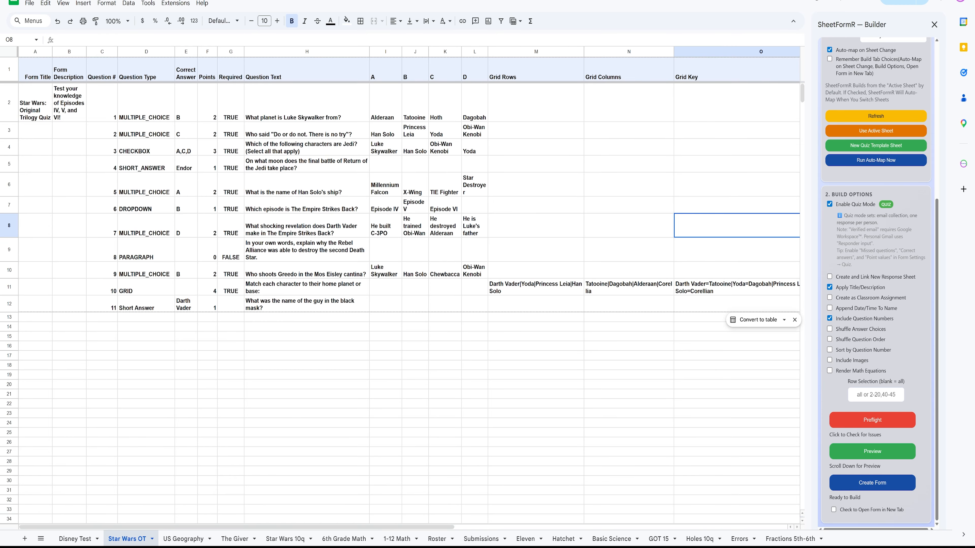
pyautogui.click(75, 539)
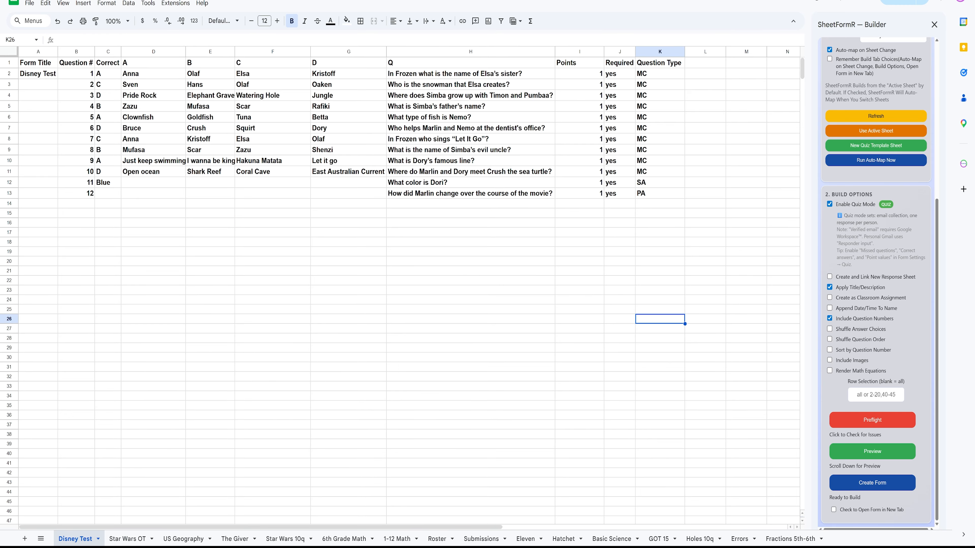